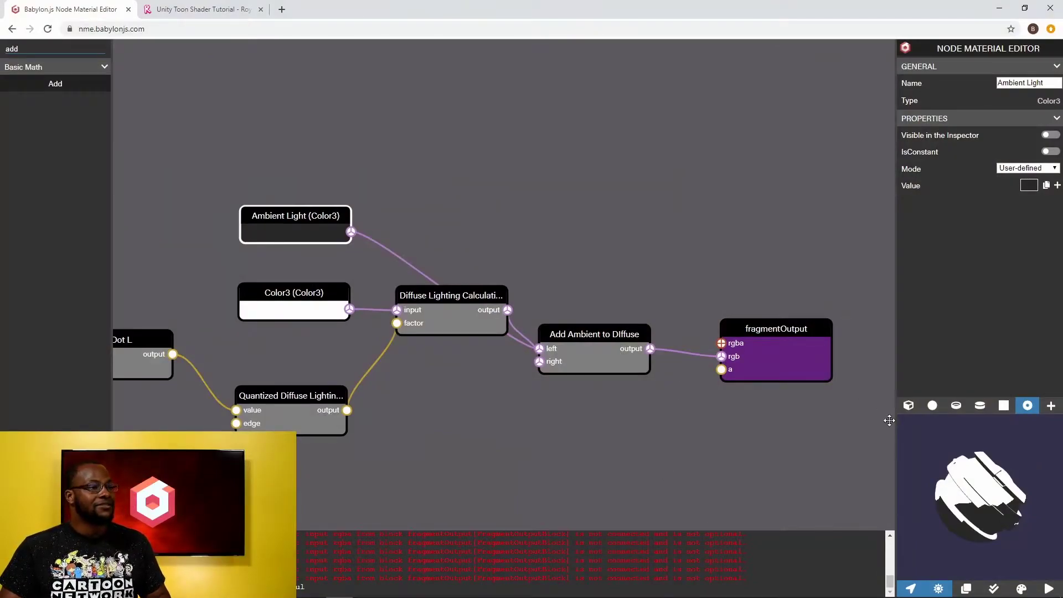
# - Switch to the Roystan toon shader article and return to its title and toon-shaded shapes image
pyautogui.moveTo(946, 470)
pyautogui.mouseDown()
pyautogui.moveTo(885, 485)
pyautogui.moveTo(888, 444)
pyautogui.moveTo(1023, 454)
pyautogui.moveTo(984, 502)
pyautogui.moveTo(895, 460)
pyautogui.moveTo(886, 481)
pyautogui.mouseUp()
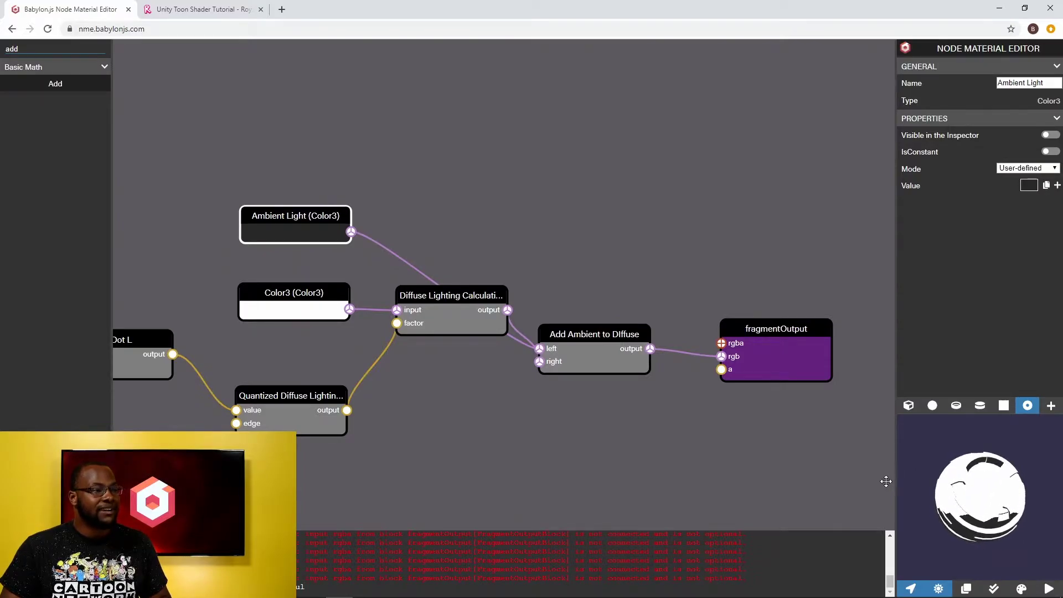
pyautogui.click(208, 10)
pyautogui.scroll(-10, 483, 251)
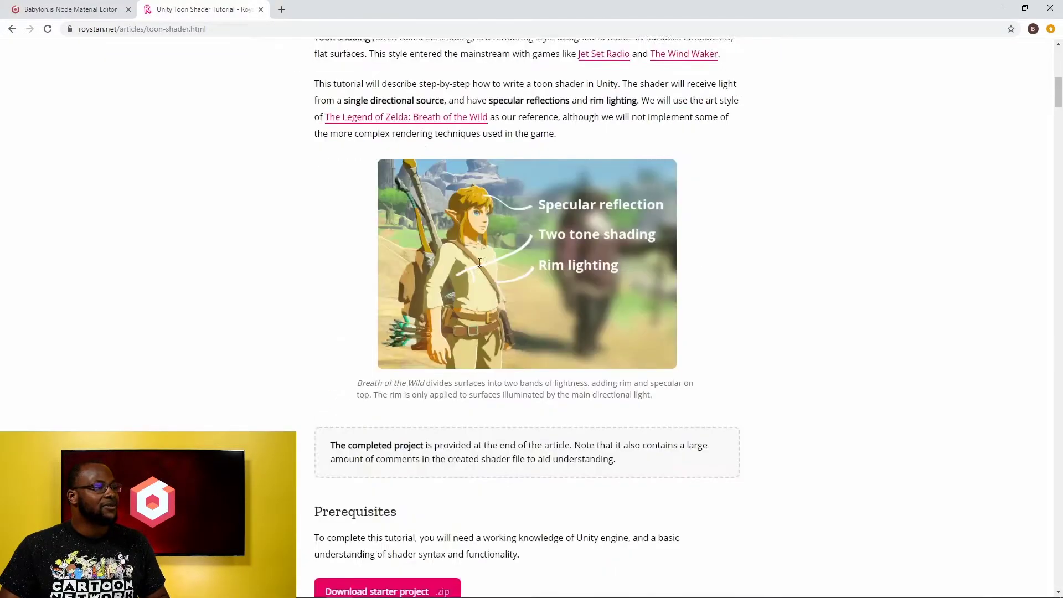
pyautogui.scroll(-20, 479, 267)
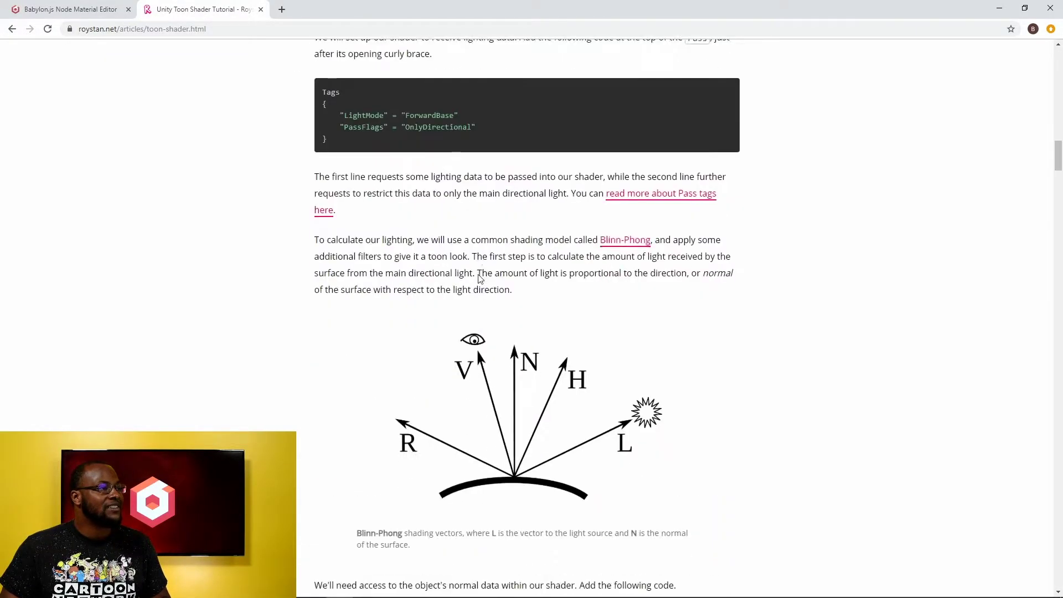
pyautogui.scroll(-1, 480, 277)
pyautogui.scroll(13, 481, 278)
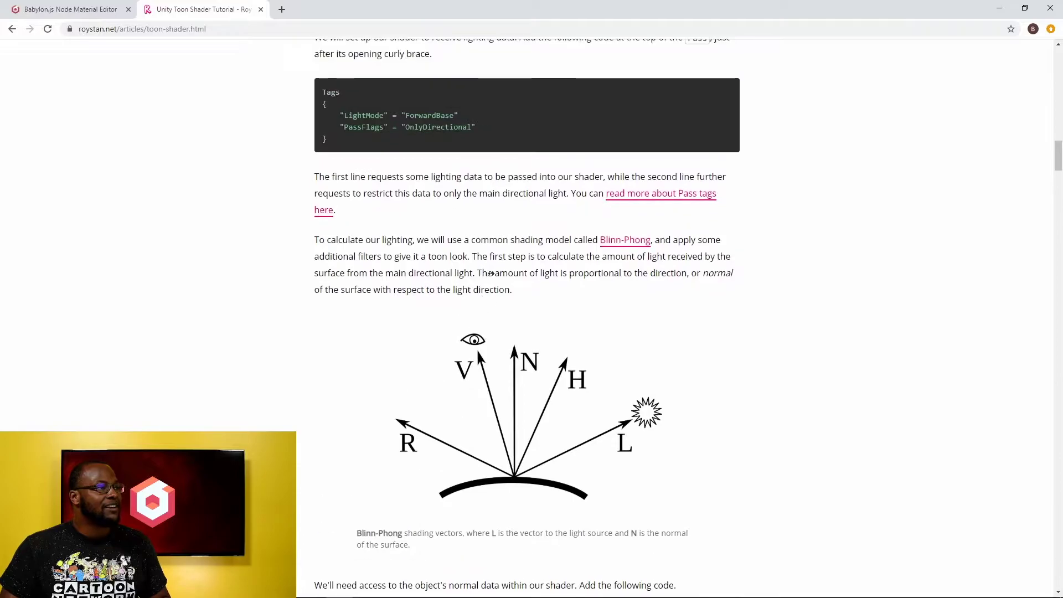
pyautogui.scroll(20, 497, 145)
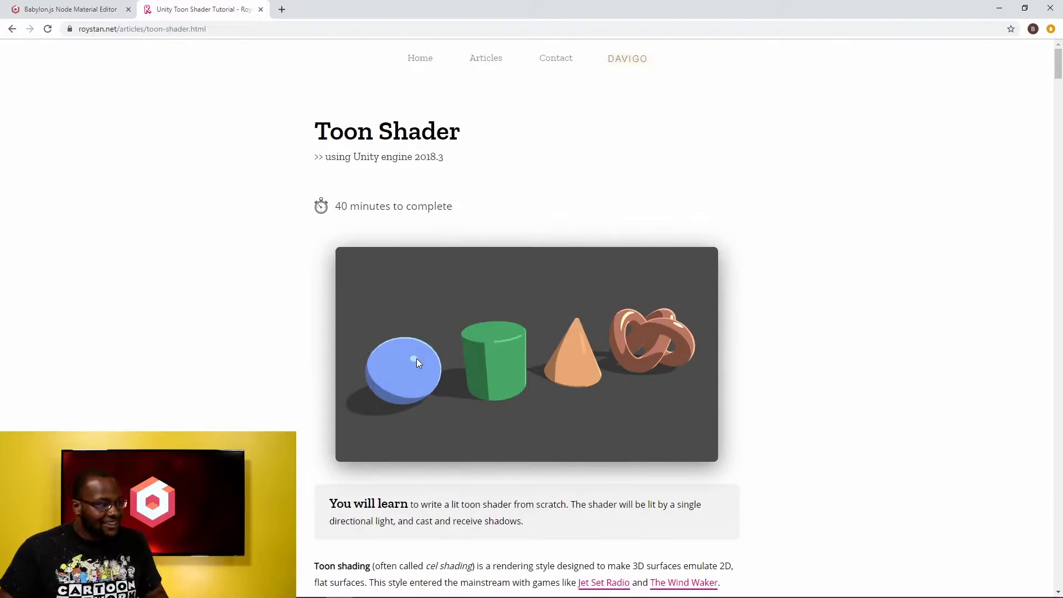
# - Scroll past the lighting and smoothstep sections down to the specular reflection code block
pyautogui.scroll(-1, 229, 268)
pyautogui.scroll(-15, 219, 295)
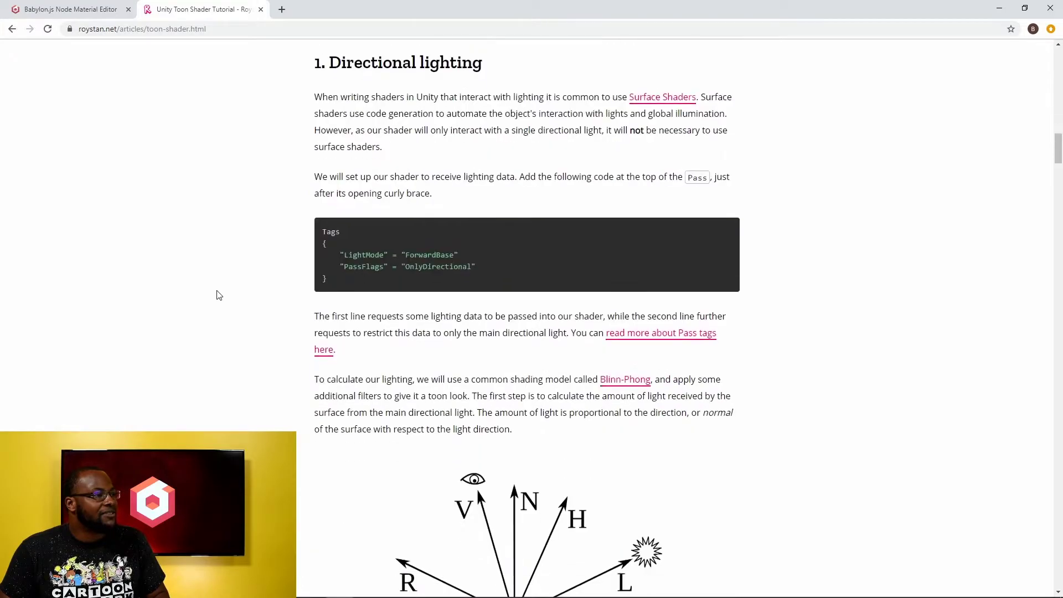
pyautogui.scroll(-4, 218, 295)
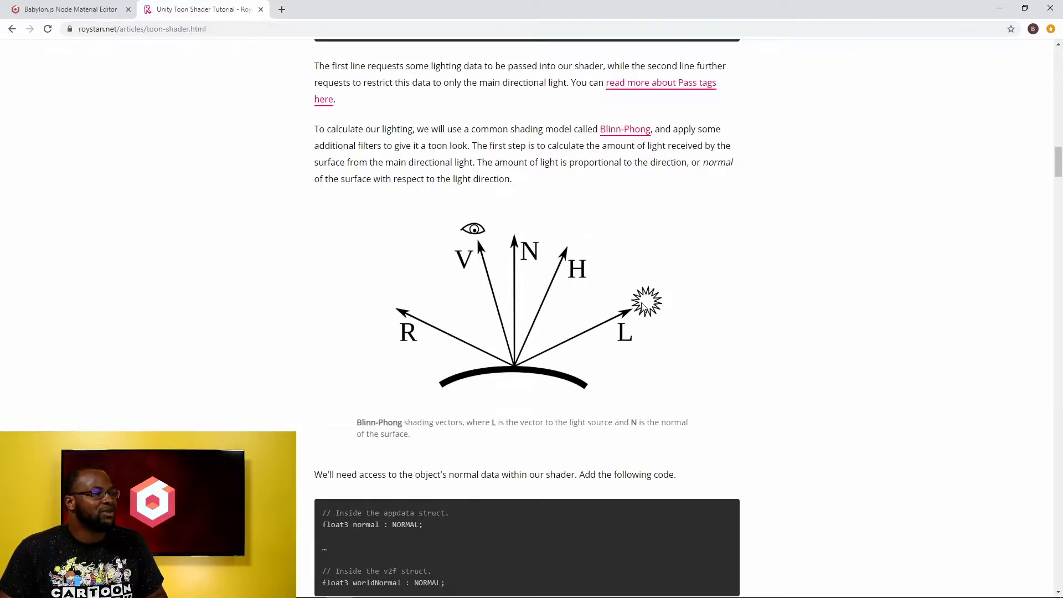
pyautogui.scroll(-7, 646, 318)
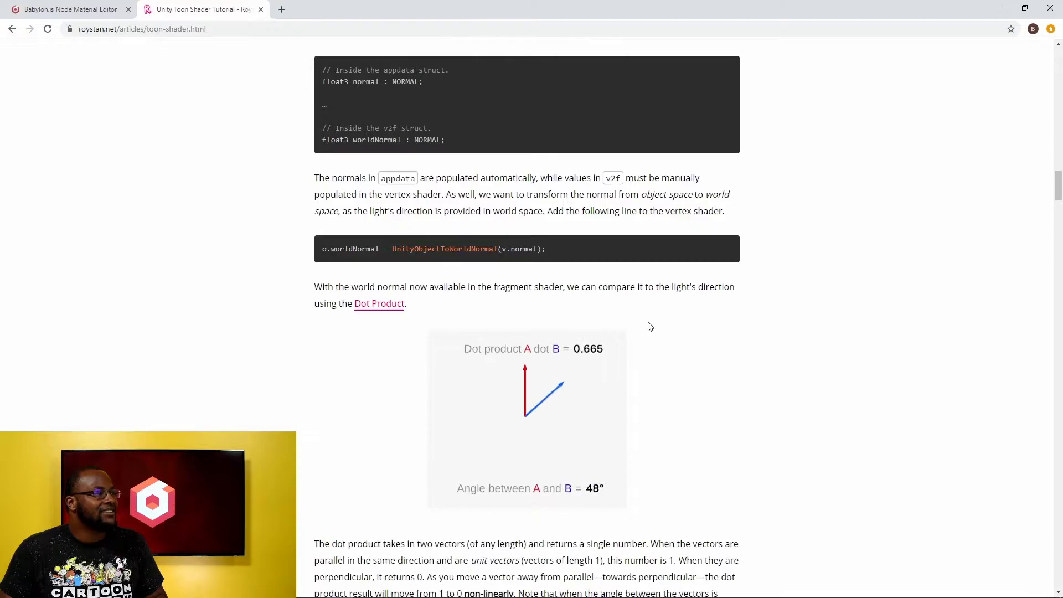
pyautogui.scroll(-6, 502, 216)
pyautogui.scroll(-12, 504, 223)
pyautogui.scroll(-13, 504, 253)
pyautogui.scroll(3, 516, 229)
pyautogui.scroll(-1, 515, 228)
pyautogui.scroll(-5, 515, 232)
pyautogui.scroll(-3, 513, 244)
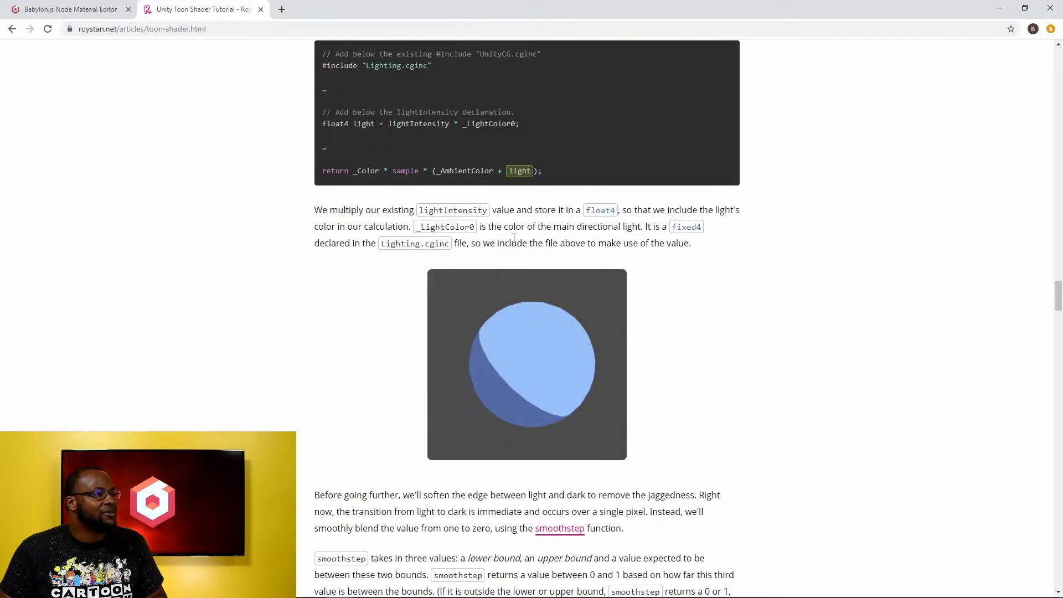
pyautogui.scroll(-17, 513, 238)
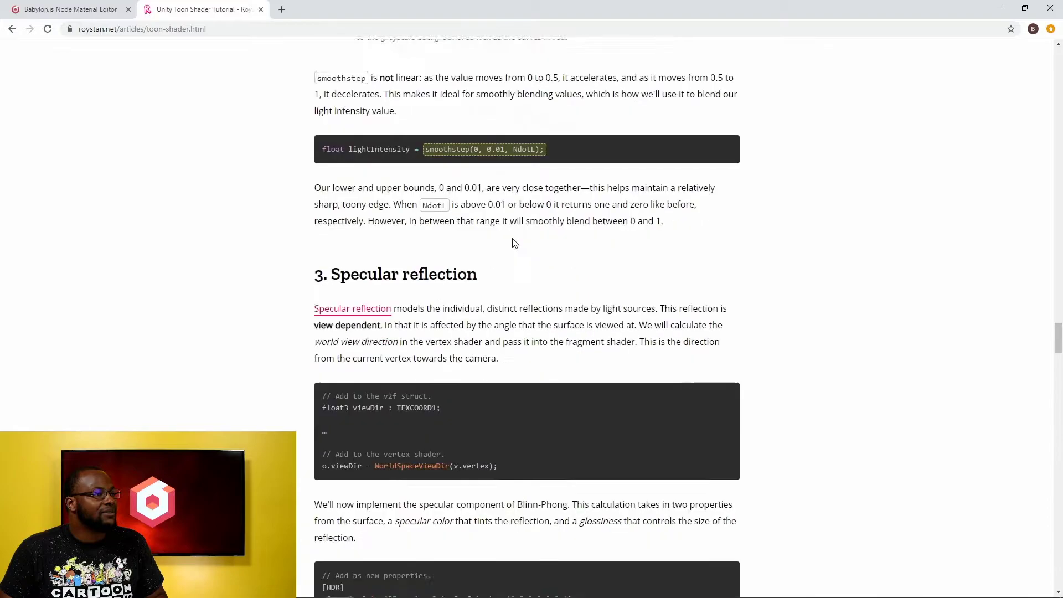
pyautogui.scroll(-4, 457, 255)
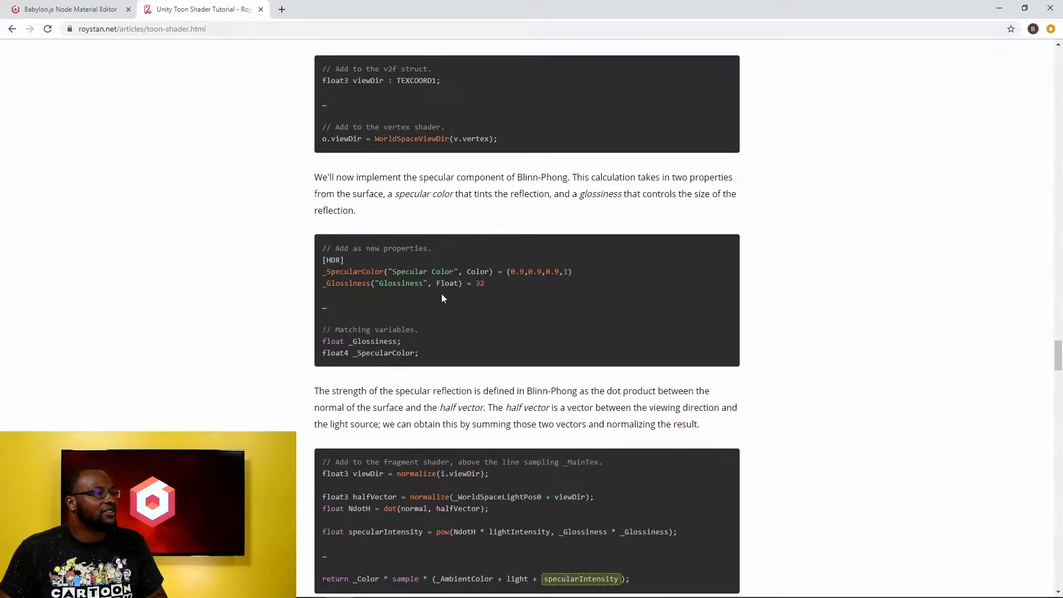
pyautogui.scroll(-4, 441, 300)
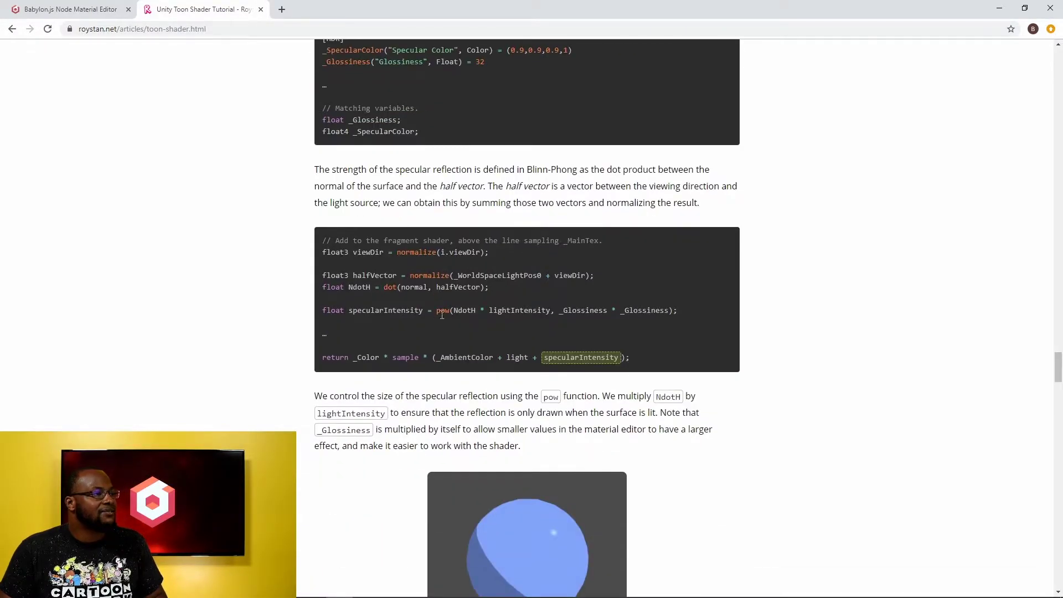
# - Select the NdotH variable in the specular fragment-shader code
pyautogui.doubleClick(359, 287)
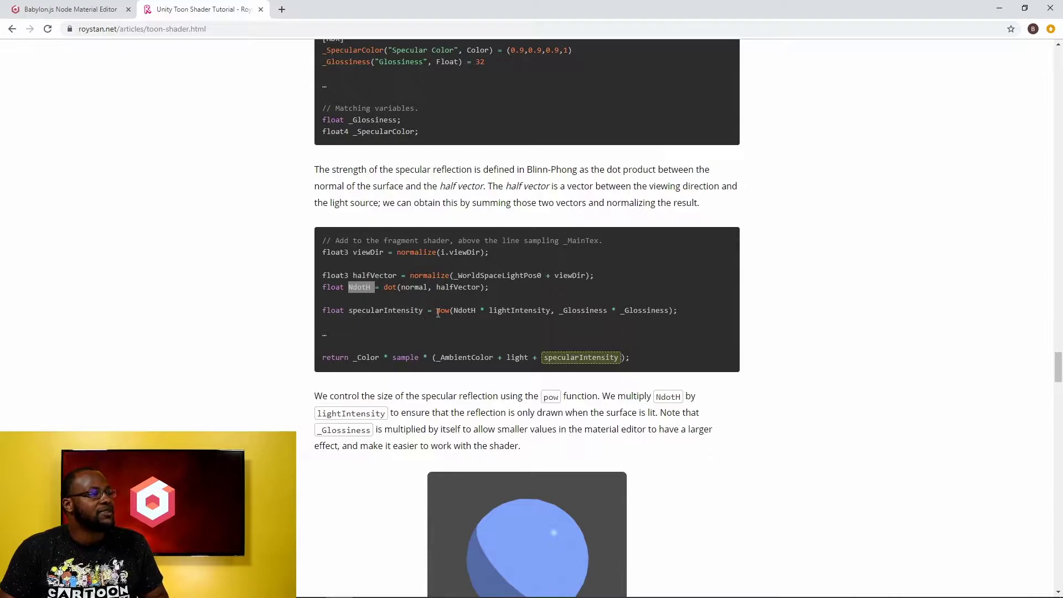
# - Highlight parts of the specularIntensity line, ending on the _Glossiness * _Glossiness exponent
pyautogui.moveTo(436, 311); pyautogui.dragTo(322, 299)
pyautogui.keyDown('shift'); pyautogui.click(677, 311); pyautogui.keyUp('shift')
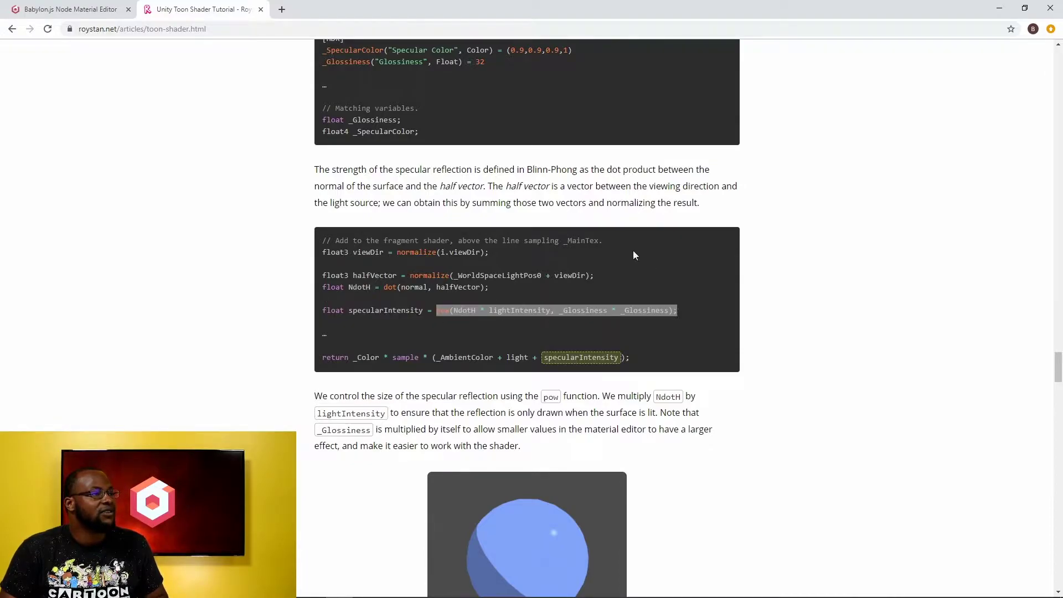
pyautogui.click(390, 306)
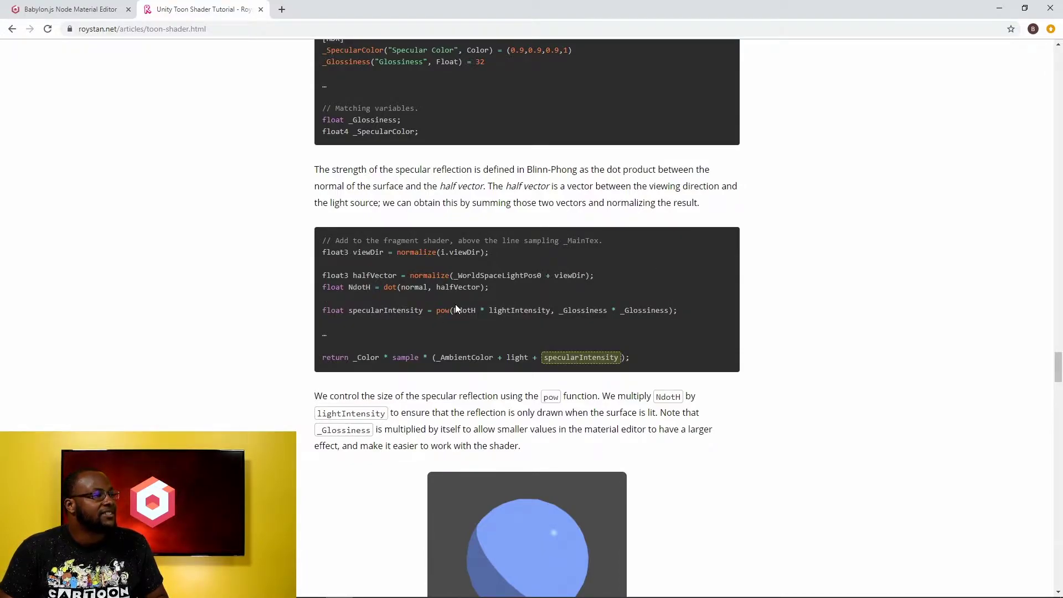
pyautogui.tripleClick(363, 286)
pyautogui.click(410, 297)
pyautogui.doubleClick(521, 309)
pyautogui.tripleClick(521, 310)
pyautogui.doubleClick(520, 309)
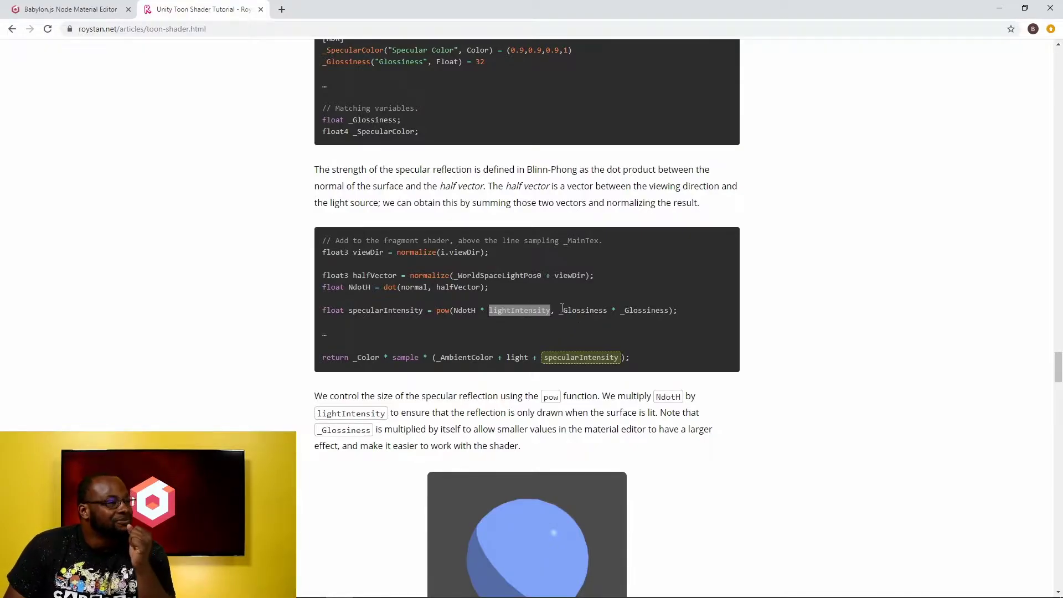
pyautogui.moveTo(560, 310); pyautogui.dragTo(667, 308)
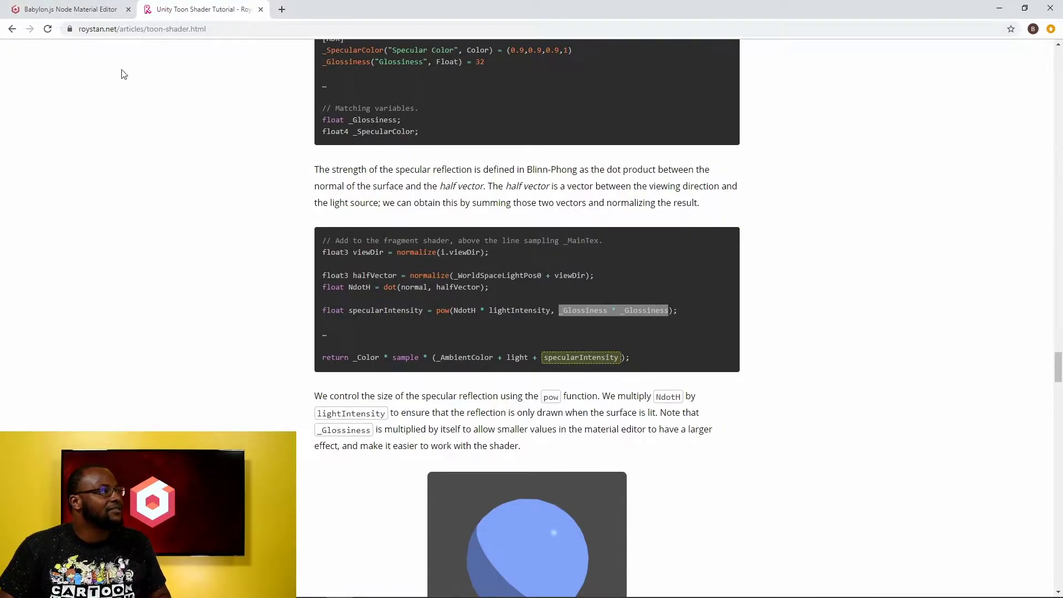
# - Add a View direction node and connect worldPos to its worldPosition input
pyautogui.click(98, 12)
pyautogui.moveTo(480, 254); pyautogui.dragTo(570, 90)
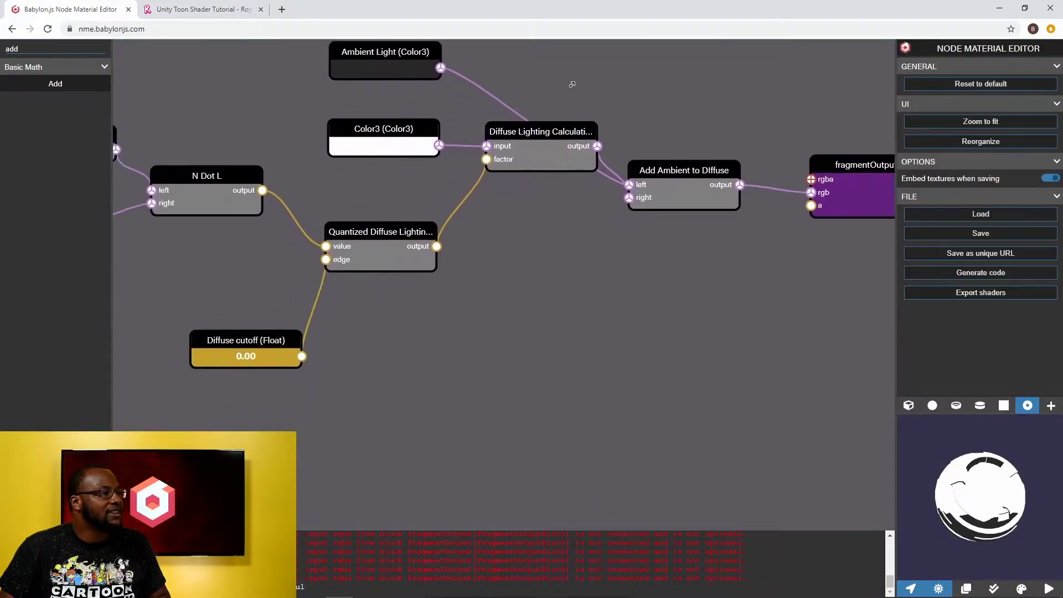
pyautogui.moveTo(417, 340); pyautogui.dragTo(673, 296)
pyautogui.moveTo(611, 335); pyautogui.dragTo(702, 373)
pyautogui.moveTo(432, 363); pyautogui.dragTo(548, 351)
pyautogui.click(166, 29)
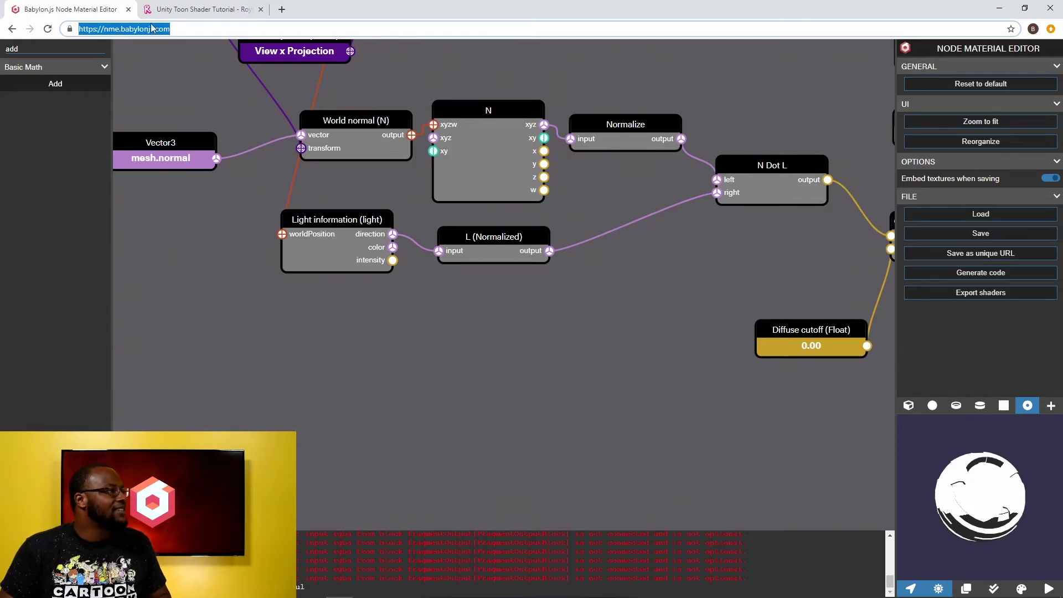
pyautogui.moveTo(29, 53); pyautogui.dragTo(1, 50)
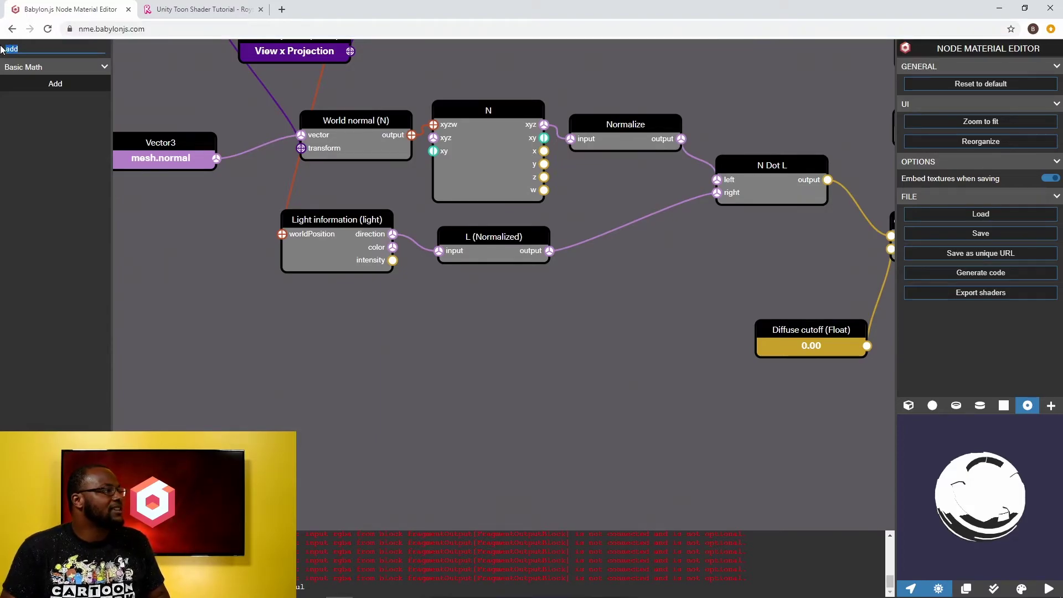
pyautogui.write('view')
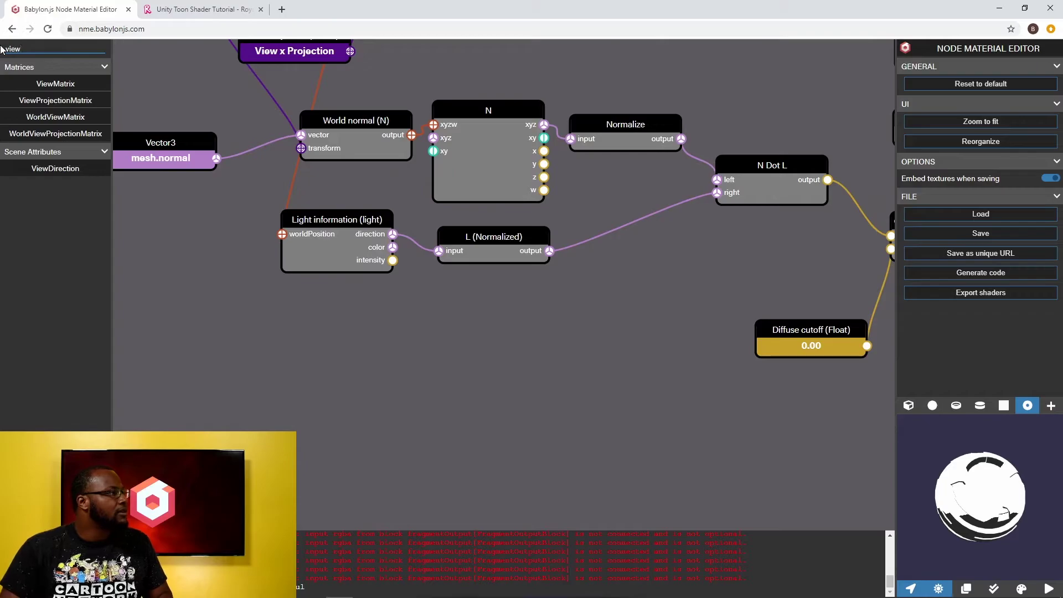
pyautogui.moveTo(55, 168); pyautogui.dragTo(360, 368)
pyautogui.moveTo(444, 323); pyautogui.dragTo(560, 434)
pyautogui.moveTo(446, 465); pyautogui.dragTo(543, 448)
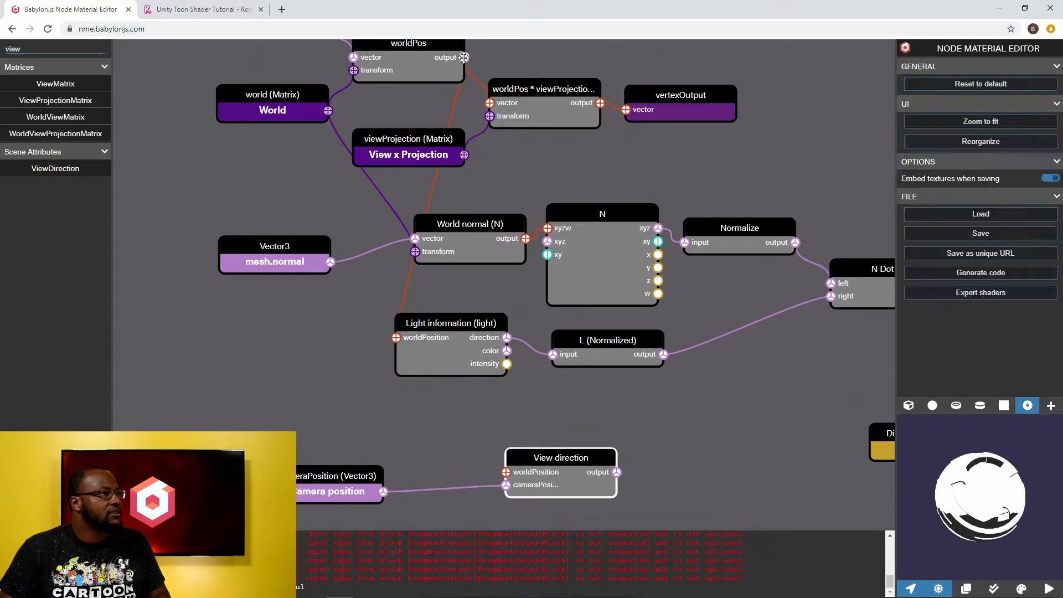
pyautogui.moveTo(464, 58); pyautogui.dragTo(506, 472)
pyautogui.click(577, 437)
pyautogui.moveTo(577, 437); pyautogui.dragTo(462, 435)
pyautogui.click(427, 445)
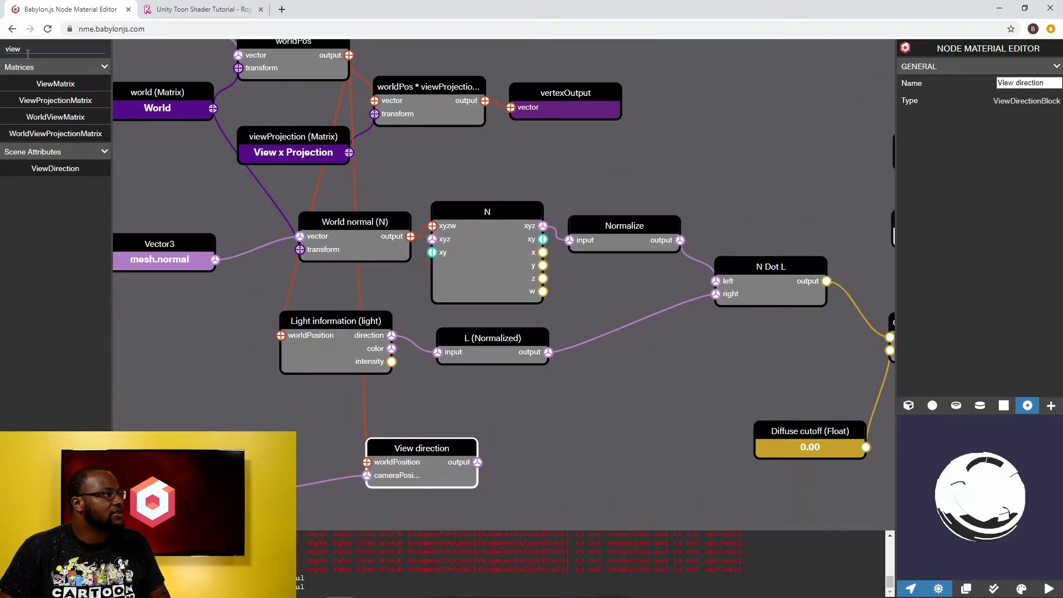
# - Add a Normalize node fed by the View direction output
pyautogui.moveTo(33, 49); pyautogui.dragTo(3, 50)
pyautogui.write('n')
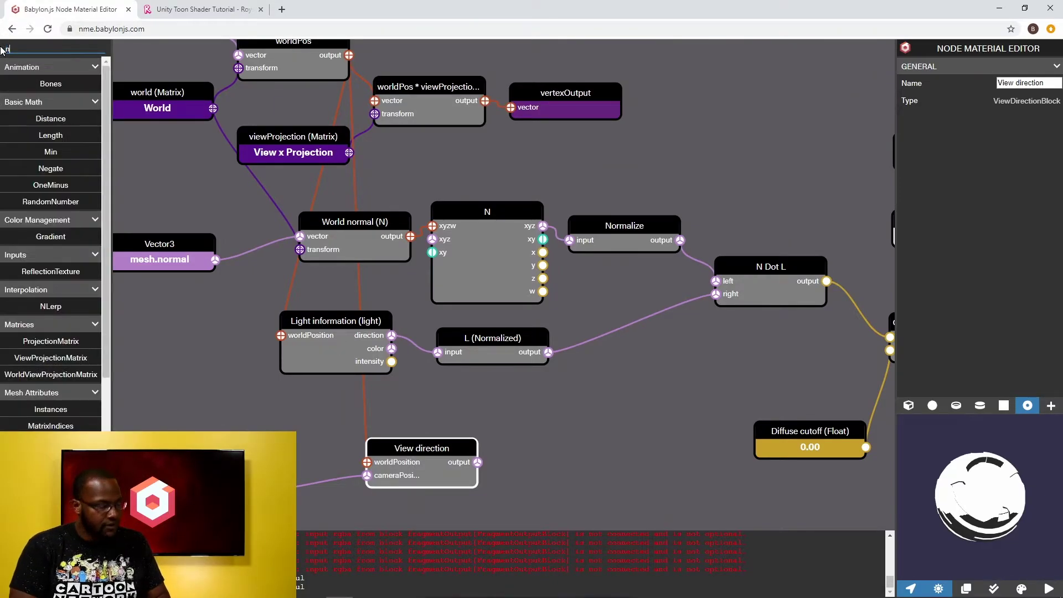
pyautogui.write('ormal')
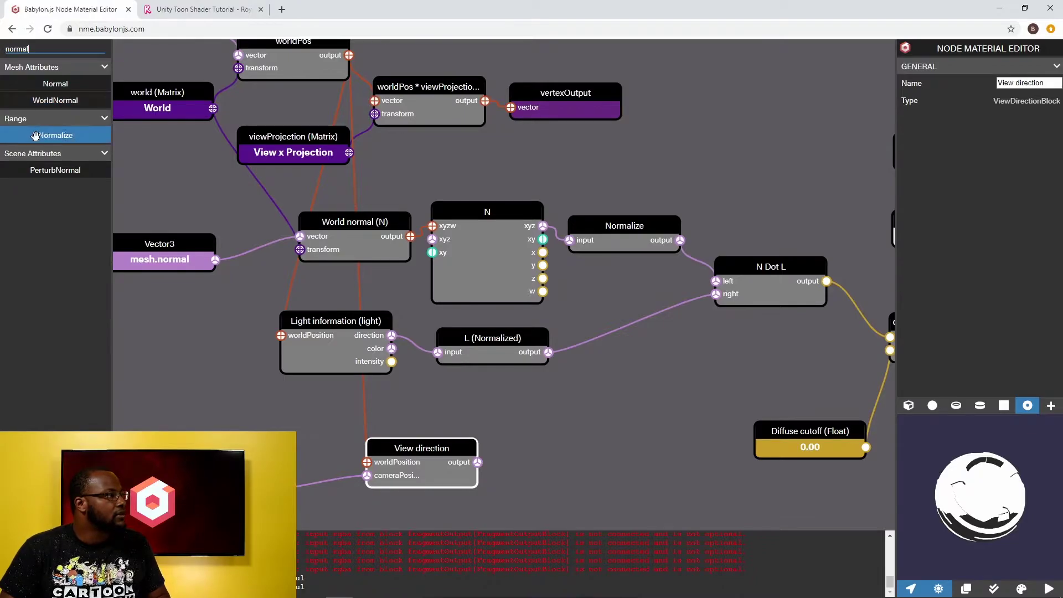
pyautogui.moveTo(35, 135); pyautogui.dragTo(510, 471)
pyautogui.moveTo(447, 449); pyautogui.dragTo(401, 445)
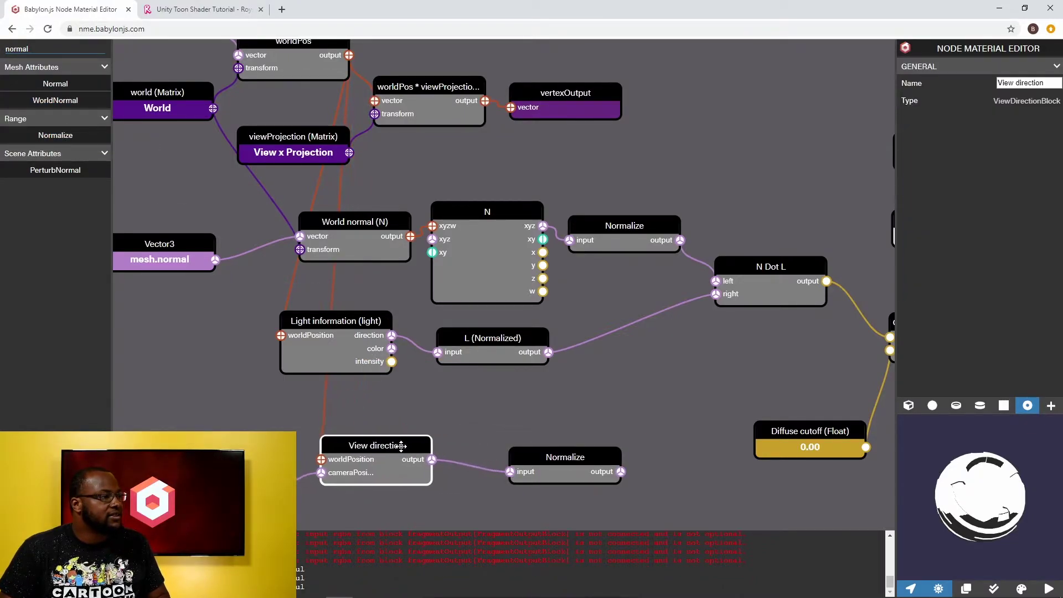
pyautogui.moveTo(554, 456); pyautogui.dragTo(436, 332)
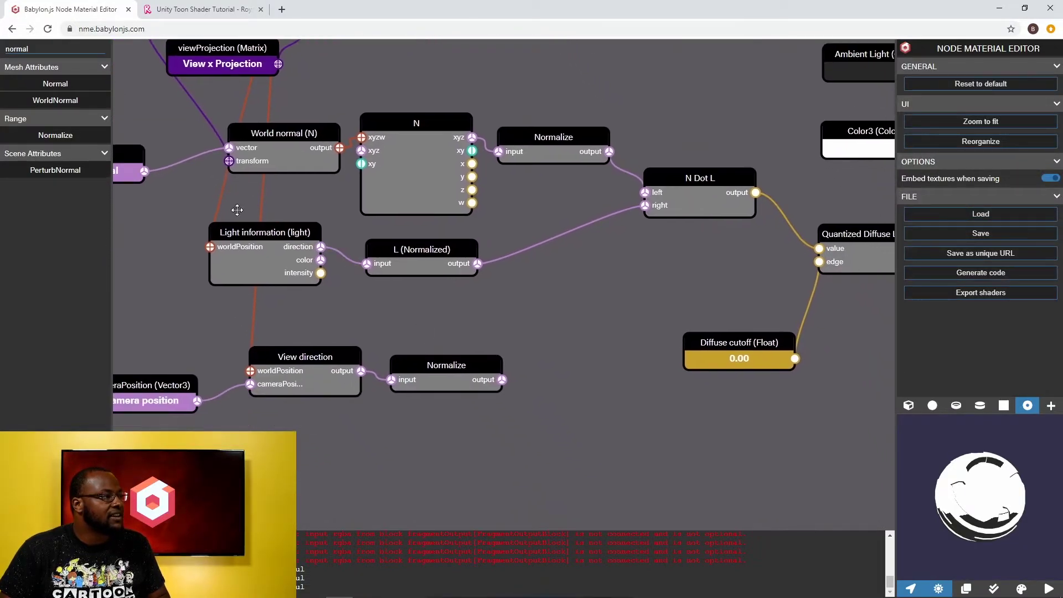
# - Search 'dot product' in a new tab and open the Wikipedia Dot product article
pyautogui.click(282, 10)
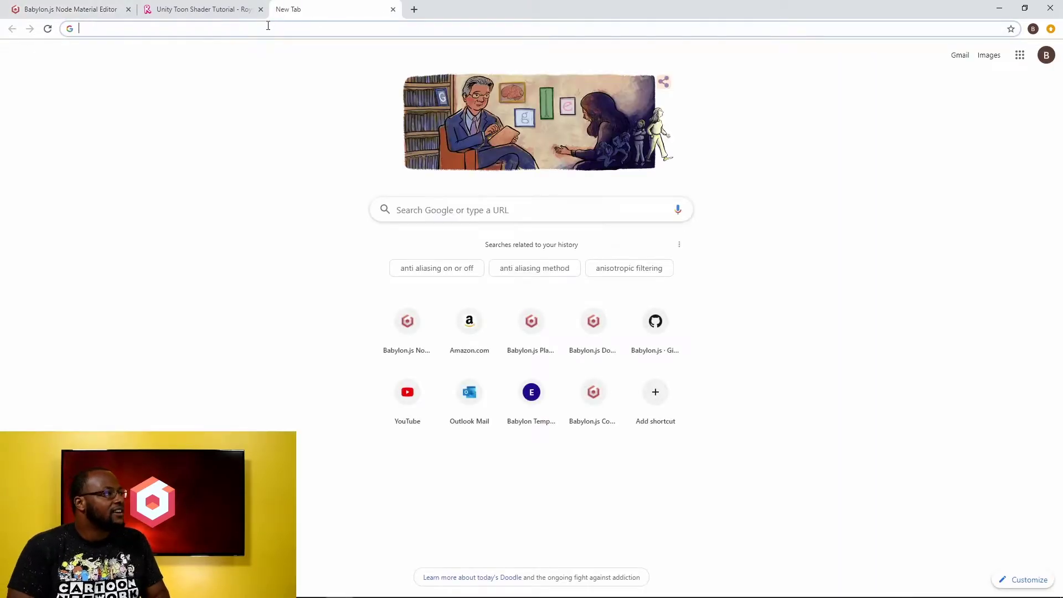
pyautogui.write('dot ')
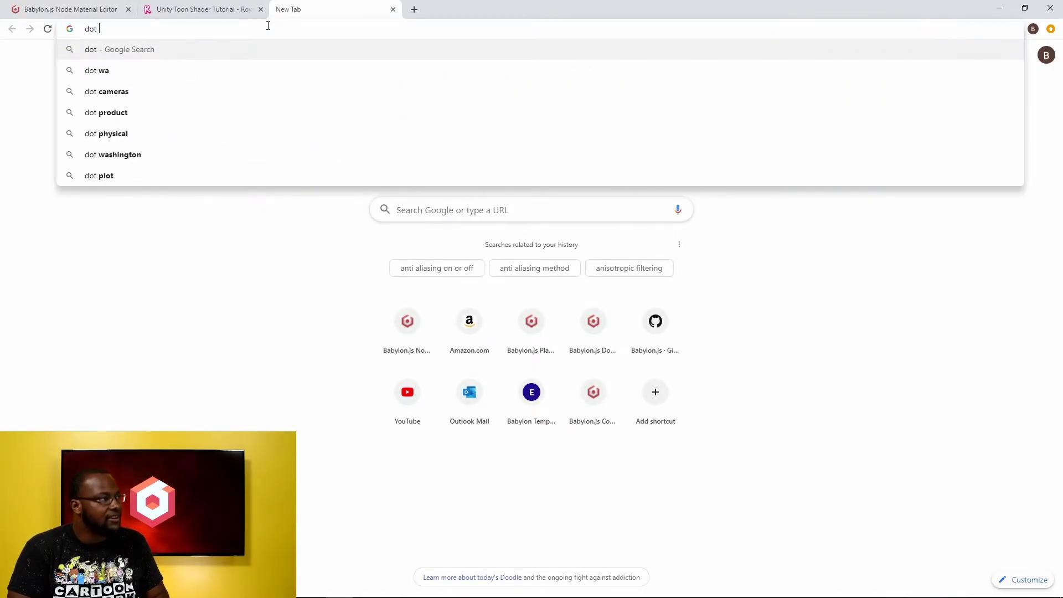
pyautogui.write('product')
pyautogui.press('Return')
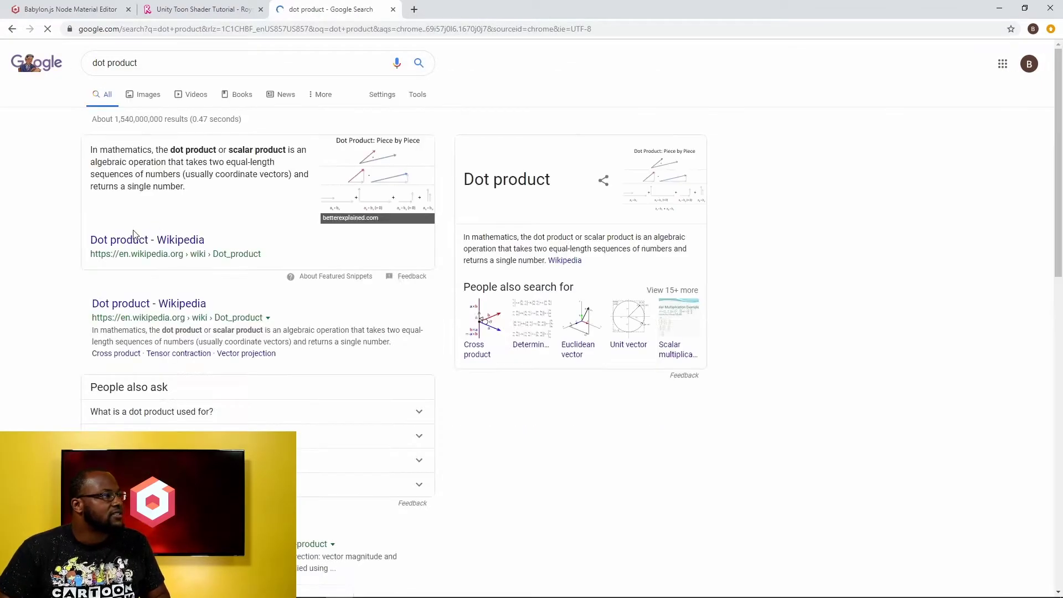
pyautogui.click(168, 244)
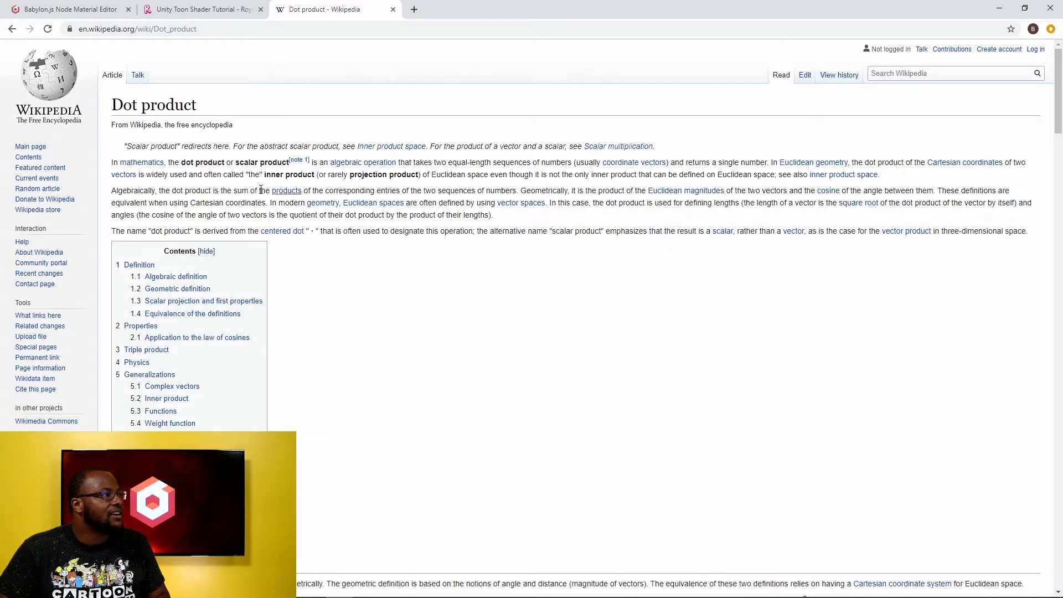
# - Highlight the dot product's geometric definition sentence about magnitudes and cosine
pyautogui.moveTo(196, 193); pyautogui.dragTo(471, 193)
pyautogui.click(584, 191)
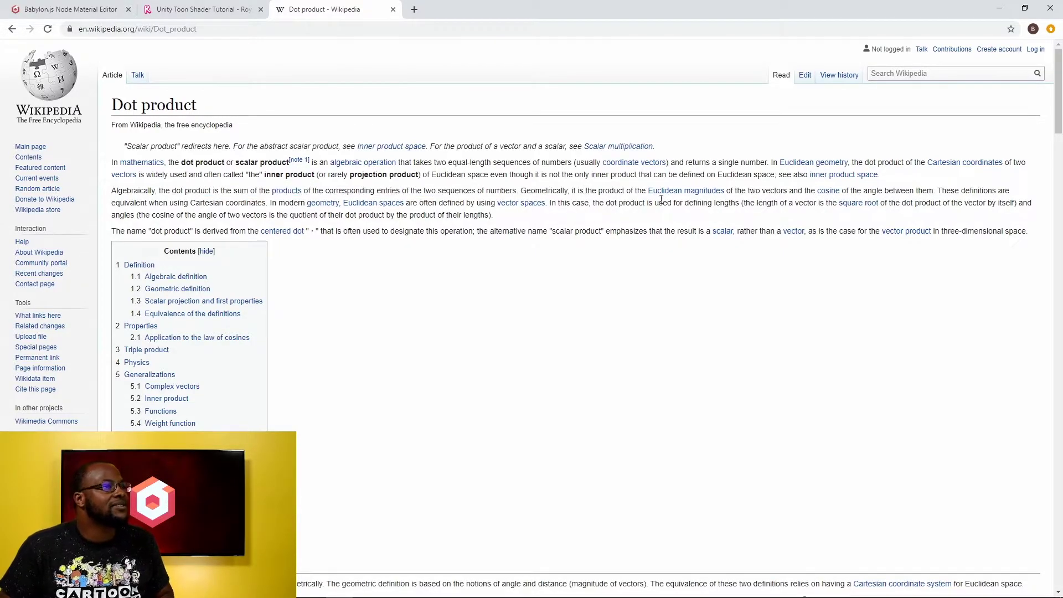
pyautogui.moveTo(587, 191); pyautogui.dragTo(934, 188)
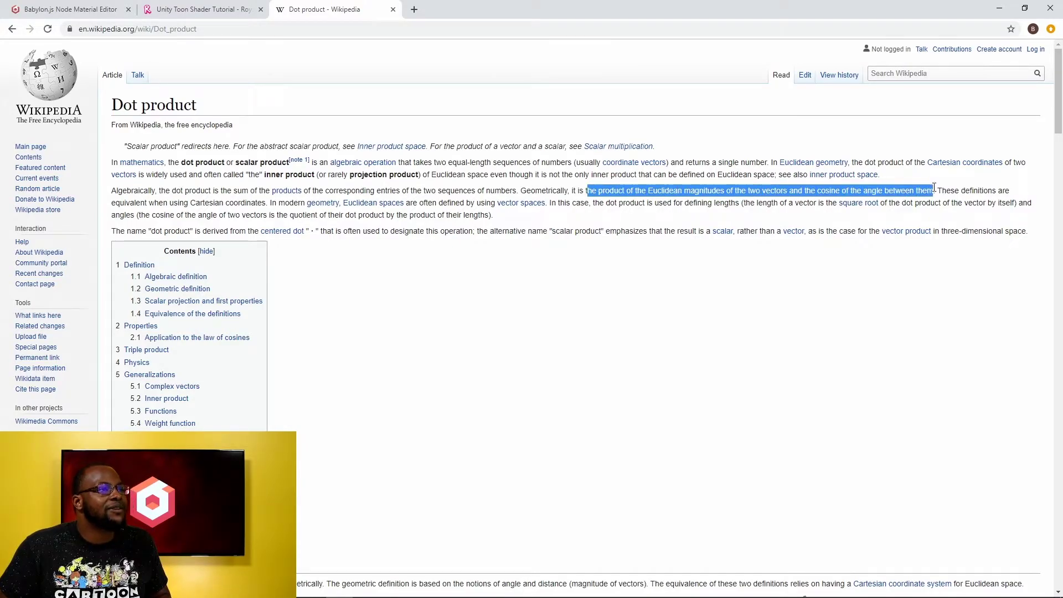
# - Back in the node editor, rename the view-direction Normalize node to 'V (Normalized)'
pyautogui.click(1000, 9)
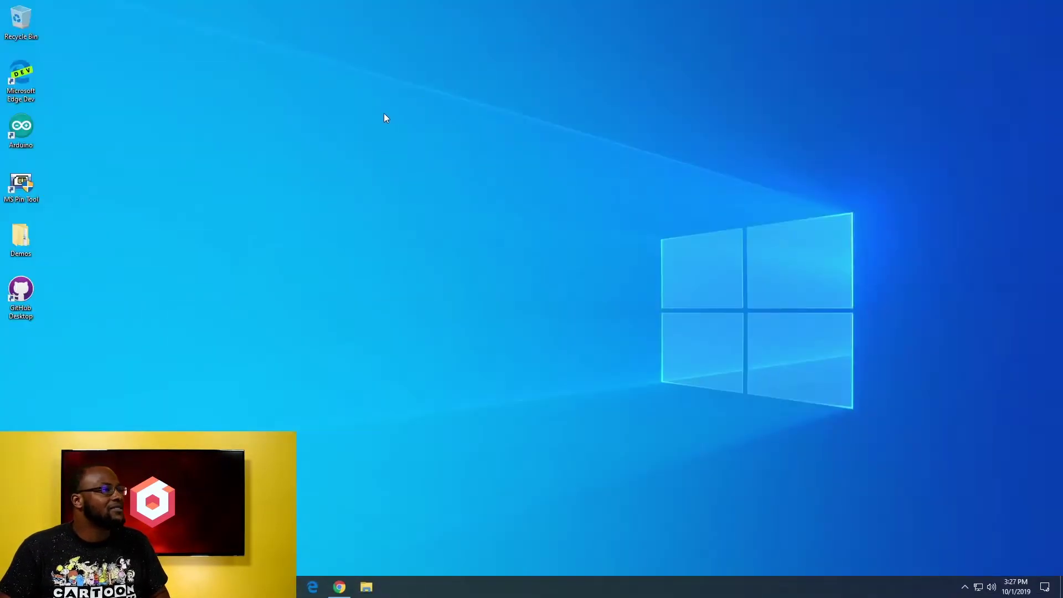
pyautogui.click(339, 587)
pyautogui.click(98, 9)
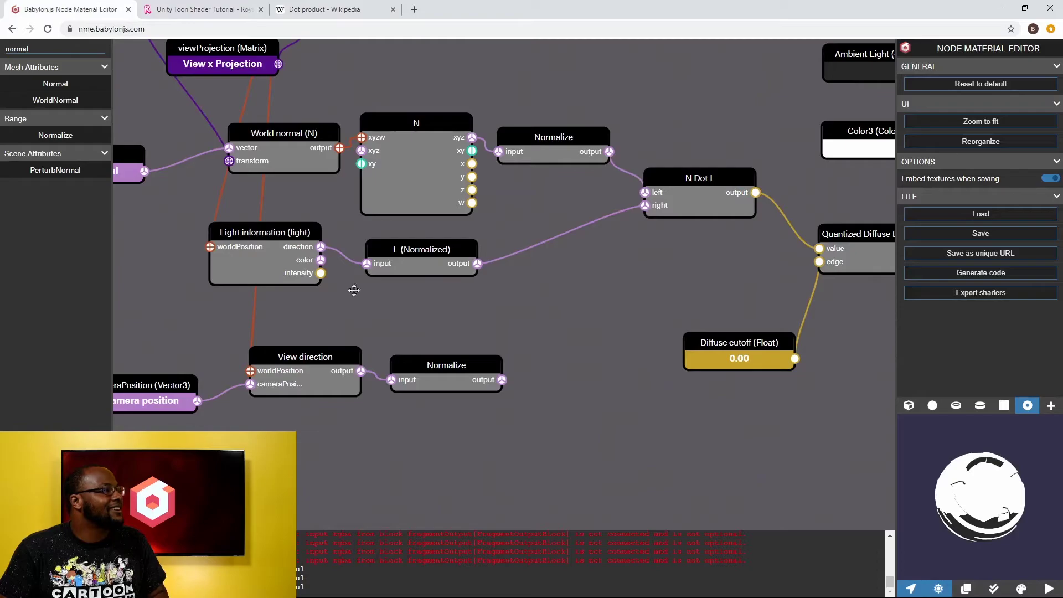
pyautogui.moveTo(538, 361); pyautogui.dragTo(622, 246)
pyautogui.click(526, 256)
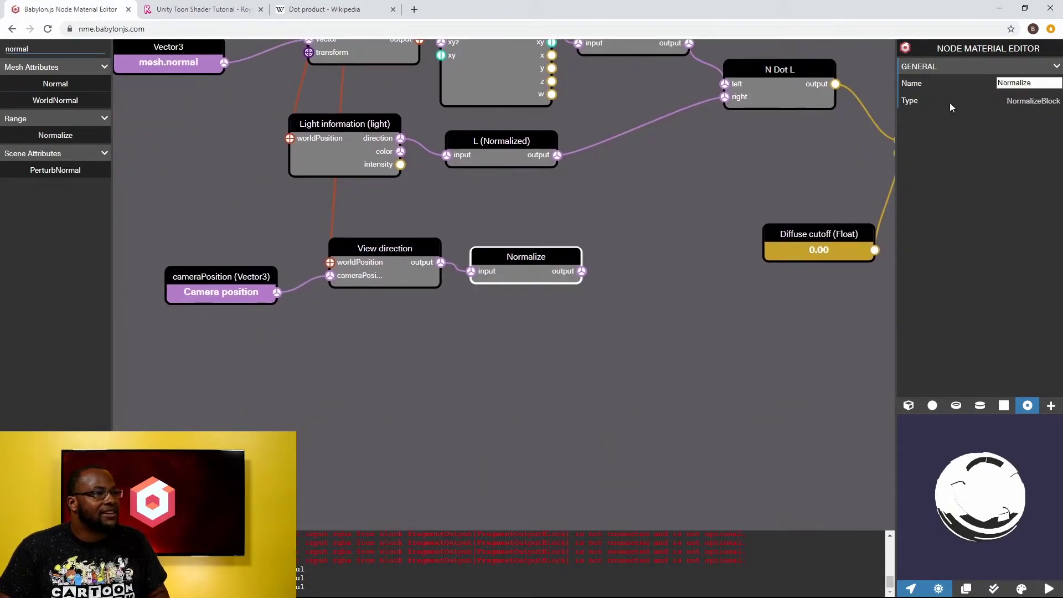
pyautogui.moveTo(1055, 82); pyautogui.dragTo(948, 81)
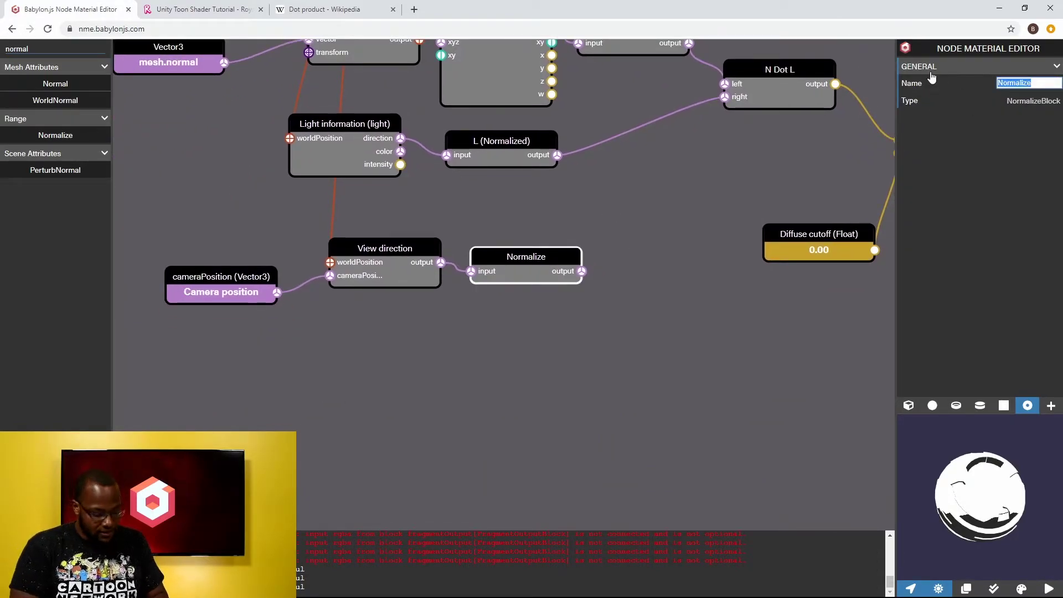
pyautogui.write('V (Normaliz')
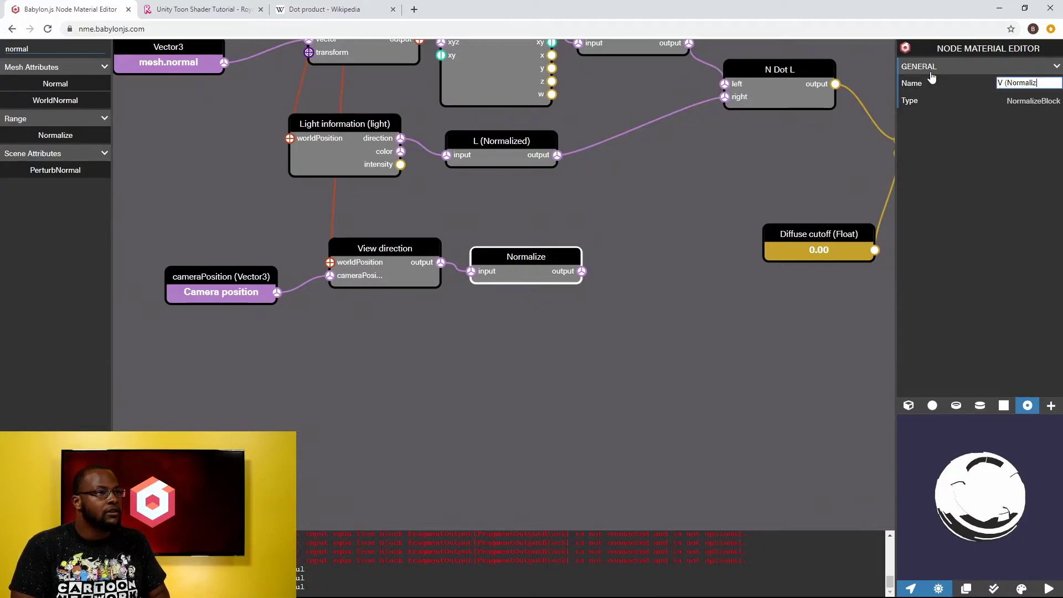
pyautogui.write('ed)')
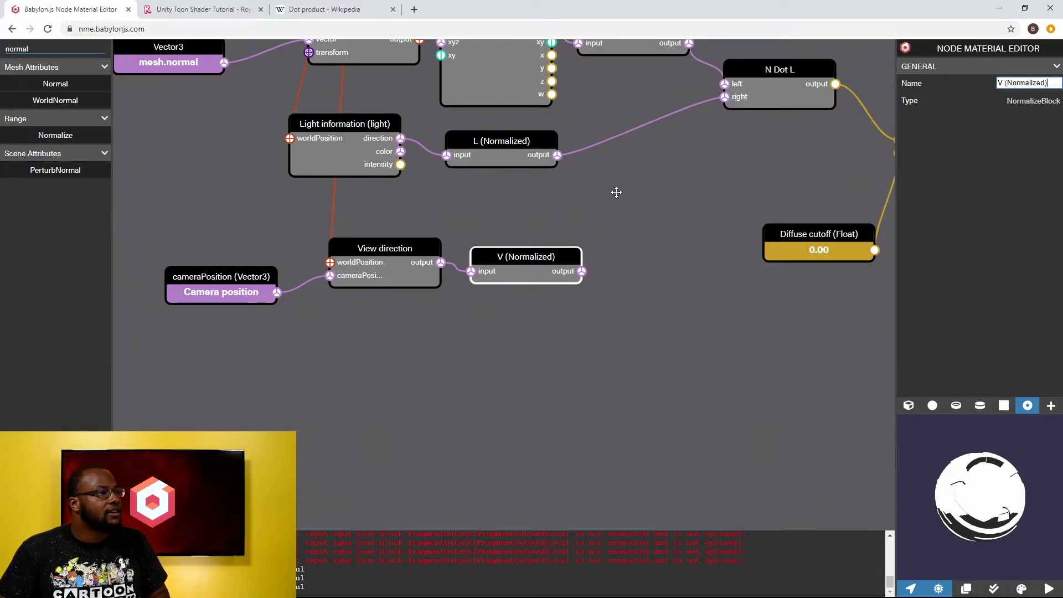
# - Add an Add block beside V (Normalized) and feed L (Normalized) into it
pyautogui.moveTo(616, 192); pyautogui.dragTo(519, 252)
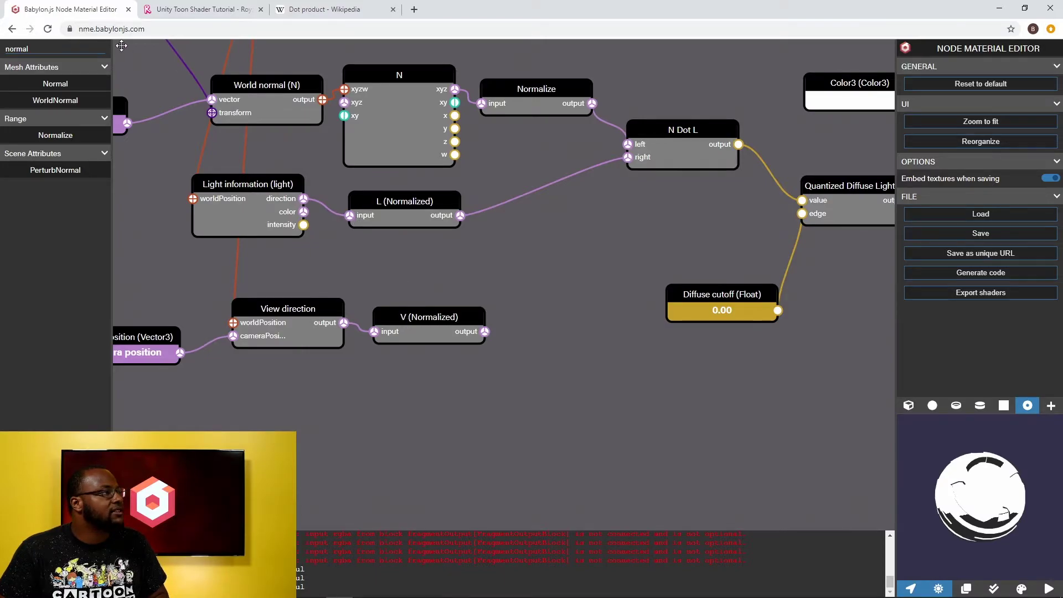
pyautogui.doubleClick(20, 48)
pyautogui.write('Add')
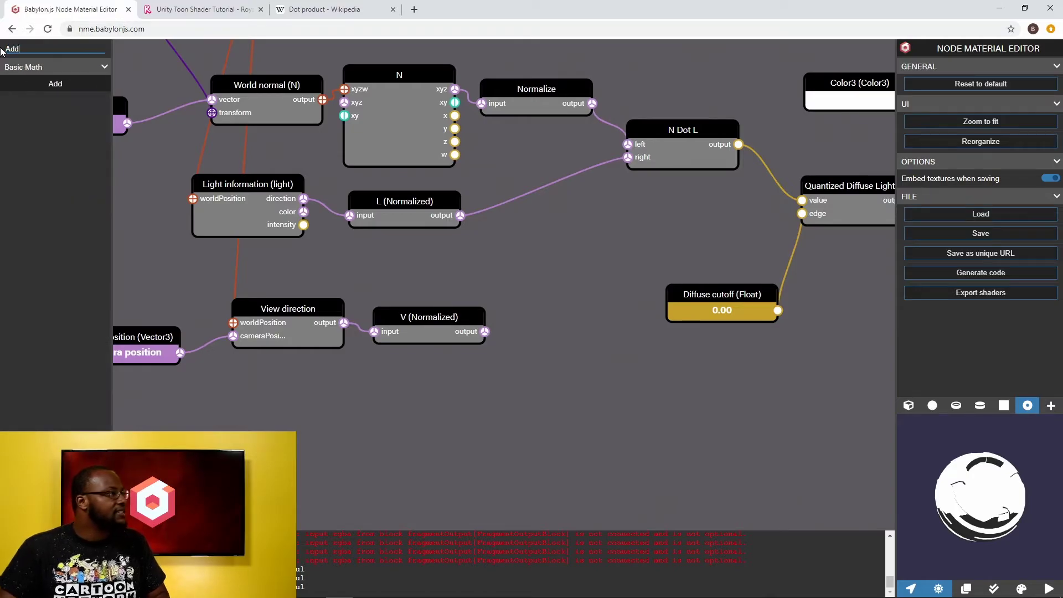
pyautogui.moveTo(56, 83); pyautogui.dragTo(545, 304)
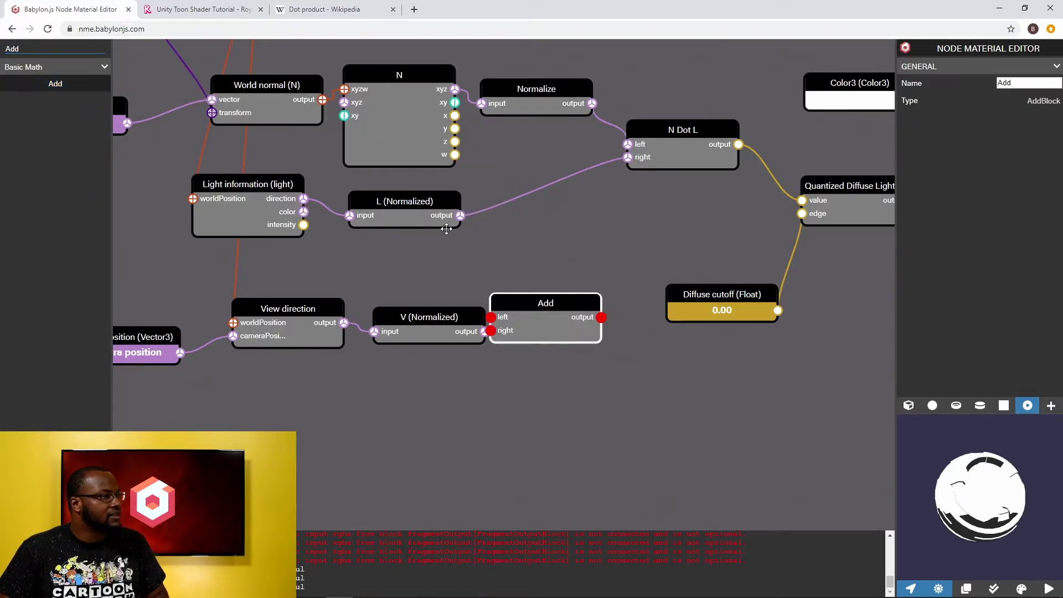
pyautogui.moveTo(460, 215); pyautogui.dragTo(494, 331)
pyautogui.click(462, 346)
pyautogui.click(531, 305)
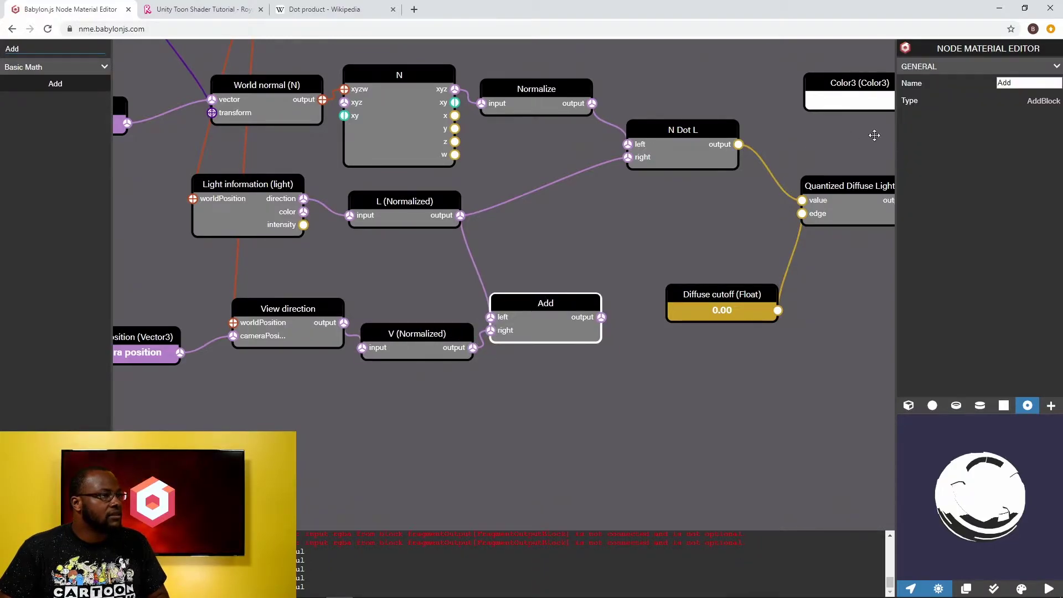
pyautogui.doubleClick(1027, 83)
pyautogui.write('N')
pyautogui.press('BackSpace')
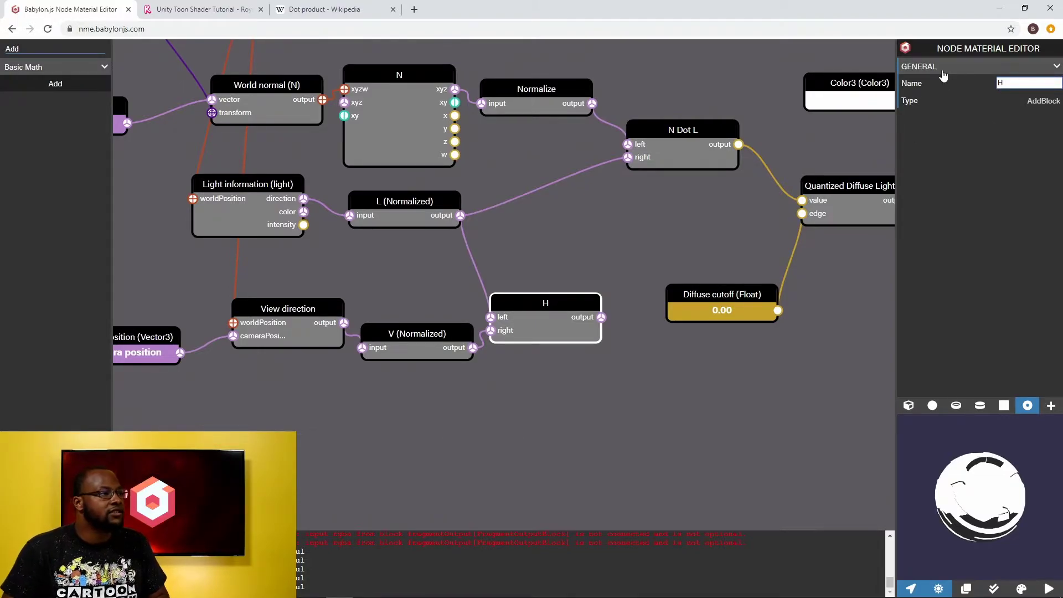
# - Add a Normalize block fed by H and name it 'H (Normalized)'
pyautogui.doubleClick(56, 51)
pyautogui.write('Norma')
pyautogui.moveTo(55, 135); pyautogui.dragTo(673, 370)
pyautogui.moveTo(722, 294); pyautogui.dragTo(751, 267)
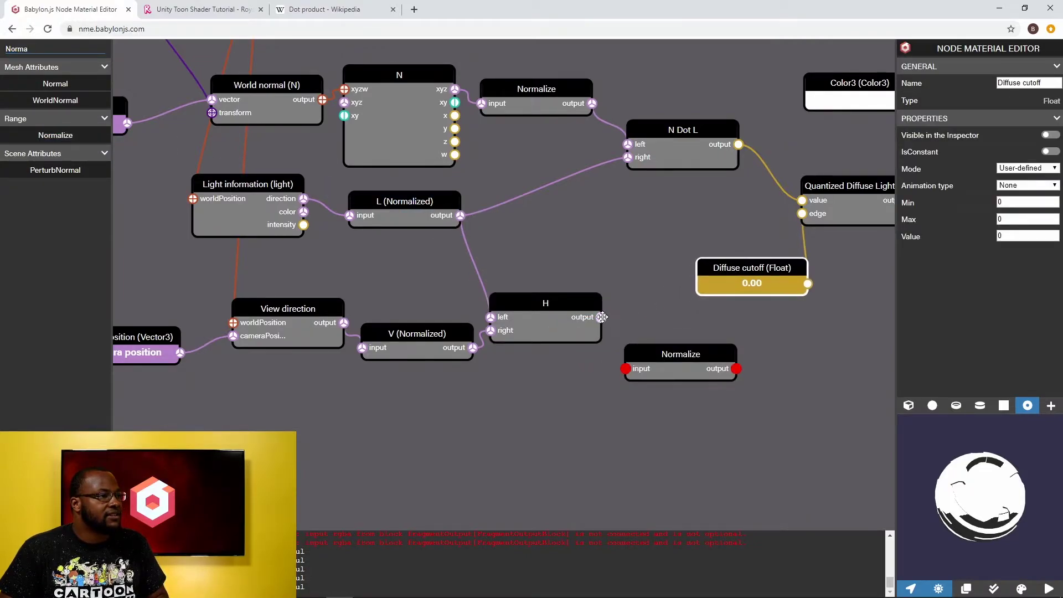
pyautogui.moveTo(601, 316); pyautogui.dragTo(631, 368)
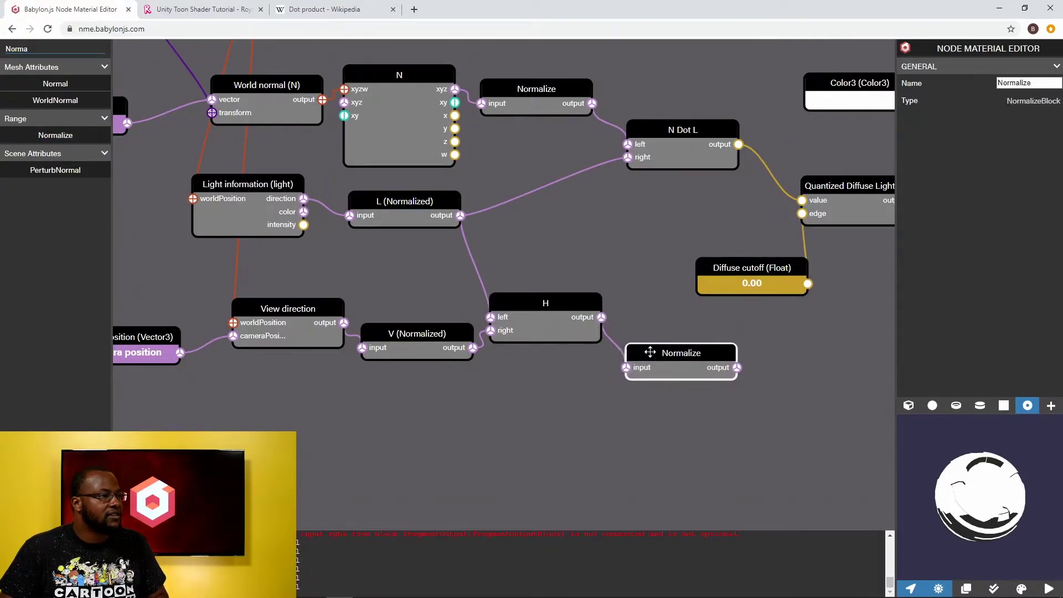
pyautogui.moveTo(651, 347); pyautogui.dragTo(654, 331)
pyautogui.moveTo(1043, 83); pyautogui.dragTo(910, 78)
pyautogui.write('H (Normal')
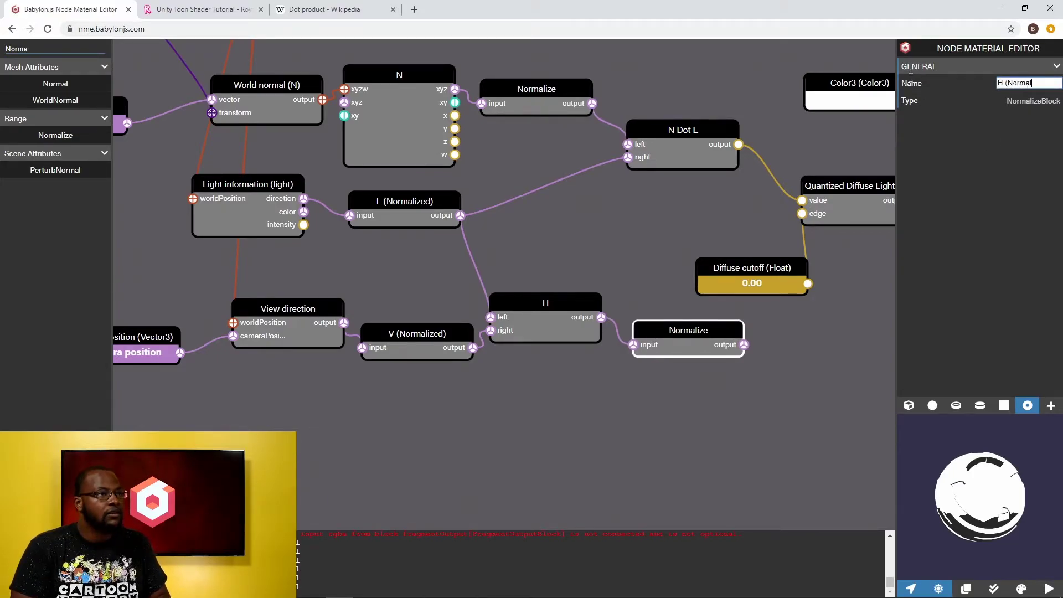
pyautogui.write('ized)')
pyautogui.press('Return')
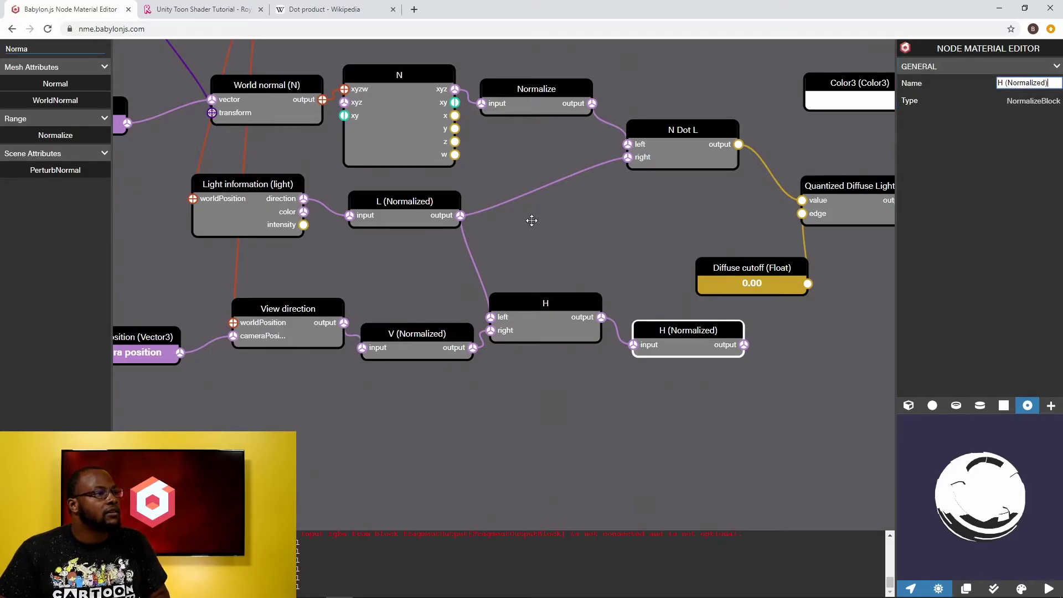
# - Nudge the Quantized Diffuse Lighting node and auto-reorganize the whole node graph
pyautogui.click(546, 252)
pyautogui.moveTo(674, 264); pyautogui.dragTo(526, 256)
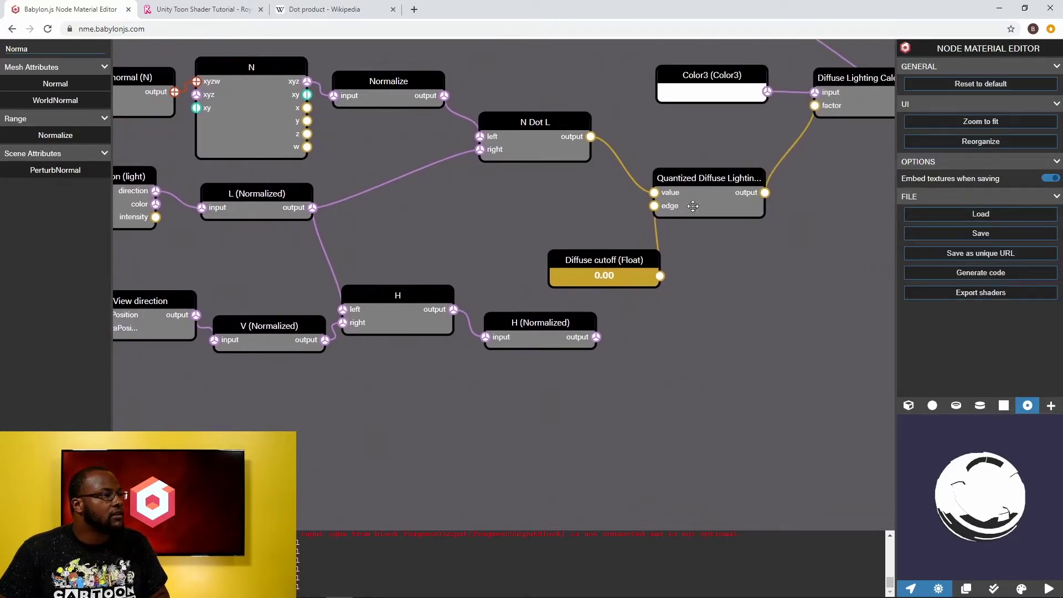
pyautogui.moveTo(752, 168); pyautogui.dragTo(786, 157)
pyautogui.click(777, 270)
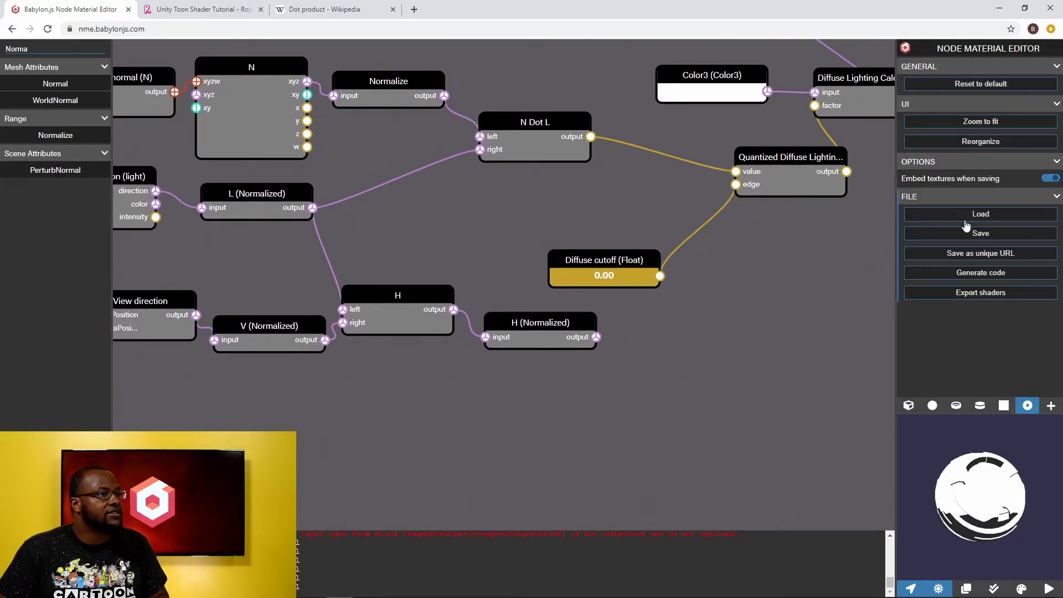
pyautogui.click(978, 140)
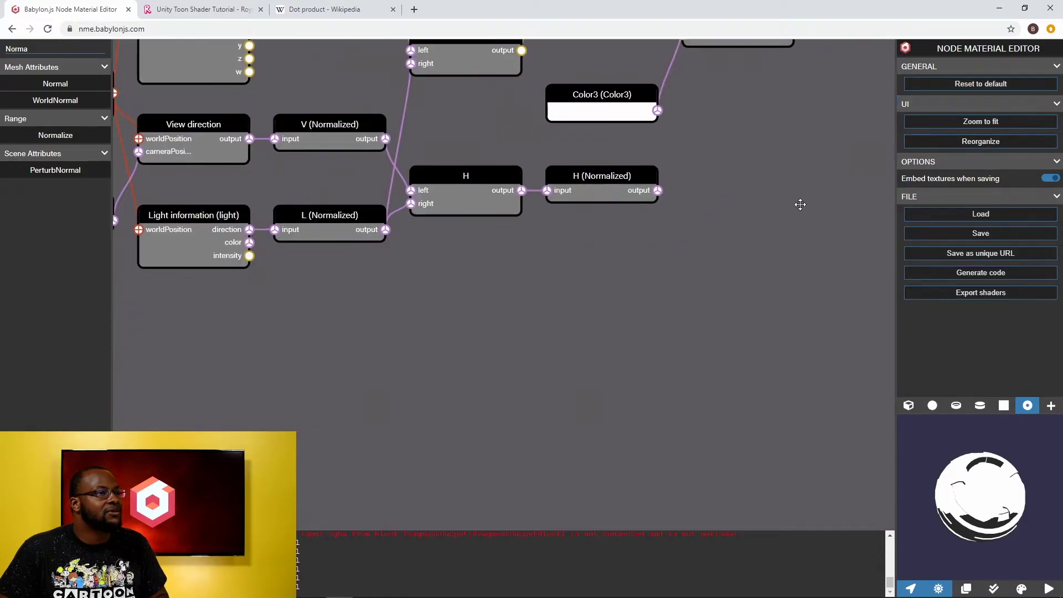
pyautogui.moveTo(688, 170); pyautogui.dragTo(613, 289)
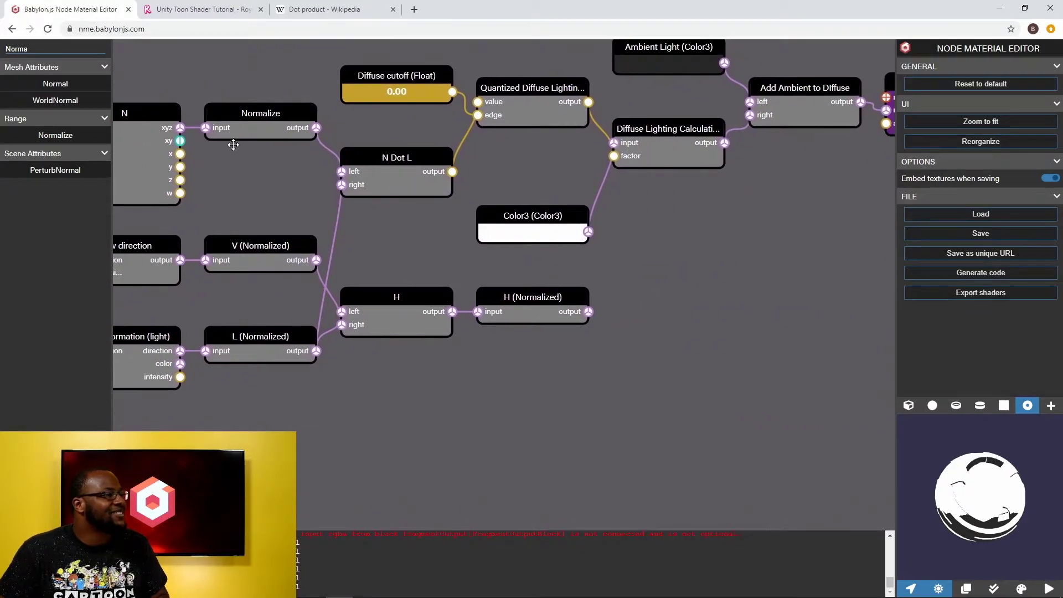
# - Add a Dot block taking the normalized surface normal and H (Normalized)
pyautogui.doubleClick(35, 47)
pyautogui.press('BackSpace')
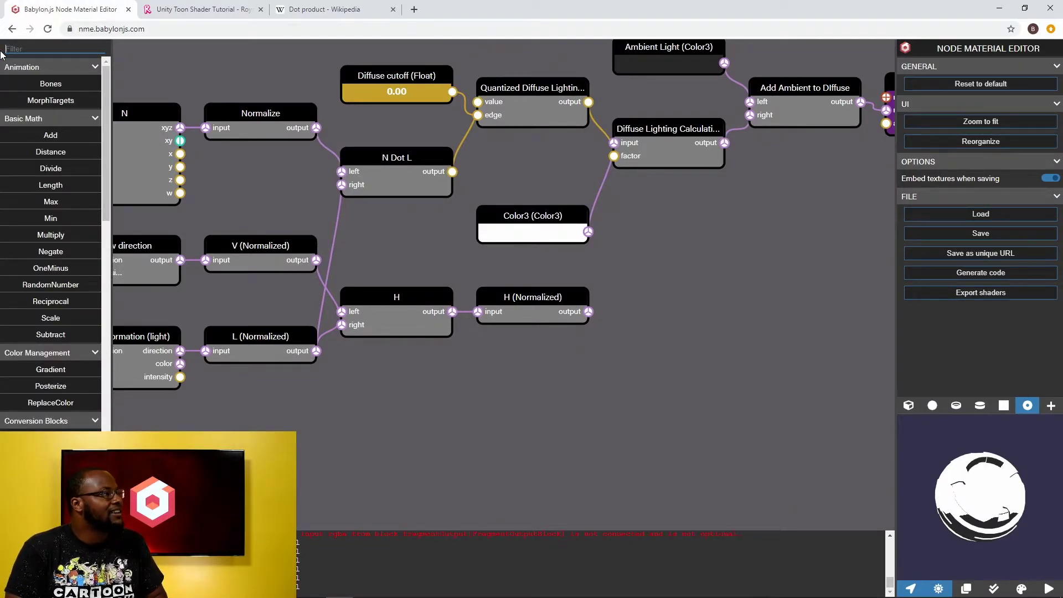
pyautogui.write('dot')
pyautogui.moveTo(55, 83); pyautogui.dragTo(707, 329)
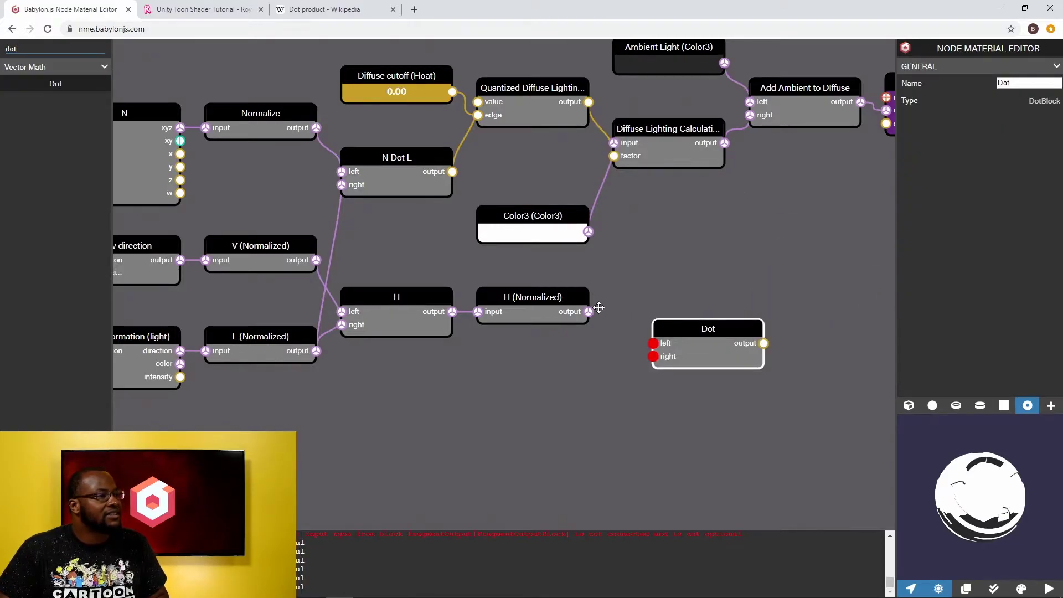
pyautogui.moveTo(589, 311); pyautogui.dragTo(653, 343)
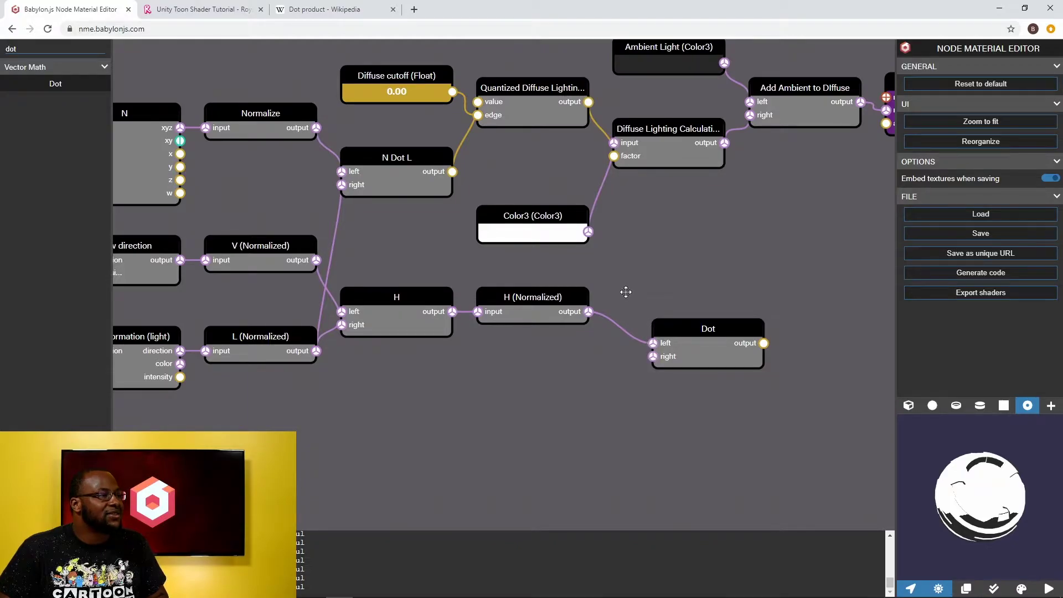
pyautogui.moveTo(702, 335); pyautogui.dragTo(709, 311)
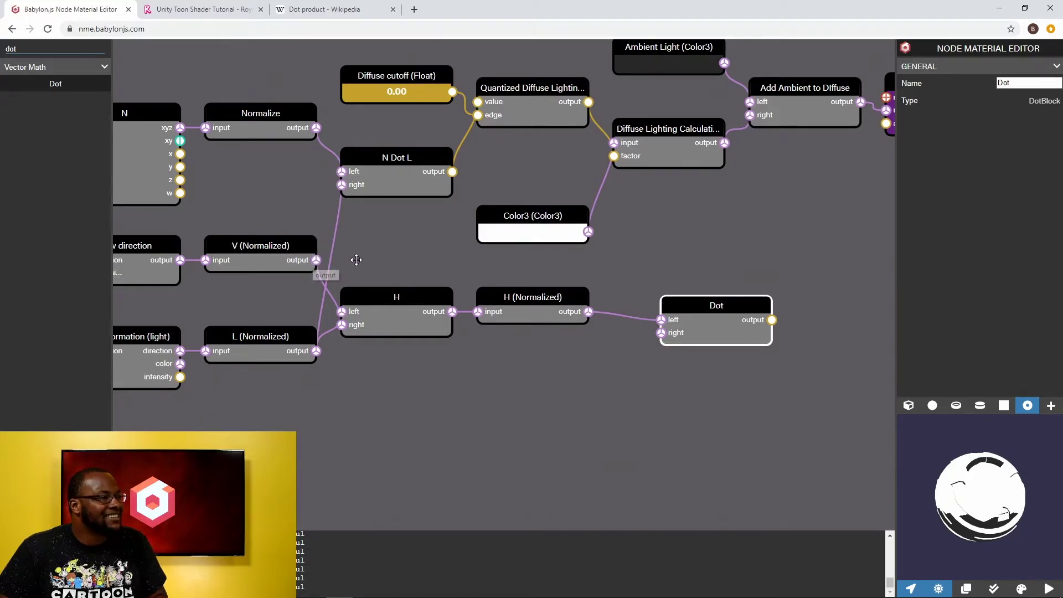
pyautogui.click(330, 261)
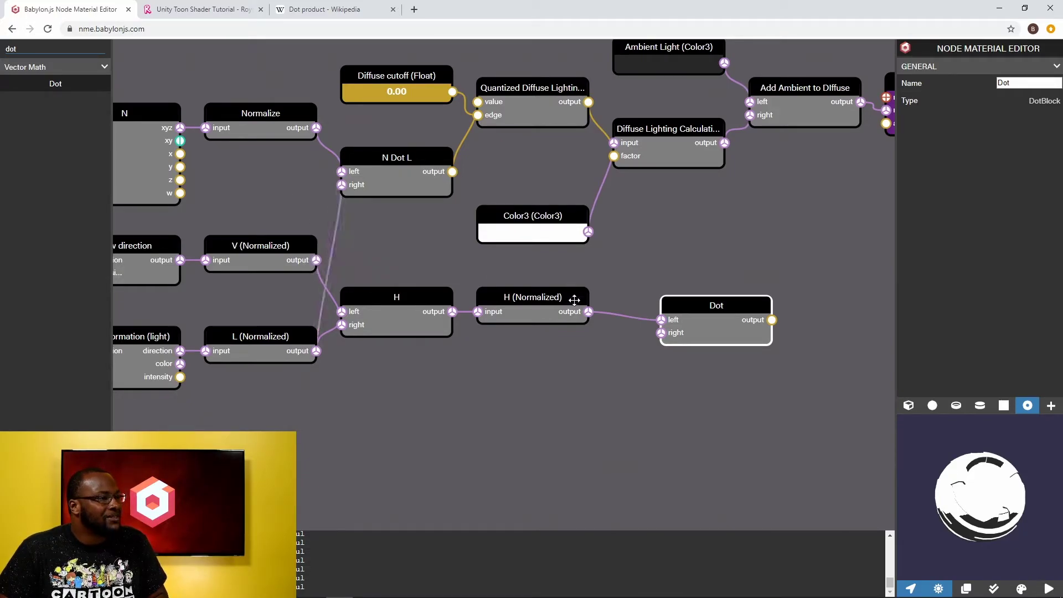
pyautogui.moveTo(588, 311); pyautogui.dragTo(667, 333)
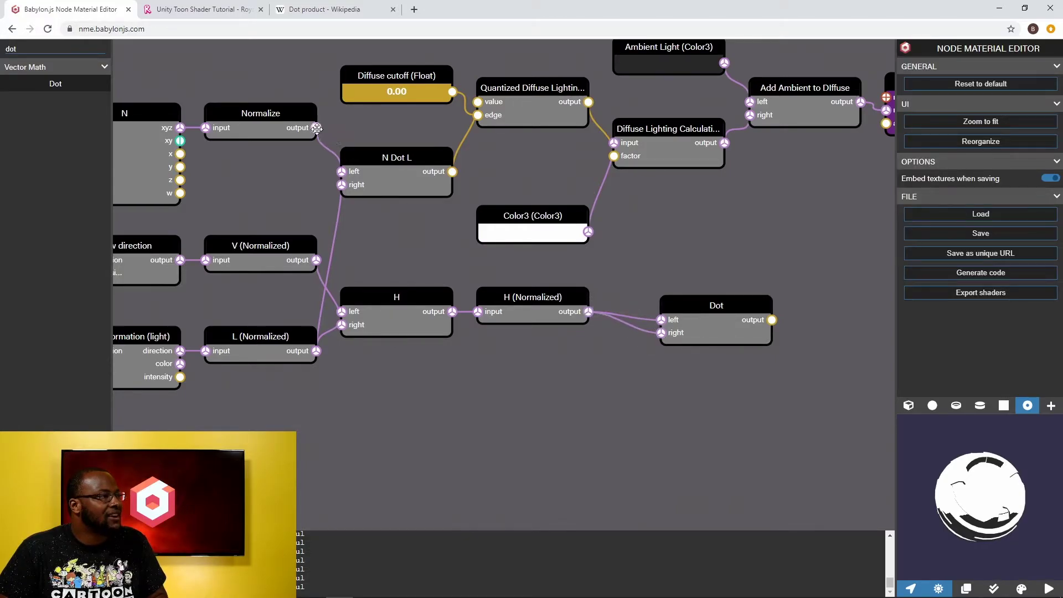
pyautogui.moveTo(317, 129); pyautogui.dragTo(661, 320)
# - Rename the normal's Normalize node to 'N (Normalized)' and the Dot block to 'N Dot H'
pyautogui.click(235, 112)
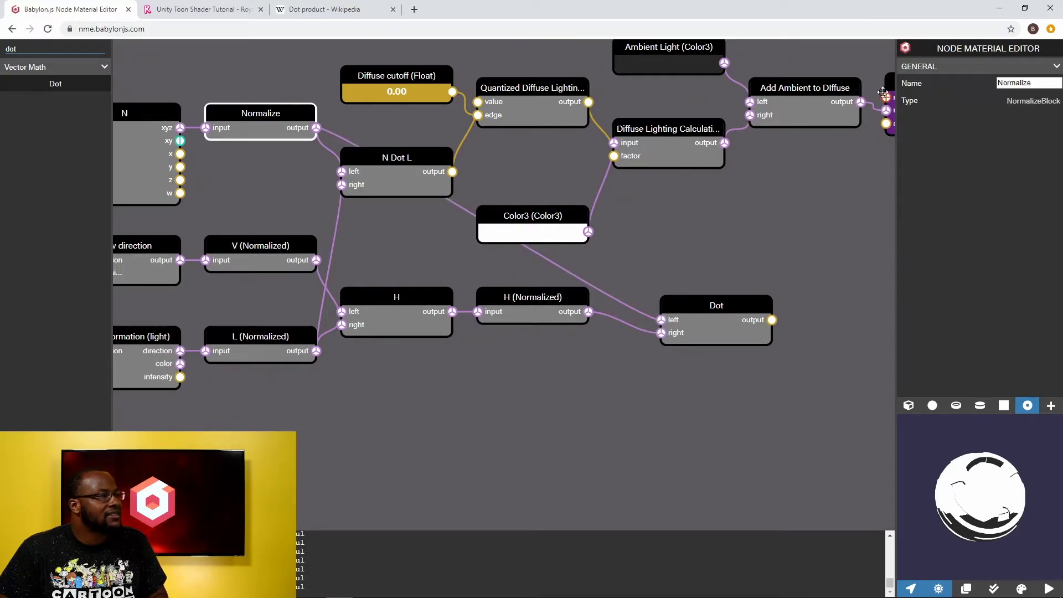
pyautogui.moveTo(1046, 78); pyautogui.dragTo(929, 82)
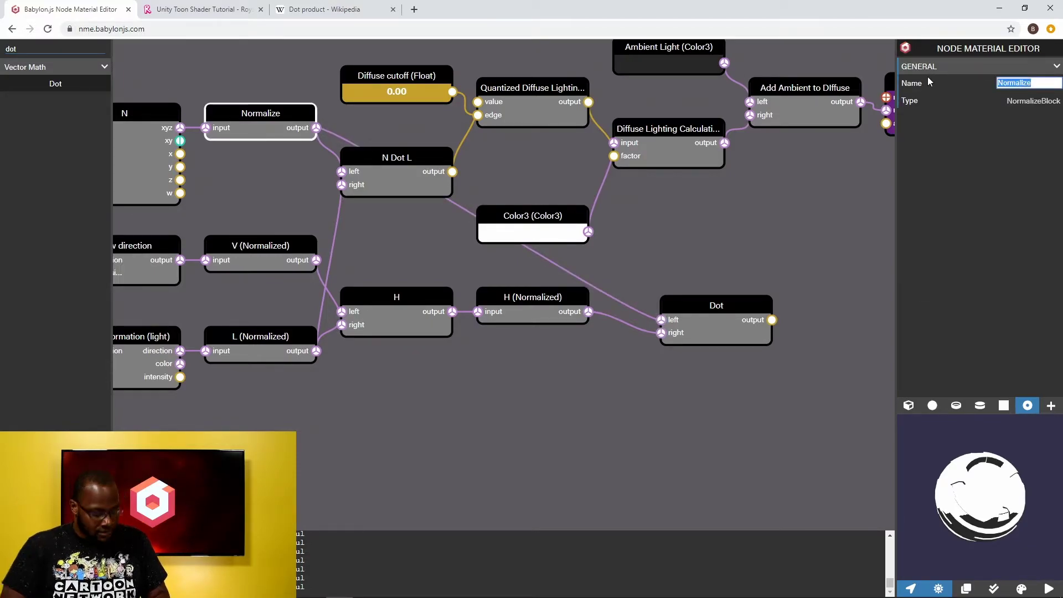
pyautogui.write('N (Normal')
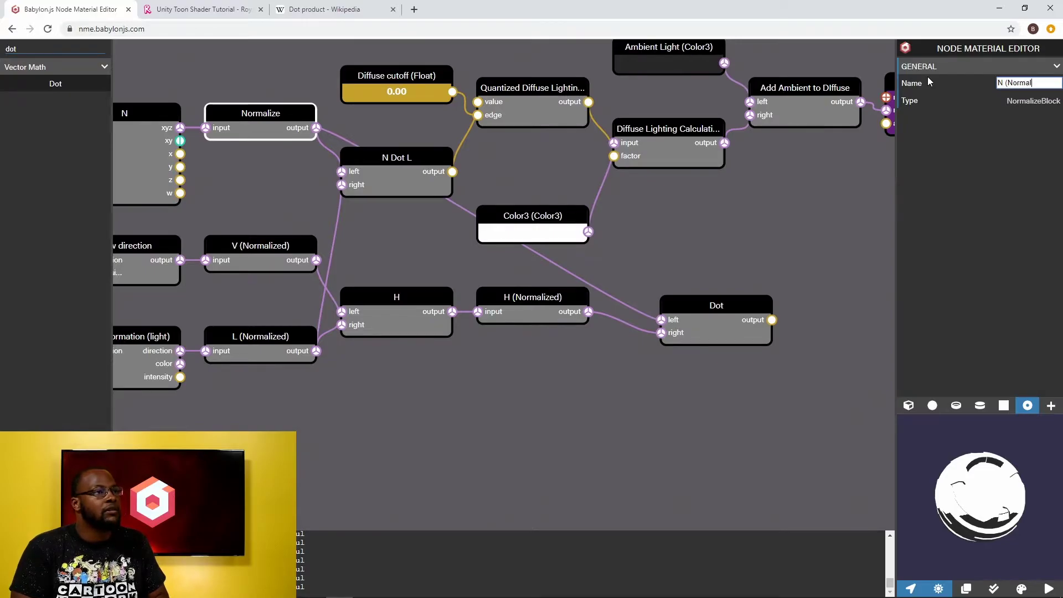
pyautogui.write('ized)')
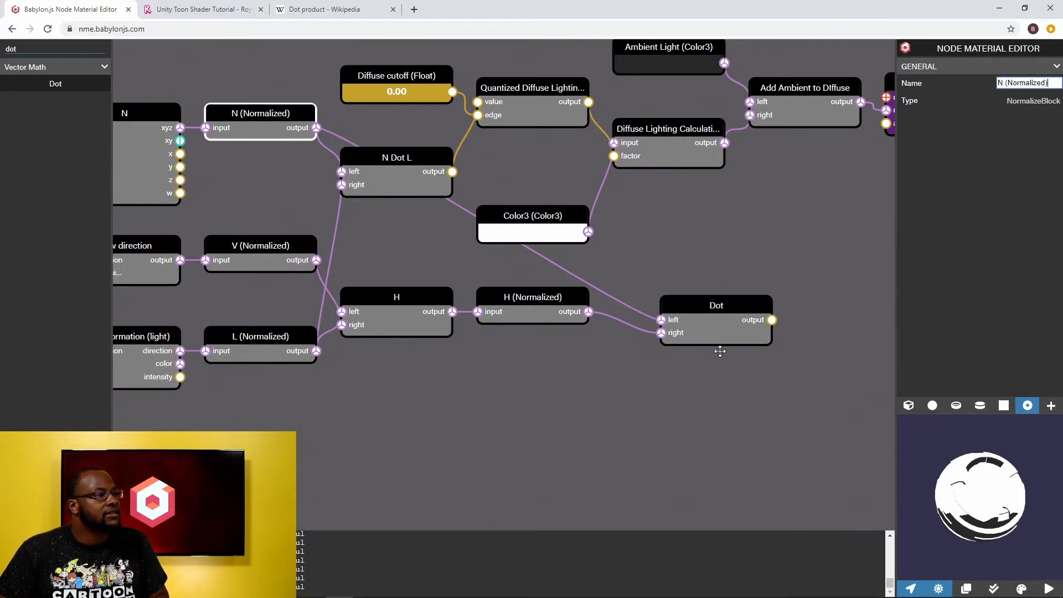
pyautogui.click(746, 321)
pyautogui.moveTo(1024, 84); pyautogui.dragTo(955, 76)
pyautogui.write('N Dot H')
pyautogui.moveTo(769, 229); pyautogui.dragTo(625, 221)
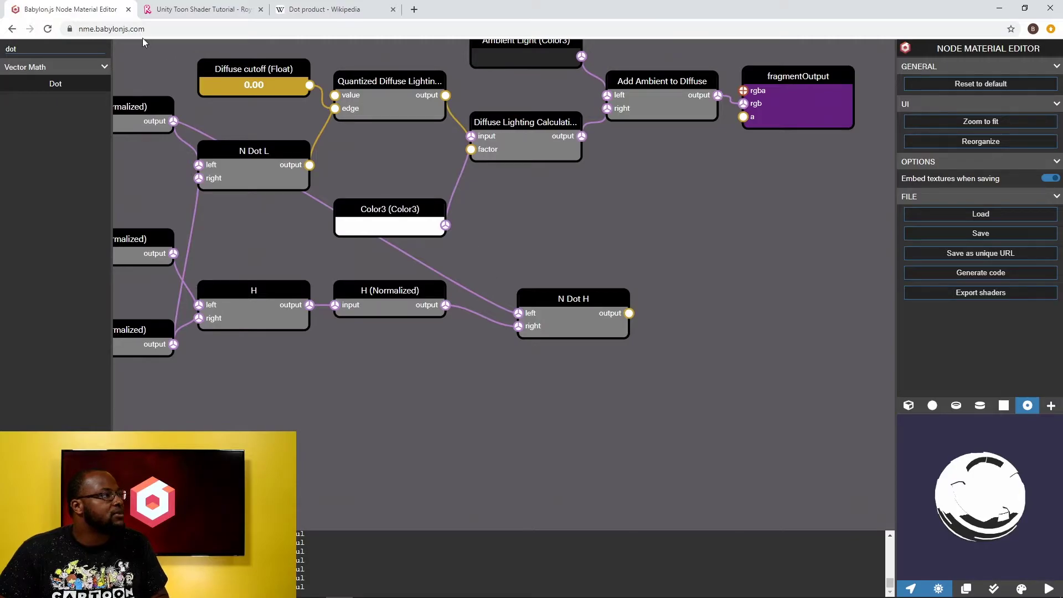
# - Clear the address-bar text and erase 'dot' from the block search box
pyautogui.click(61, 25)
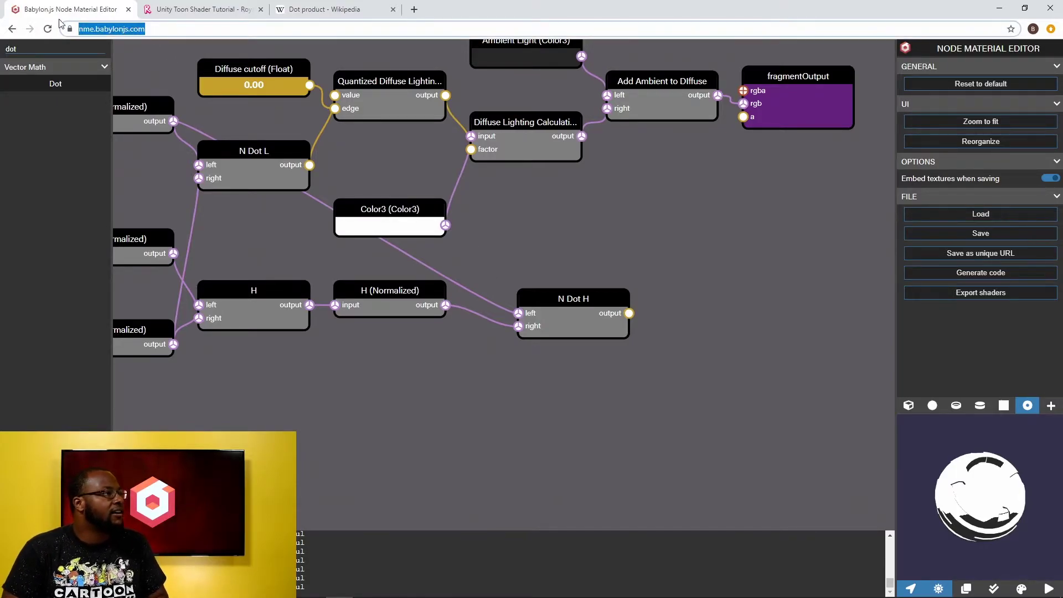
pyautogui.press('BackSpace')
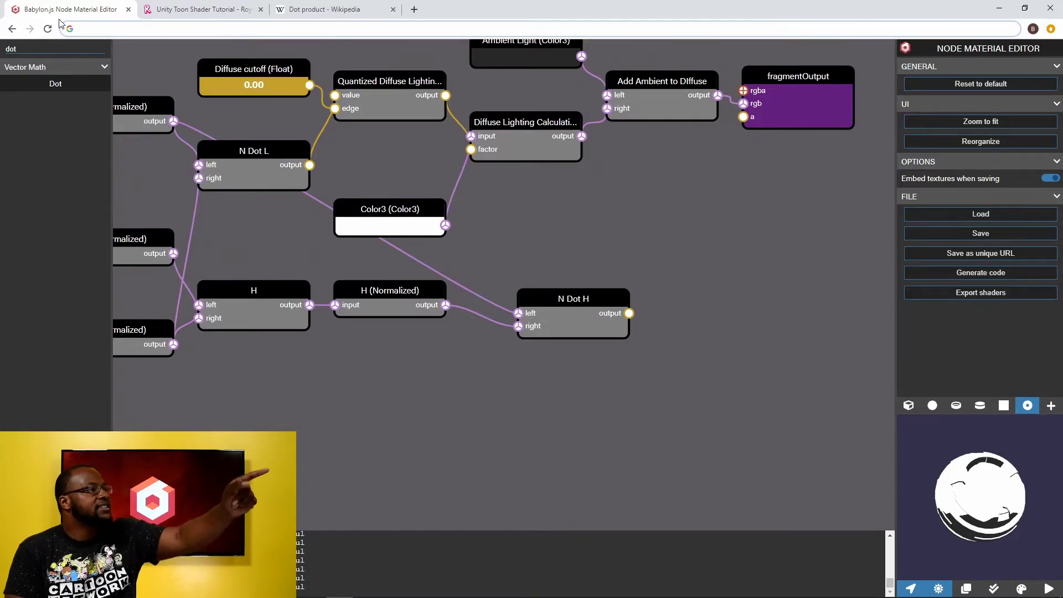
pyautogui.write('n')
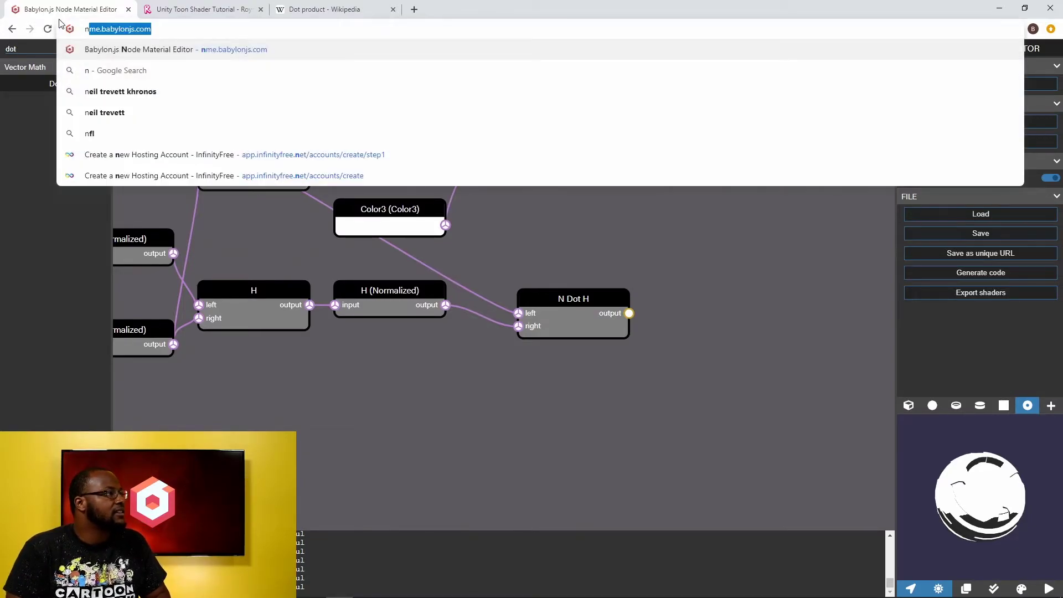
pyautogui.press('BackSpace')
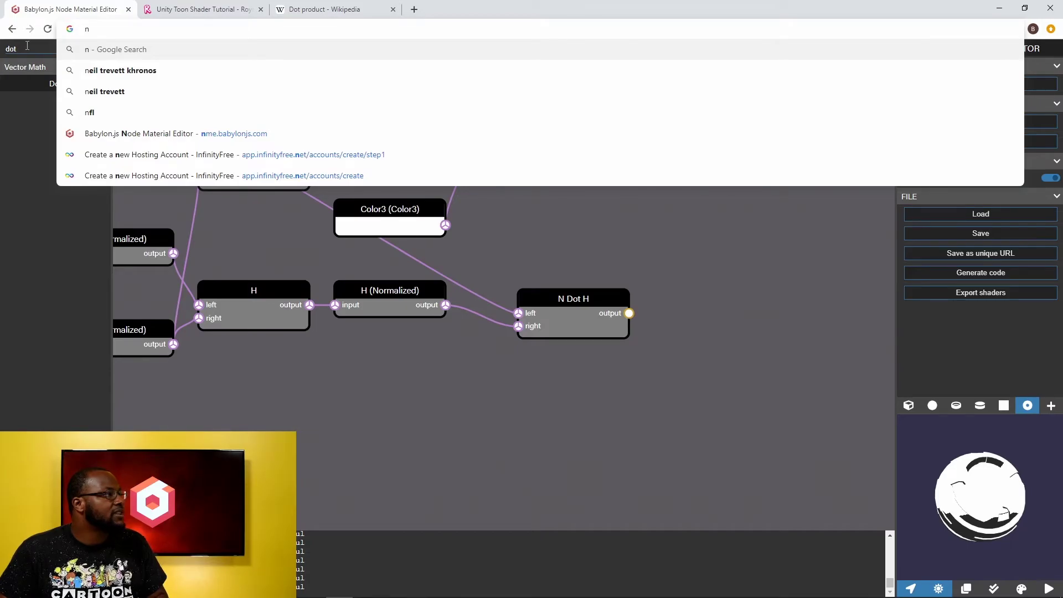
pyautogui.click(27, 45)
pyautogui.press('BackSpace')
pyautogui.press('BackSpace')
pyautogui.press('BackSpace')
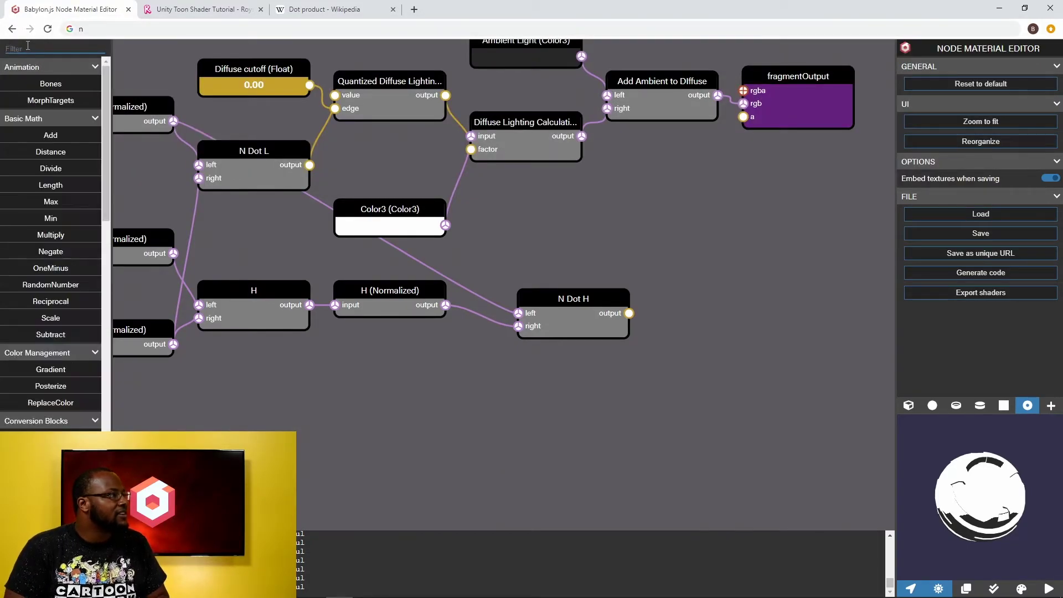
# - Add a Multiply node fed by N Dot H and the quantized diffuse lighting
pyautogui.write('muit')
pyautogui.press('BackSpace')
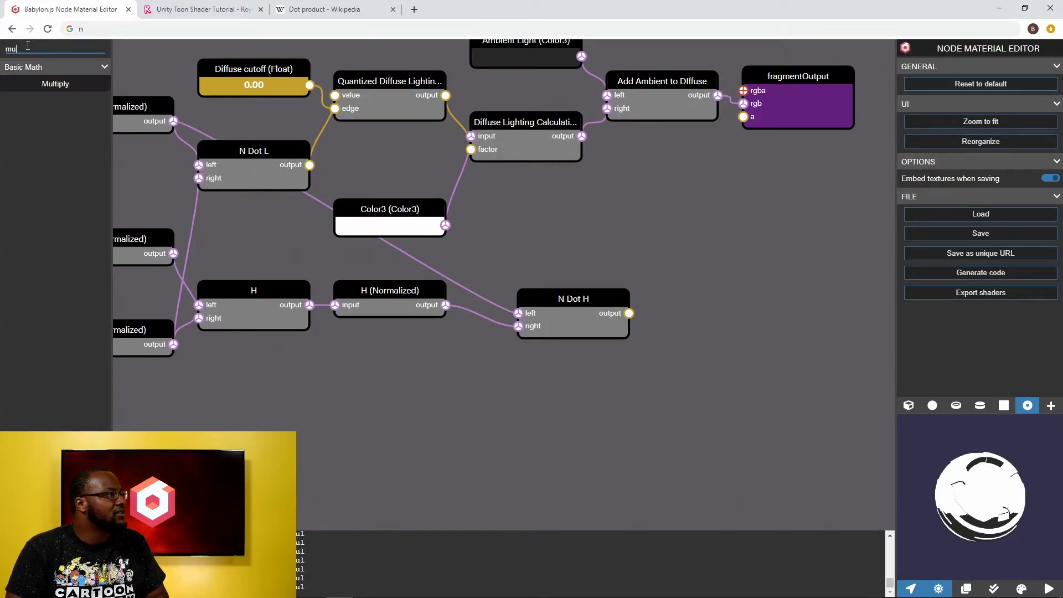
pyautogui.write('lt')
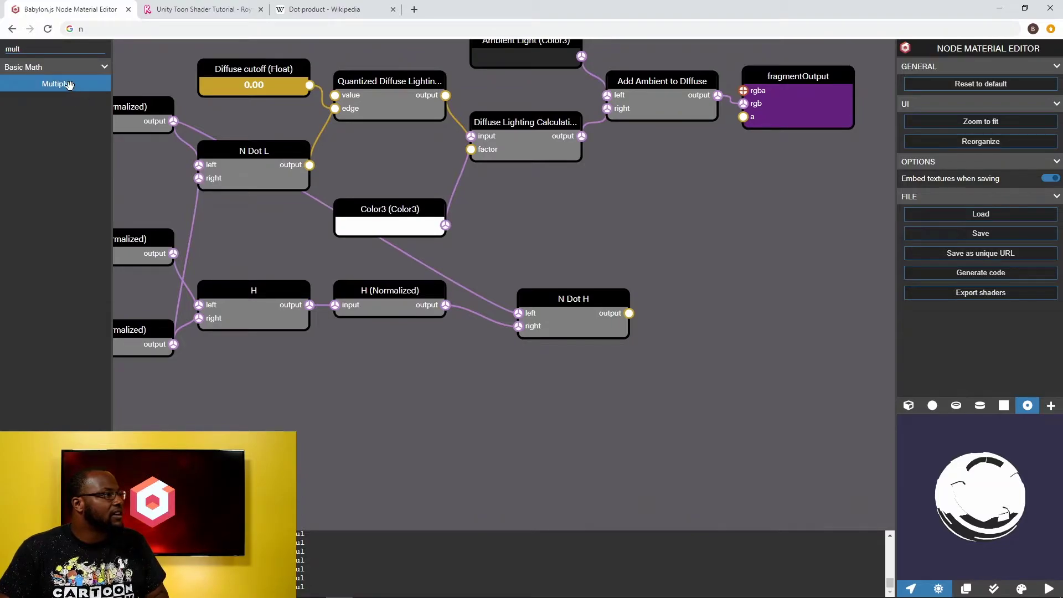
pyautogui.moveTo(69, 83); pyautogui.dragTo(822, 304)
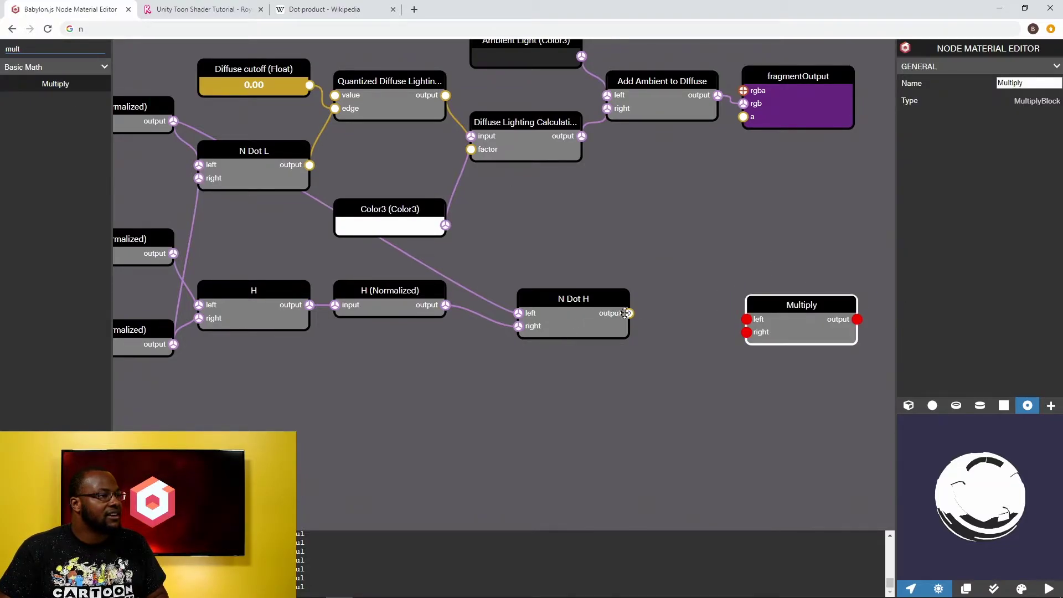
pyautogui.moveTo(628, 311); pyautogui.dragTo(746, 319)
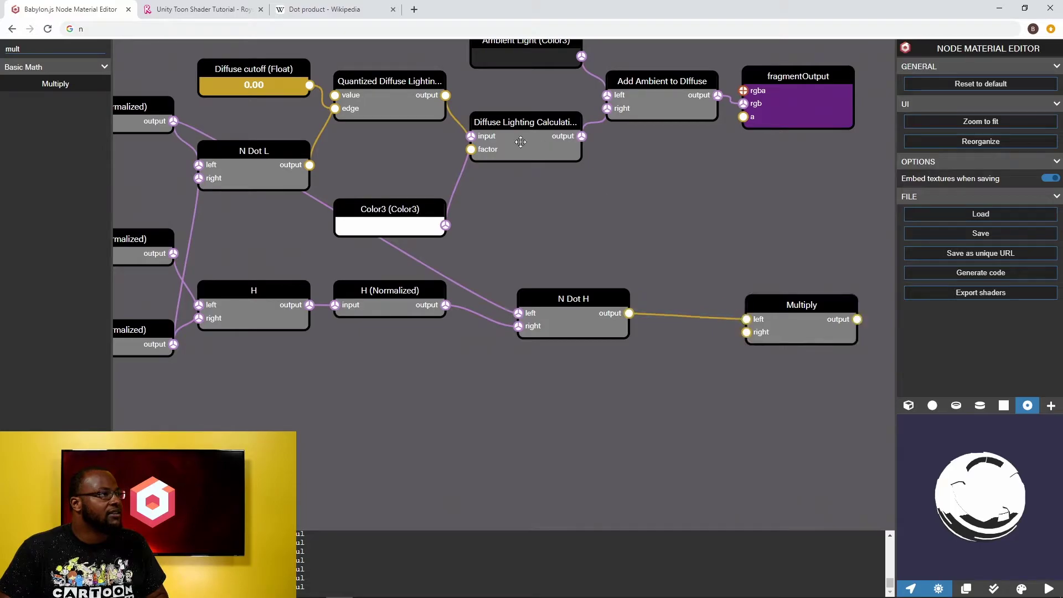
pyautogui.moveTo(446, 96); pyautogui.dragTo(715, 326)
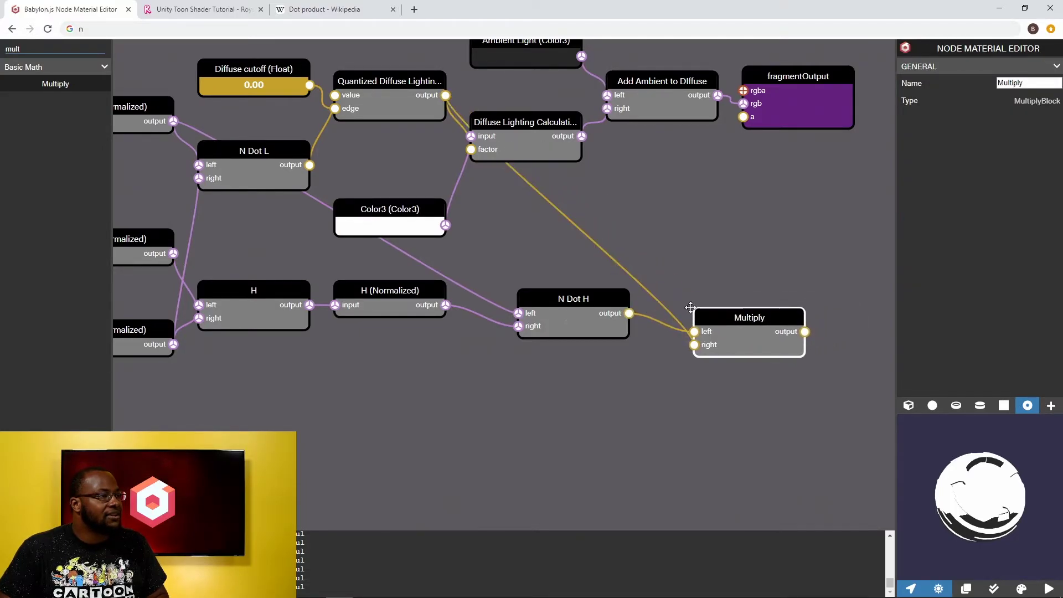
# - Rename the Multiply node 'Specular Factor', nudge it up-left, and clear the block search
pyautogui.moveTo(1039, 82); pyautogui.dragTo(957, 79)
pyautogui.write('Specul')
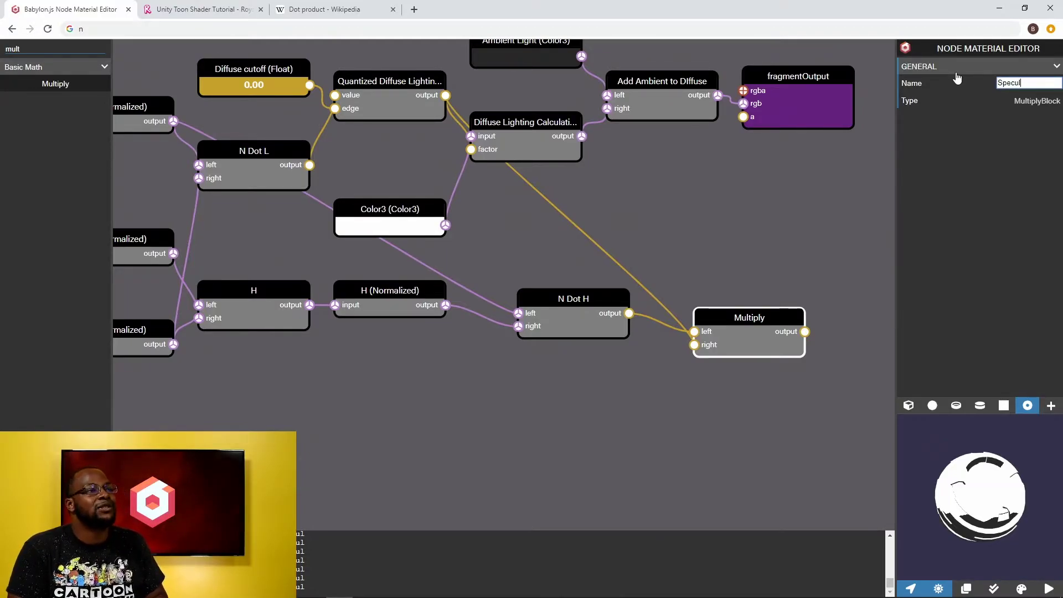
pyautogui.write('ar Factor')
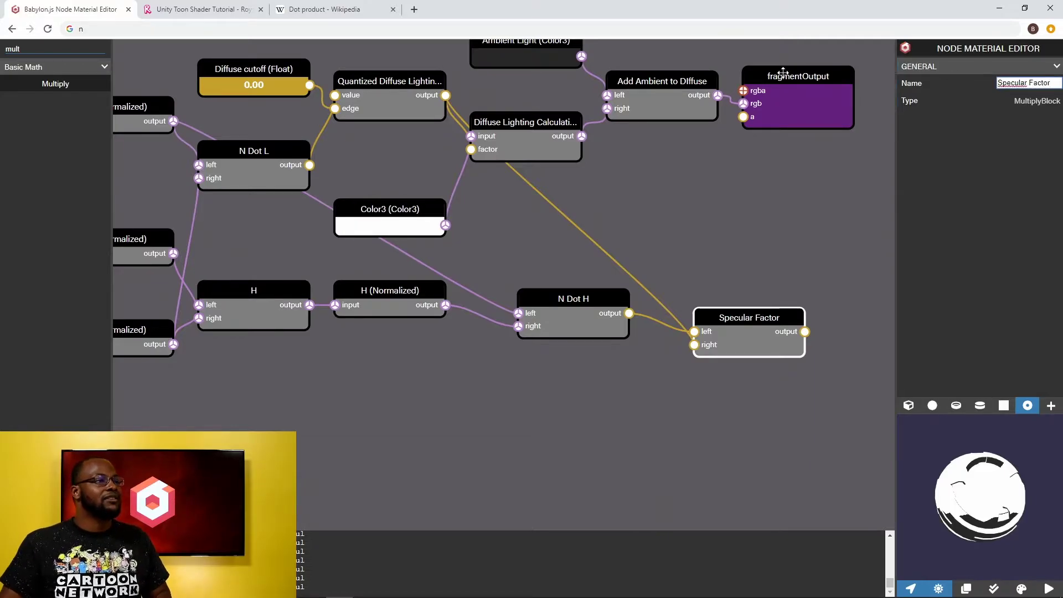
pyautogui.moveTo(709, 325); pyautogui.dragTo(699, 298)
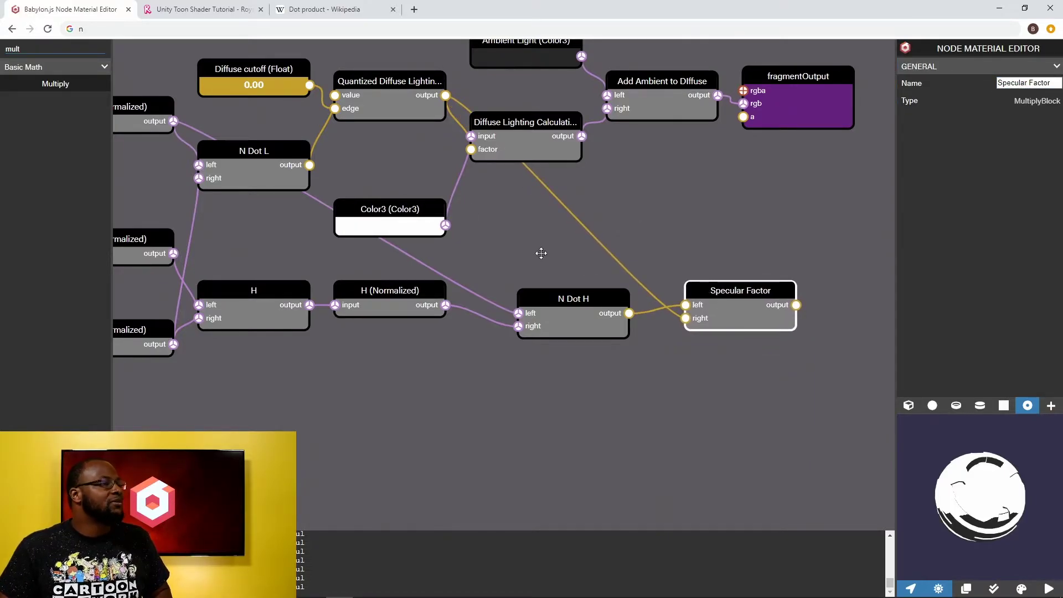
pyautogui.doubleClick(57, 49)
pyautogui.press('BackSpace')
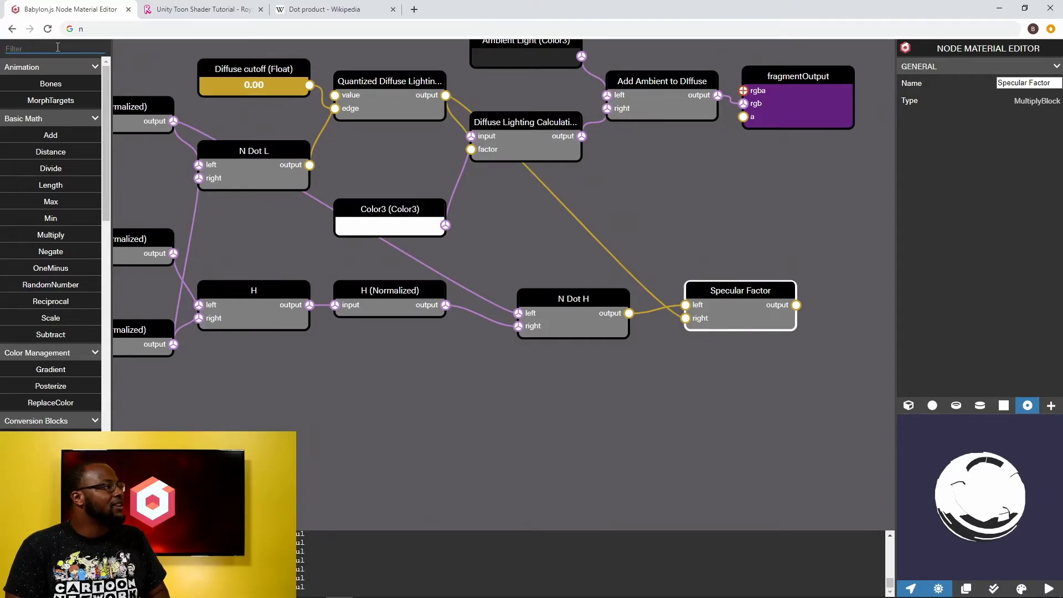
# - Add a Pow node with the Specular Factor output connected to its value input
pyautogui.write('pow')
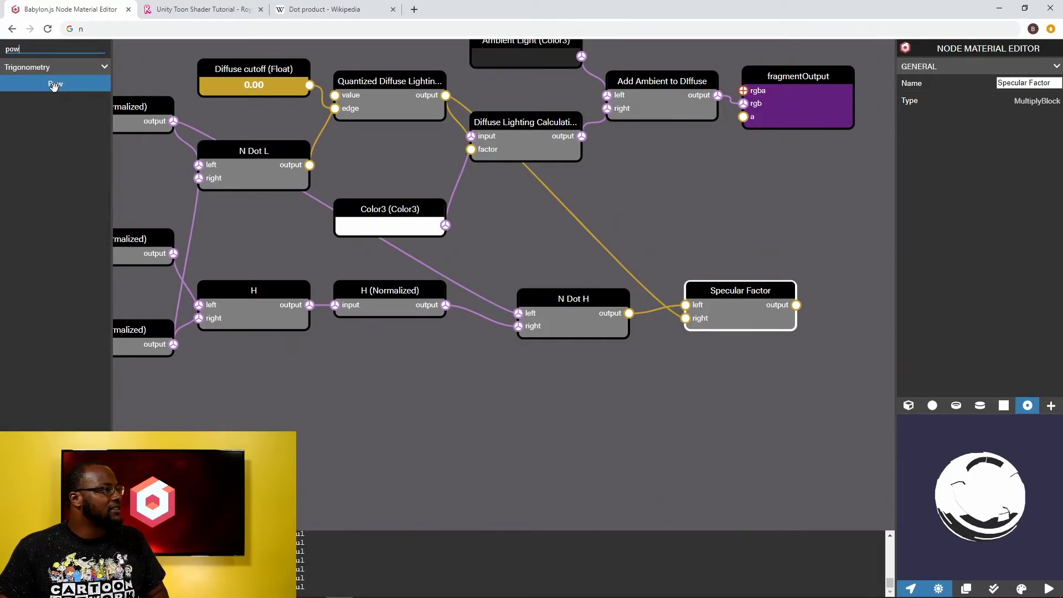
pyautogui.moveTo(54, 84); pyautogui.dragTo(863, 315)
pyautogui.moveTo(837, 253); pyautogui.dragTo(683, 233)
pyautogui.moveTo(641, 284); pyautogui.dragTo(685, 312)
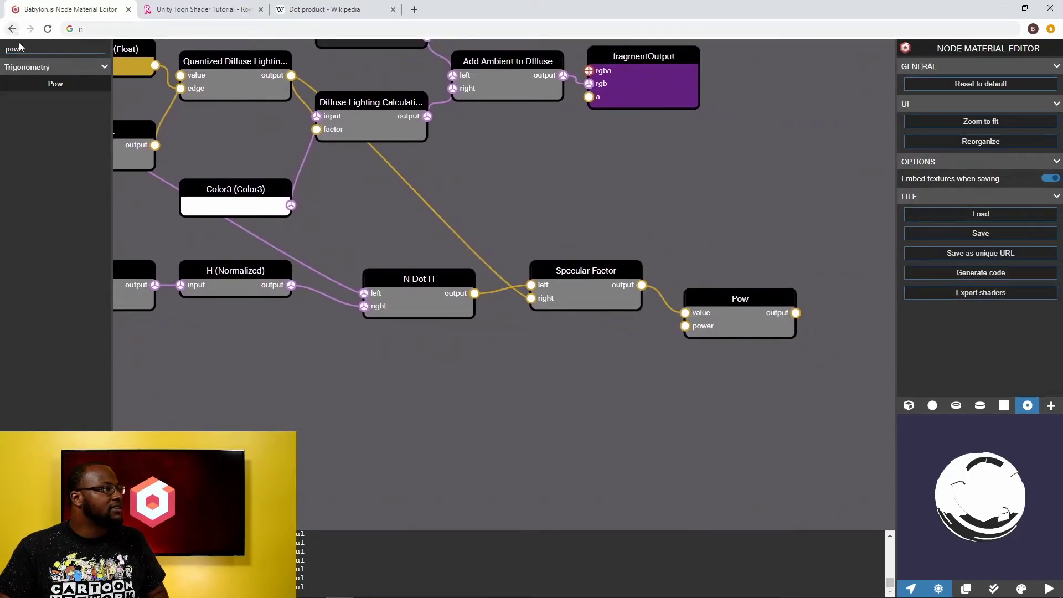
pyautogui.moveTo(19, 47); pyautogui.dragTo(2, 46)
pyautogui.press('BackSpace')
pyautogui.write('Glossi')
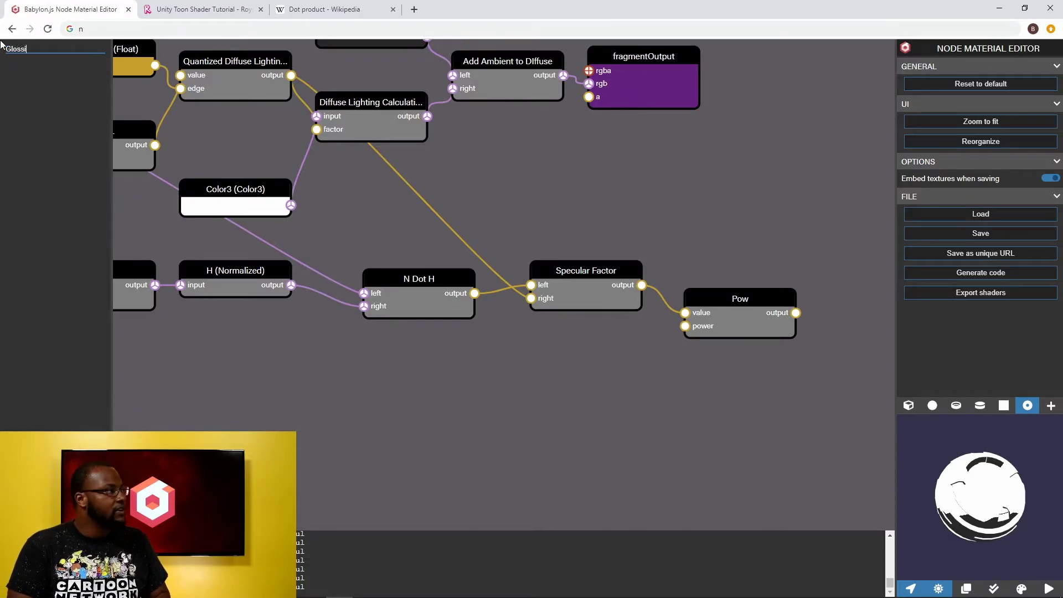
pyautogui.press('BackSpace')
pyautogui.press('BackSpace')
pyautogui.press('BackSpace')
pyautogui.press('BackSpace')
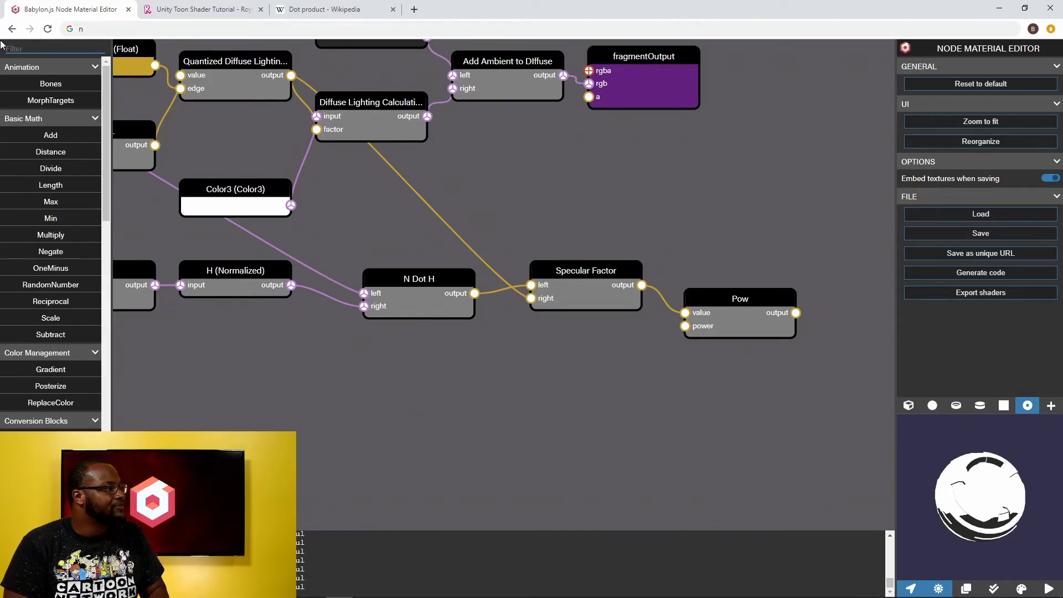
# - Place a Float input below the graph and name it 'Glossiness'
pyautogui.write('fel')
pyautogui.press('BackSpace')
pyautogui.press('BackSpace')
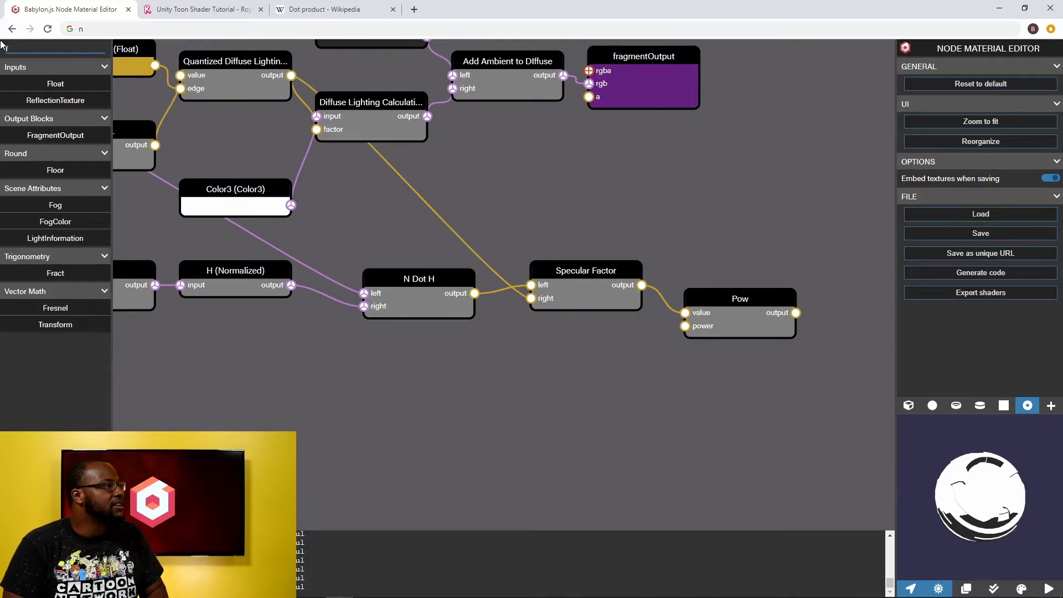
pyautogui.write('loat')
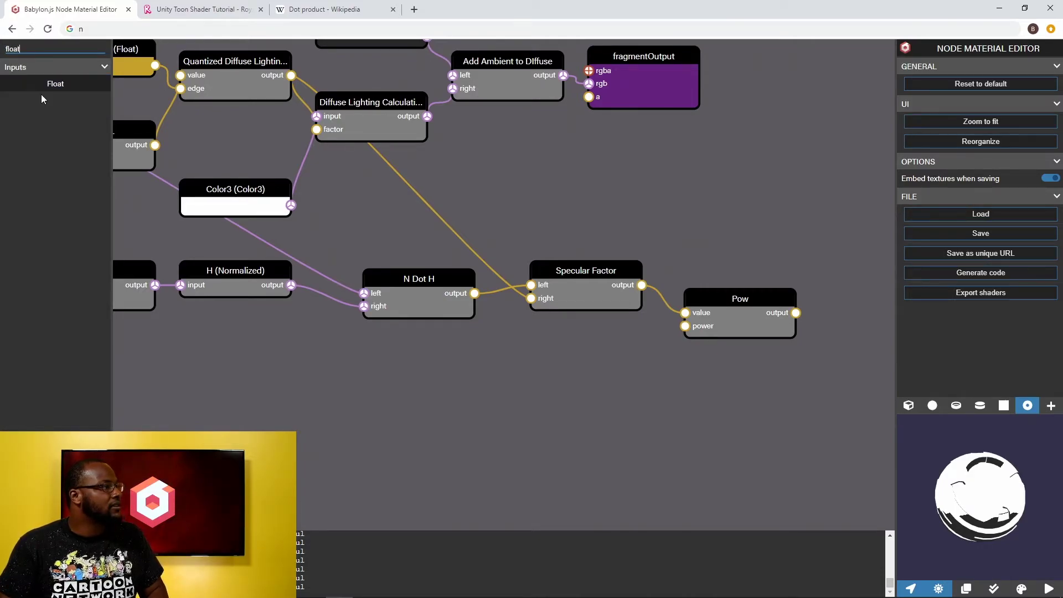
pyautogui.moveTo(39, 84); pyautogui.dragTo(490, 423)
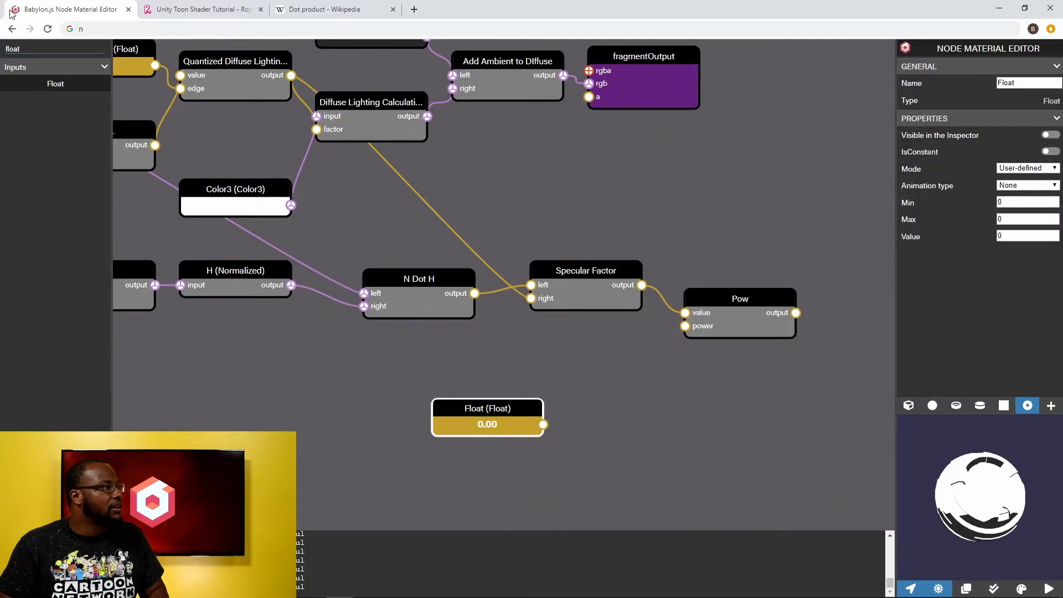
pyautogui.doubleClick(1028, 83)
pyautogui.write('Glossiness')
pyautogui.press('Return')
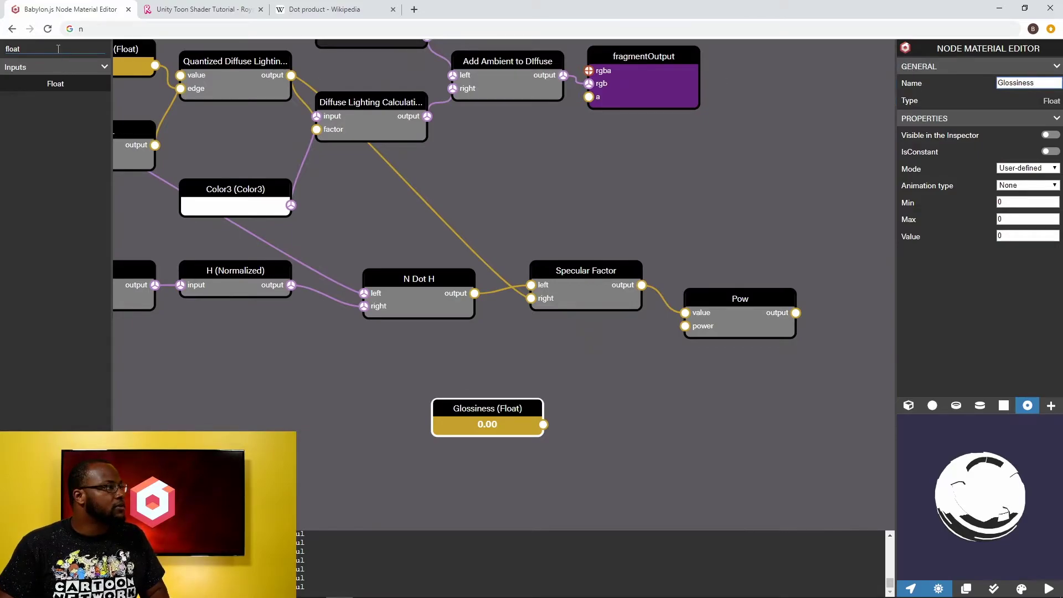
# - Add a Multiply node squaring Glossiness, named 'Glossiness ^2'
pyautogui.moveTo(58, 49); pyautogui.dragTo(2, 45)
pyautogui.write('mult')
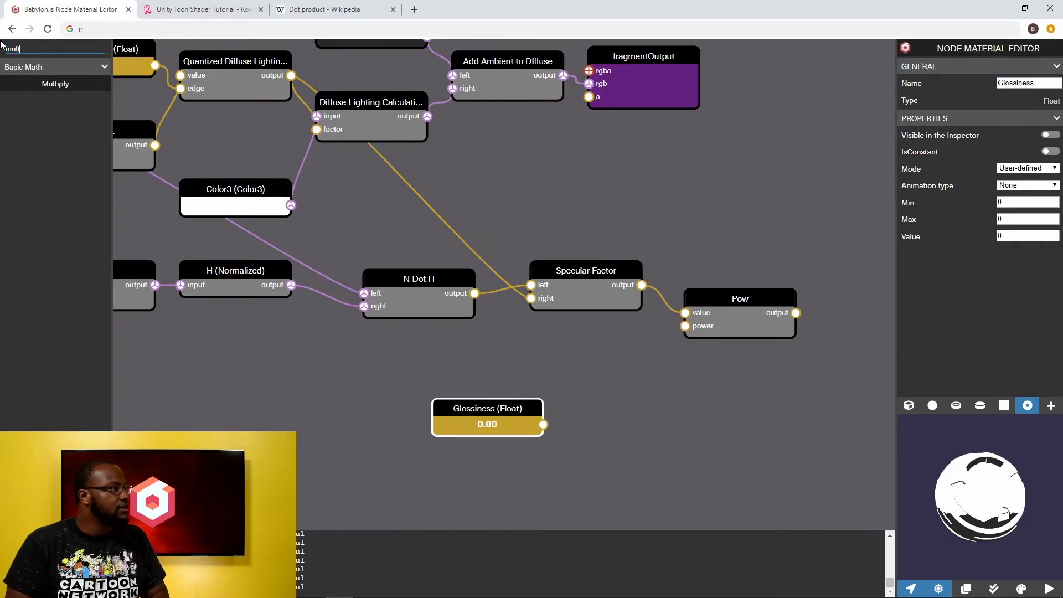
pyautogui.moveTo(21, 76); pyautogui.dragTo(620, 412)
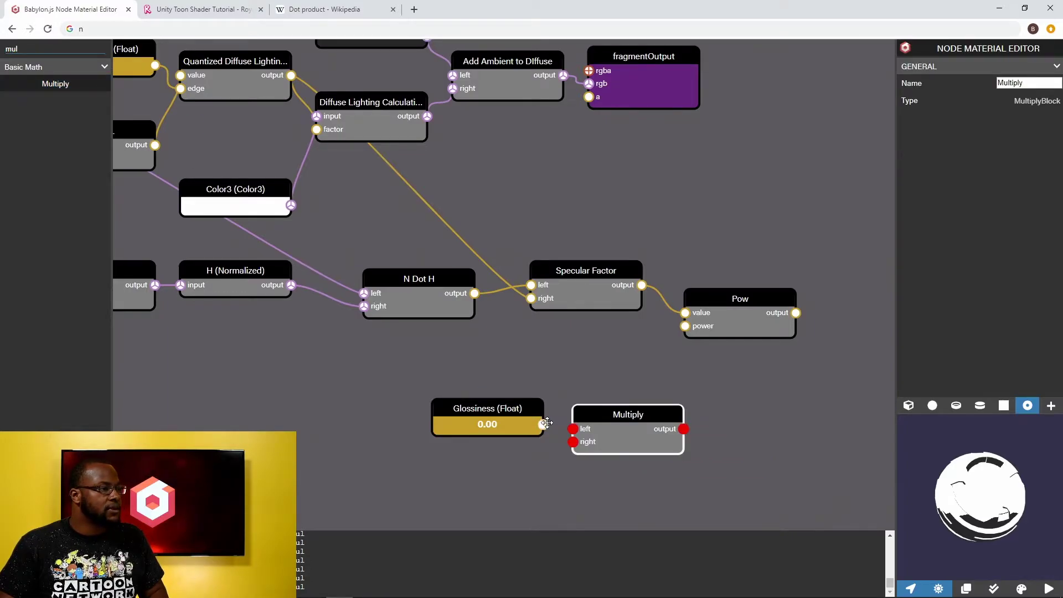
pyautogui.moveTo(542, 424); pyautogui.dragTo(572, 441)
pyautogui.click(616, 415)
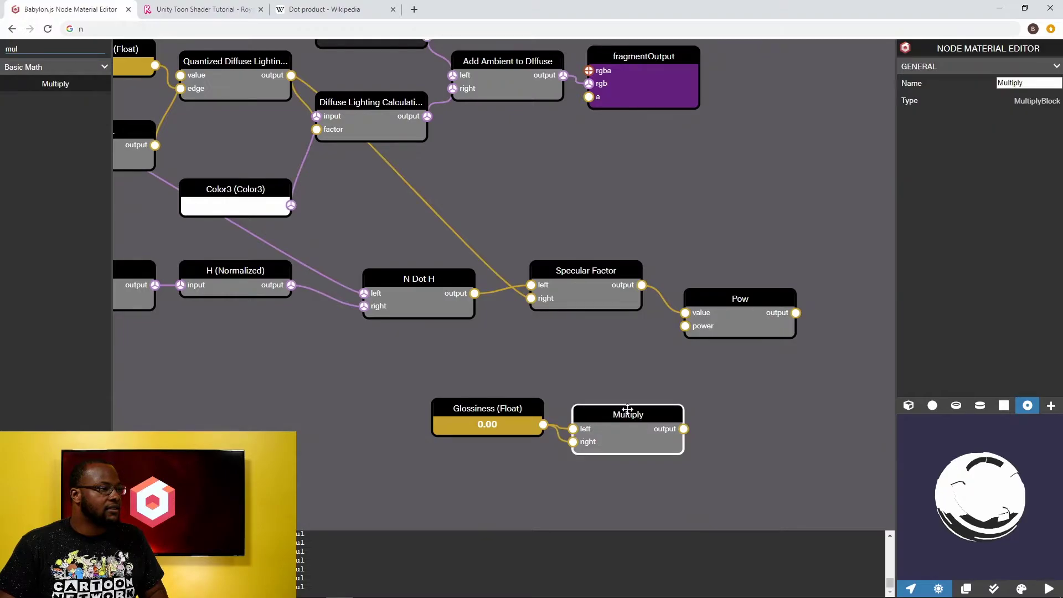
pyautogui.doubleClick(1031, 83)
pyautogui.write('Glossine')
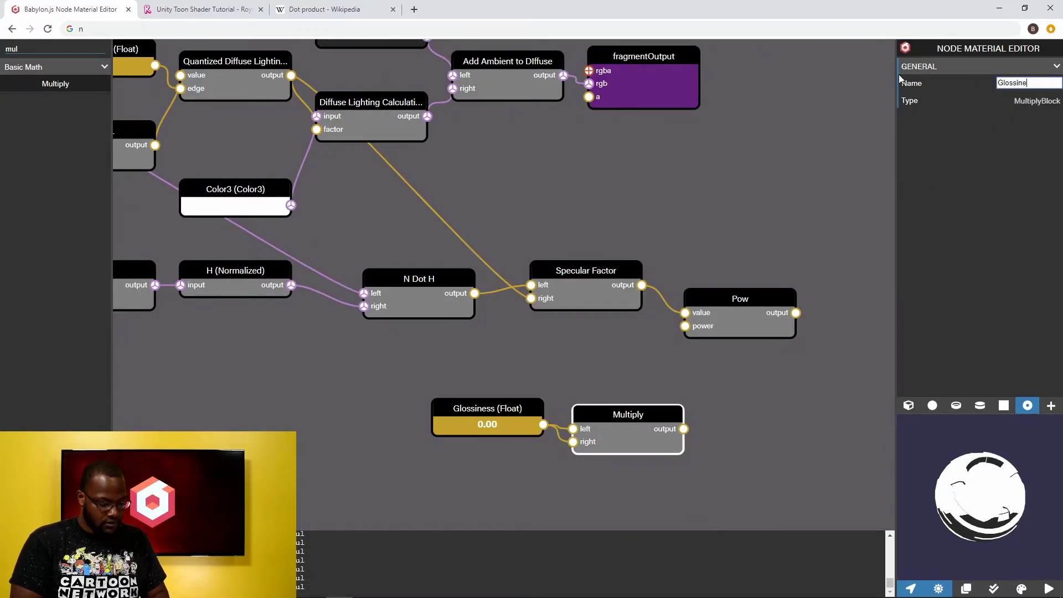
pyautogui.write('ss ^2')
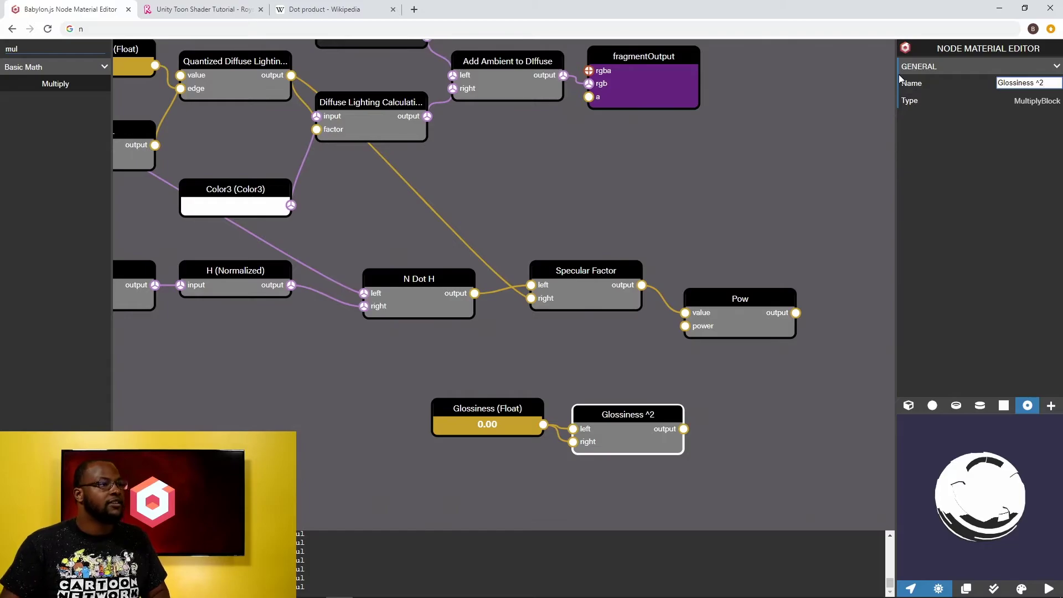
# - Feed Glossiness ^2 into Pow's power, then reposition Pow and fragmentOutput
pyautogui.moveTo(683, 429); pyautogui.dragTo(682, 325)
pyautogui.moveTo(723, 216); pyautogui.dragTo(551, 268)
pyautogui.click(580, 344)
pyautogui.moveTo(580, 343); pyautogui.dragTo(617, 324)
pyautogui.moveTo(638, 270)
pyautogui.mouseDown()
pyautogui.moveTo(775, 283)
pyautogui.moveTo(632, 280)
pyautogui.mouseUp()
pyautogui.moveTo(466, 102); pyautogui.dragTo(872, 148)
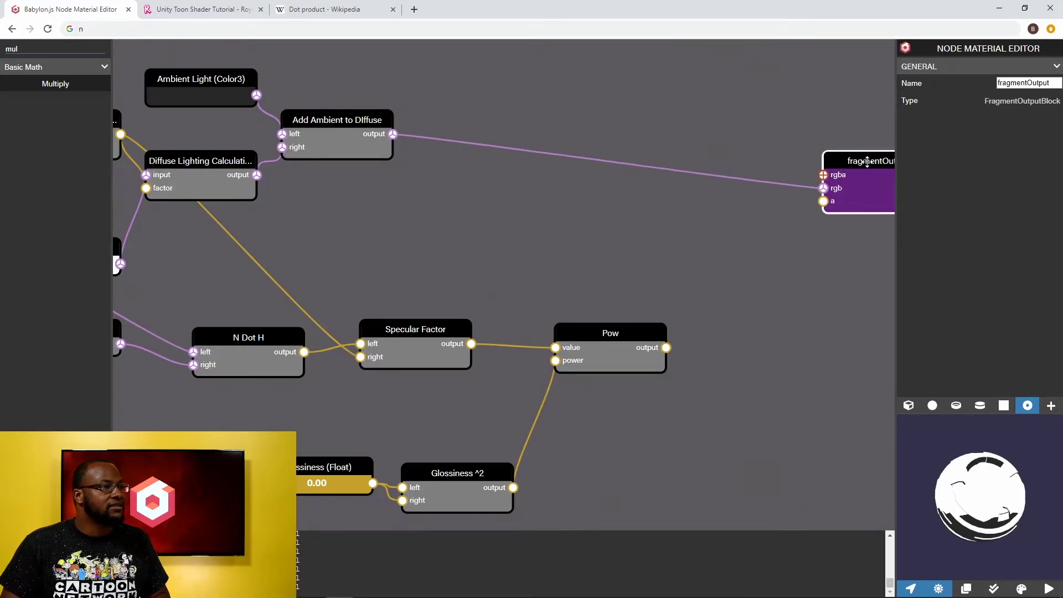
# - Replace a mistakenly added VectorMerger with a ColorMerger node
pyautogui.doubleClick(2, 49)
pyautogui.write('Vecto')
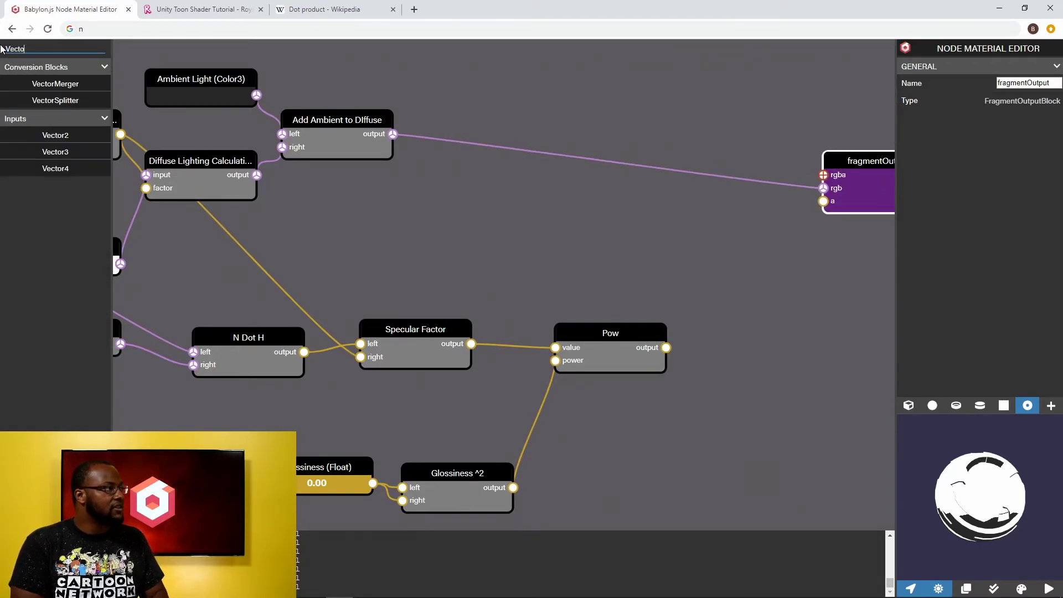
pyautogui.write('r')
pyautogui.moveTo(39, 88); pyautogui.dragTo(753, 261)
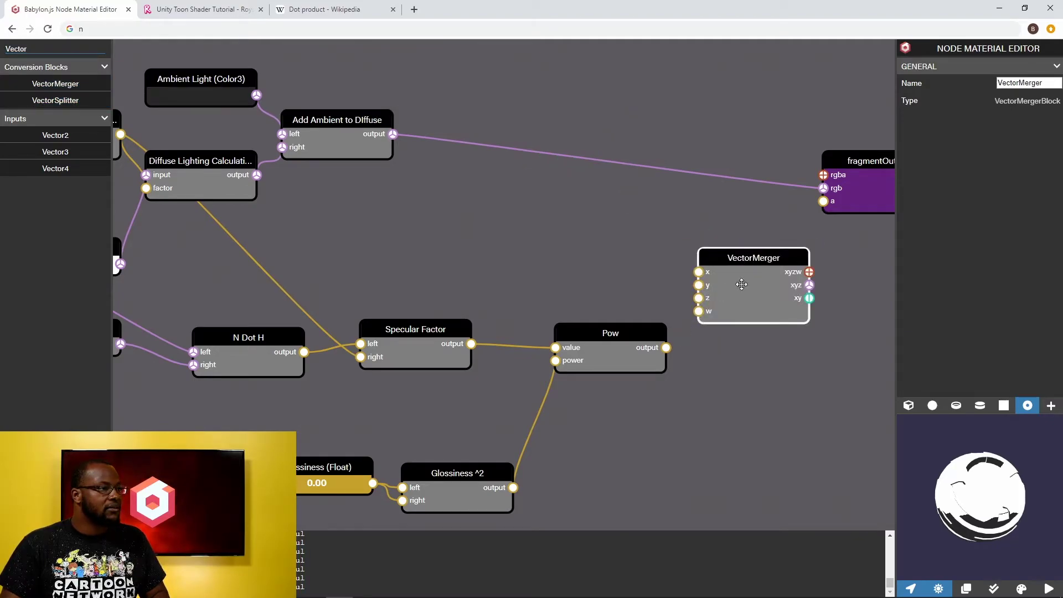
pyautogui.press('Delete')
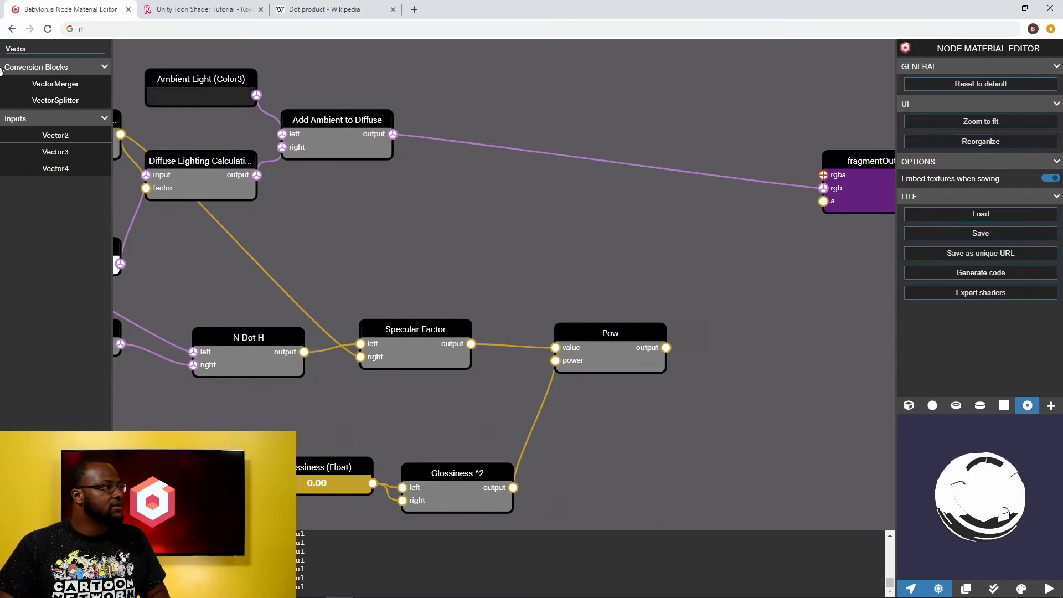
pyautogui.moveTo(32, 49); pyautogui.dragTo(1, 38)
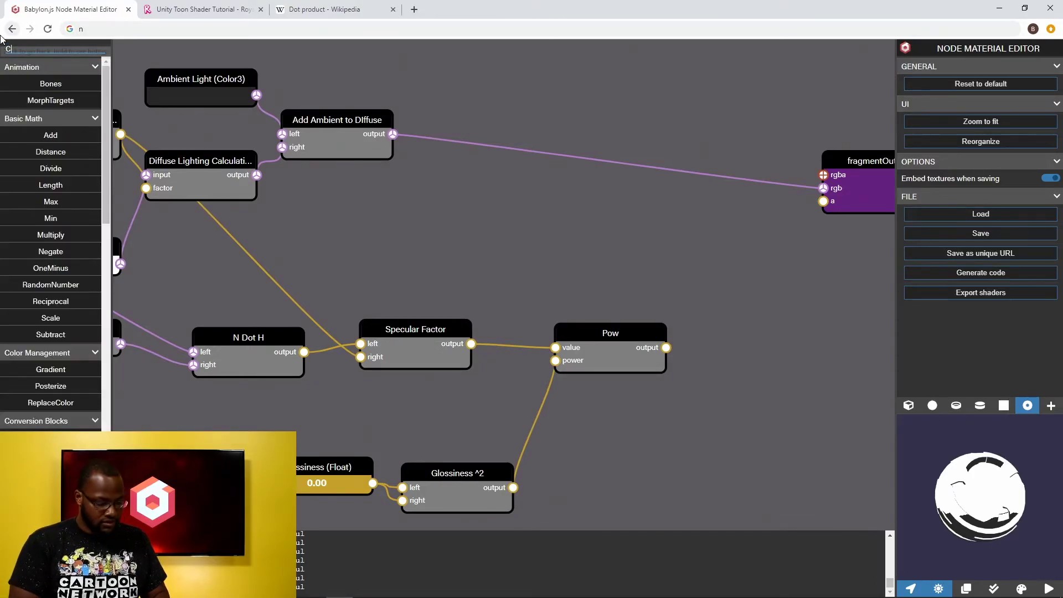
pyautogui.write('olor')
pyautogui.moveTo(55, 119); pyautogui.dragTo(720, 299)
# - Wire Pow's output into ColorMerger r, g, b and ColorMerger rgb into fragmentOutput
pyautogui.moveTo(667, 347); pyautogui.dragTo(712, 290)
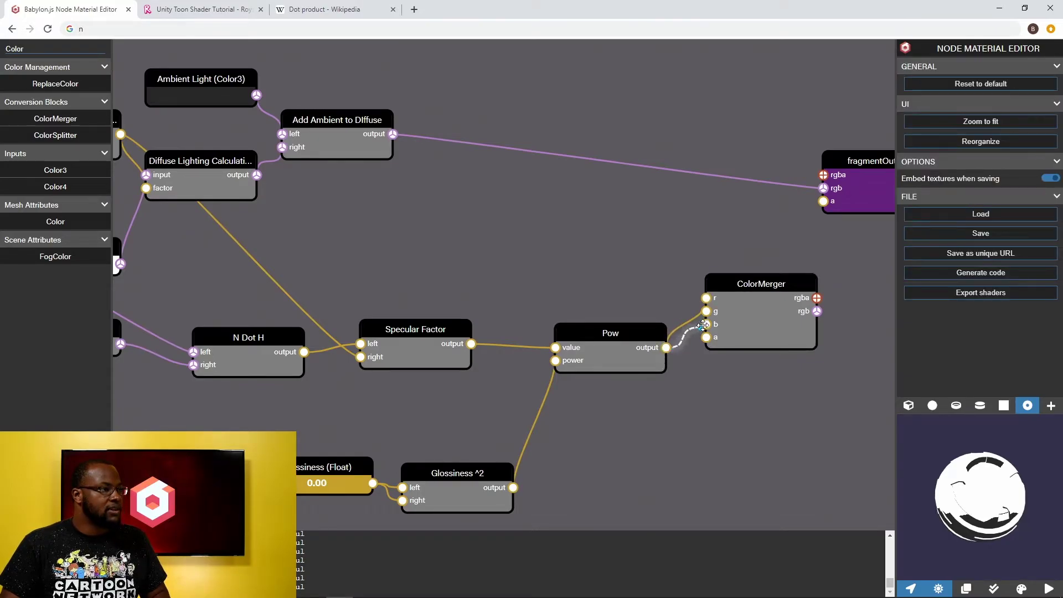
pyautogui.moveTo(703, 325)
pyautogui.mouseDown()
pyautogui.moveTo(708, 312)
pyautogui.moveTo(707, 324)
pyautogui.mouseUp()
pyautogui.click(672, 347)
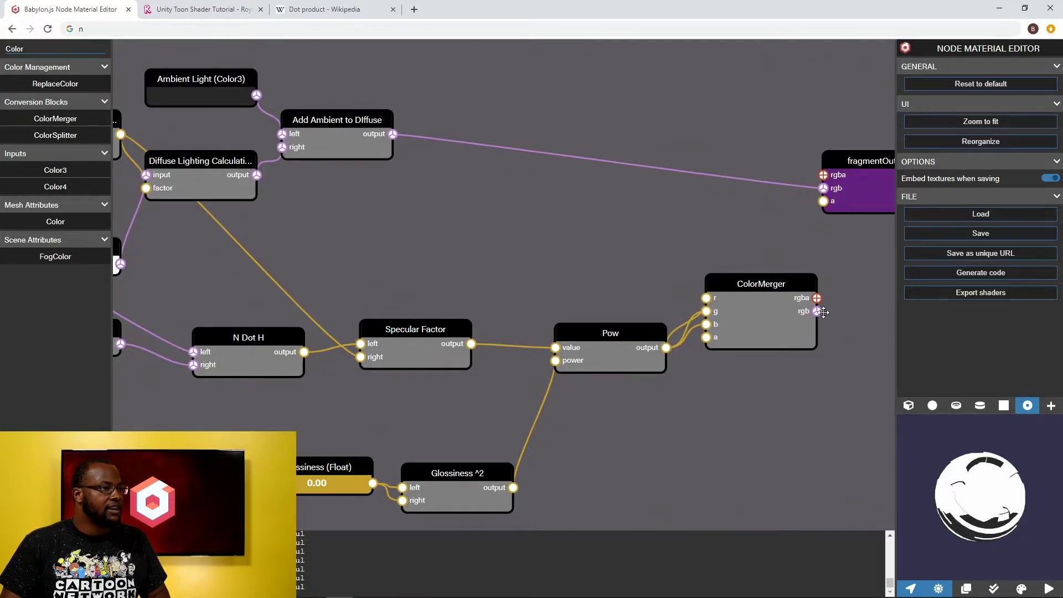
pyautogui.moveTo(824, 199); pyautogui.dragTo(824, 200)
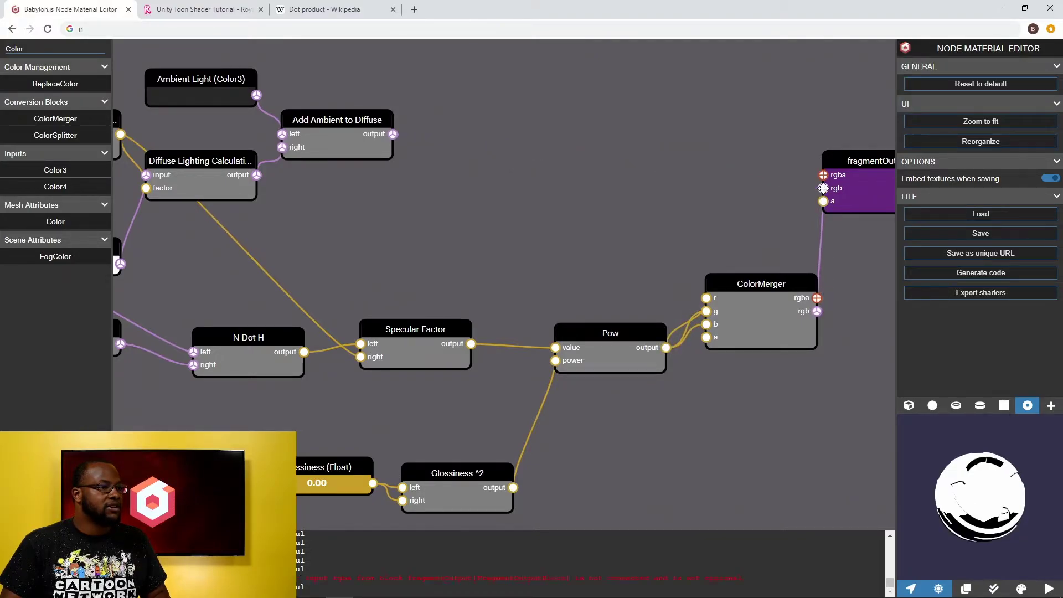
pyautogui.moveTo(982, 503)
pyautogui.mouseDown()
pyautogui.moveTo(1042, 533)
pyautogui.moveTo(991, 517)
pyautogui.moveTo(975, 474)
pyautogui.moveTo(875, 466)
pyautogui.moveTo(801, 426)
pyautogui.moveTo(798, 332)
pyautogui.moveTo(882, 366)
pyautogui.moveTo(1010, 537)
pyautogui.moveTo(992, 562)
pyautogui.moveTo(949, 466)
pyautogui.moveTo(676, 312)
pyautogui.mouseUp()
pyautogui.moveTo(564, 235); pyautogui.dragTo(722, 250)
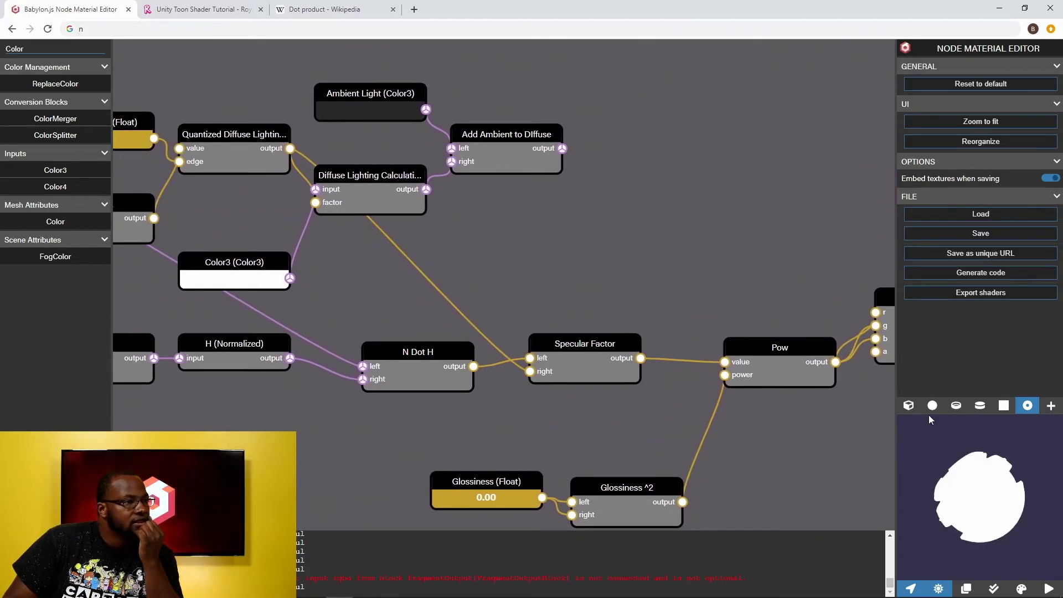
# - Inspect the current shading on the sphere and cube preview meshes
pyautogui.click(933, 406)
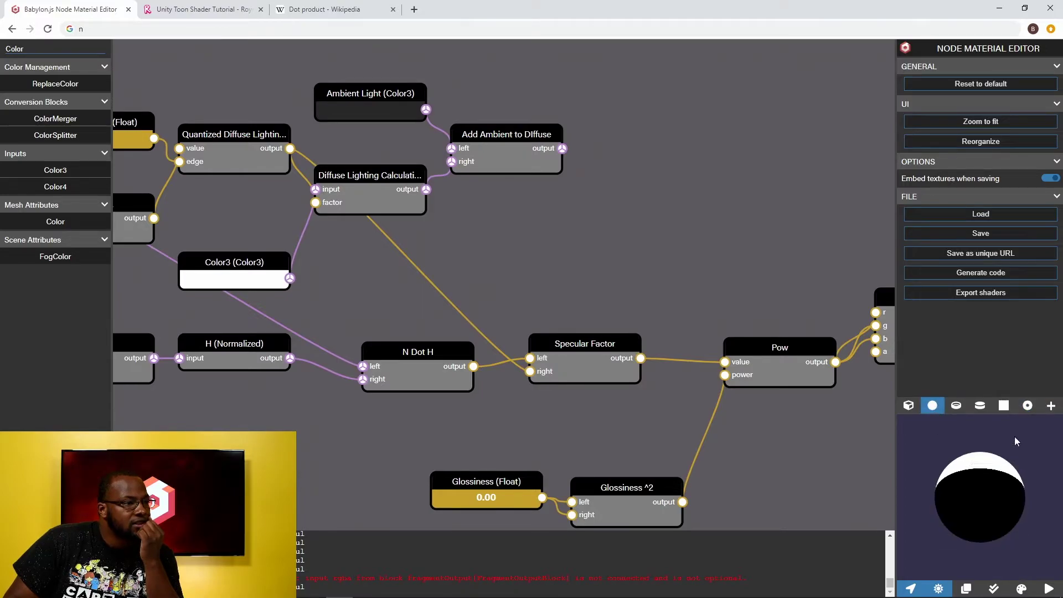
pyautogui.moveTo(1016, 440)
pyautogui.mouseDown()
pyautogui.moveTo(990, 521)
pyautogui.moveTo(1049, 482)
pyautogui.mouseUp()
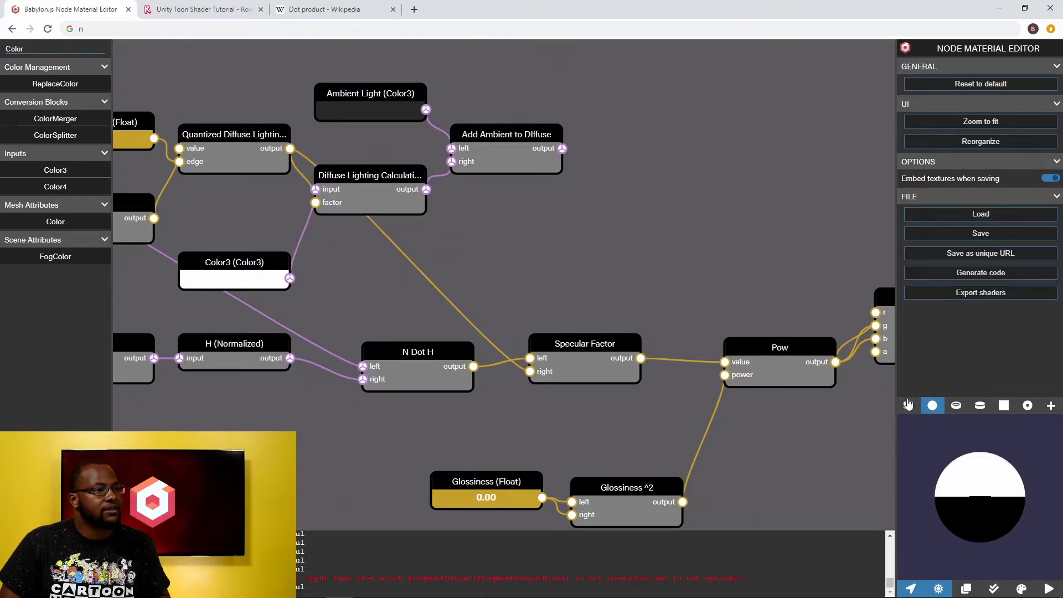
pyautogui.click(908, 406)
pyautogui.moveTo(935, 465); pyautogui.dragTo(946, 491)
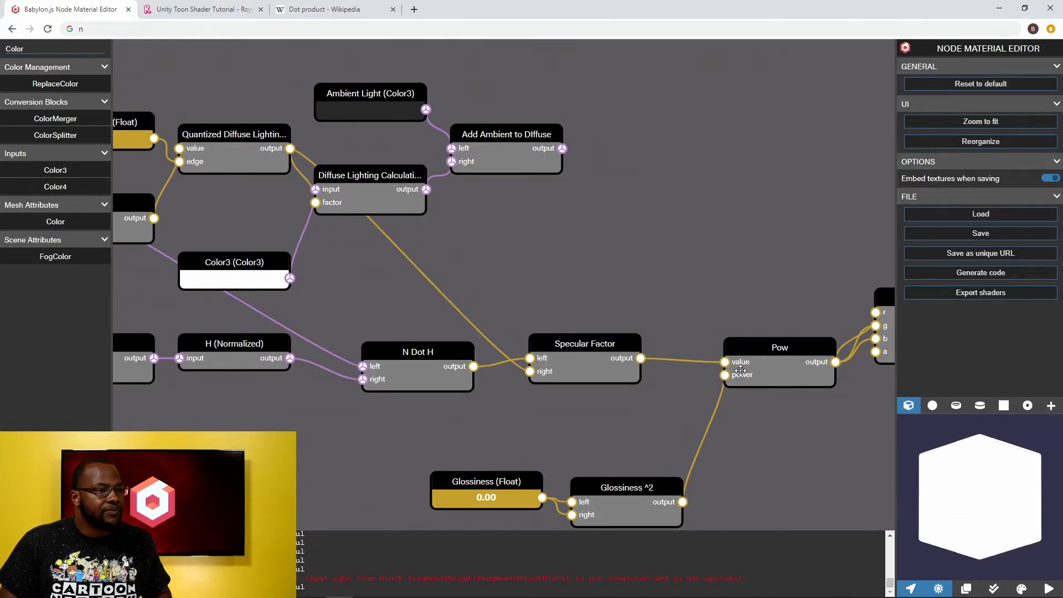
pyautogui.moveTo(680, 283); pyautogui.dragTo(360, 237)
# - Set the Glossiness float's value to 1
pyautogui.click(332, 453)
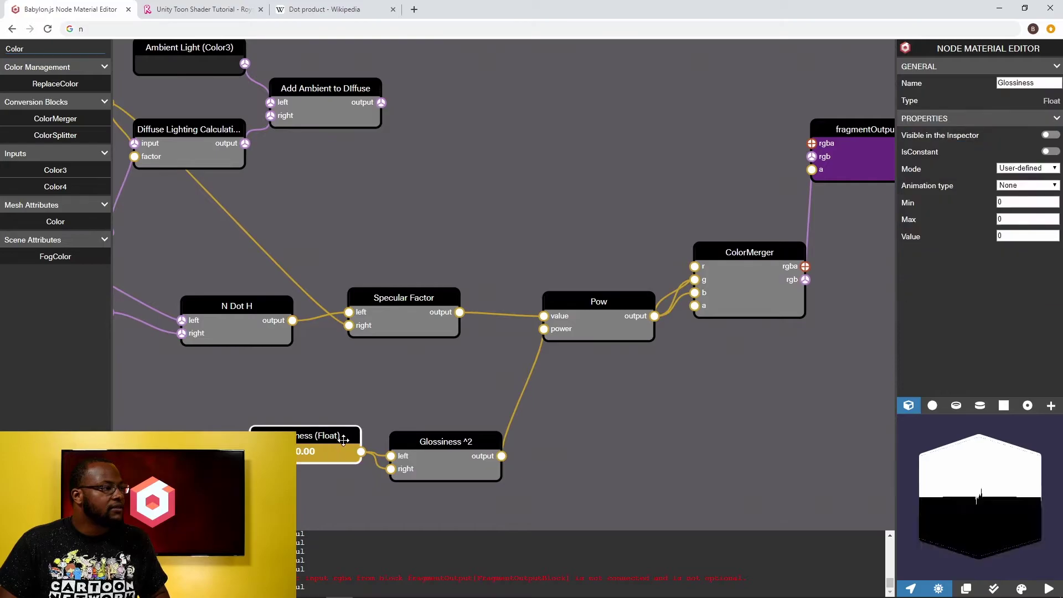
pyautogui.click(515, 274)
pyautogui.moveTo(515, 274); pyautogui.dragTo(455, 277)
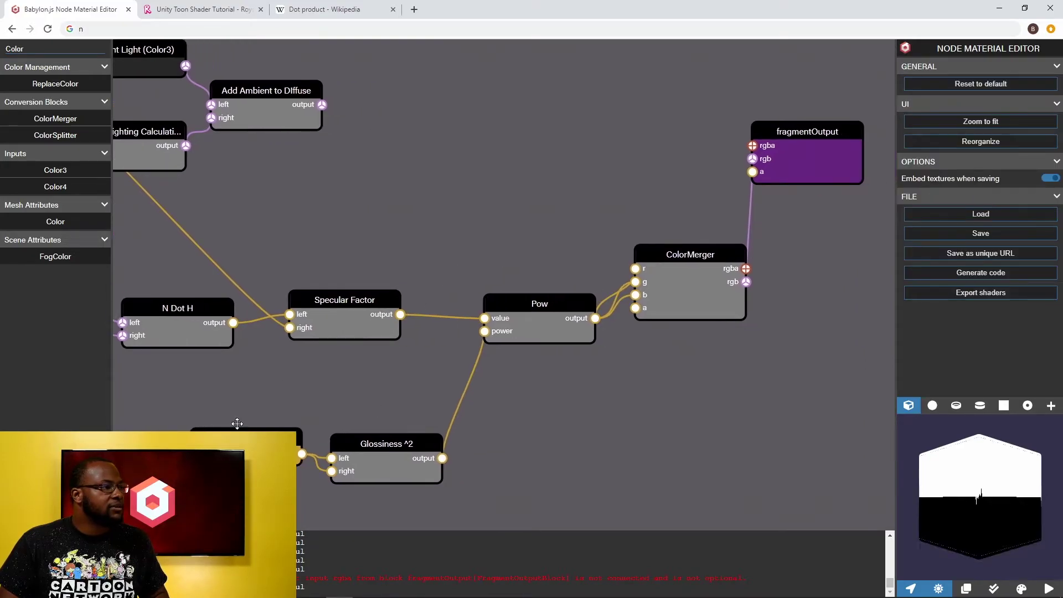
pyautogui.moveTo(277, 373); pyautogui.dragTo(520, 367)
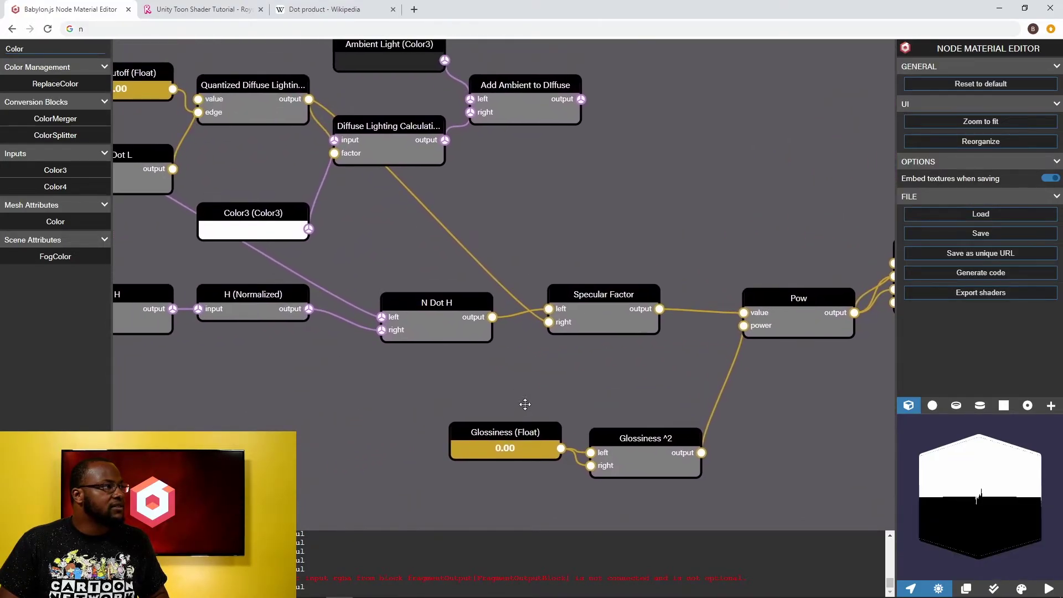
pyautogui.click(540, 458)
pyautogui.click(1027, 237)
pyautogui.press('BackSpace')
pyautogui.write('1')
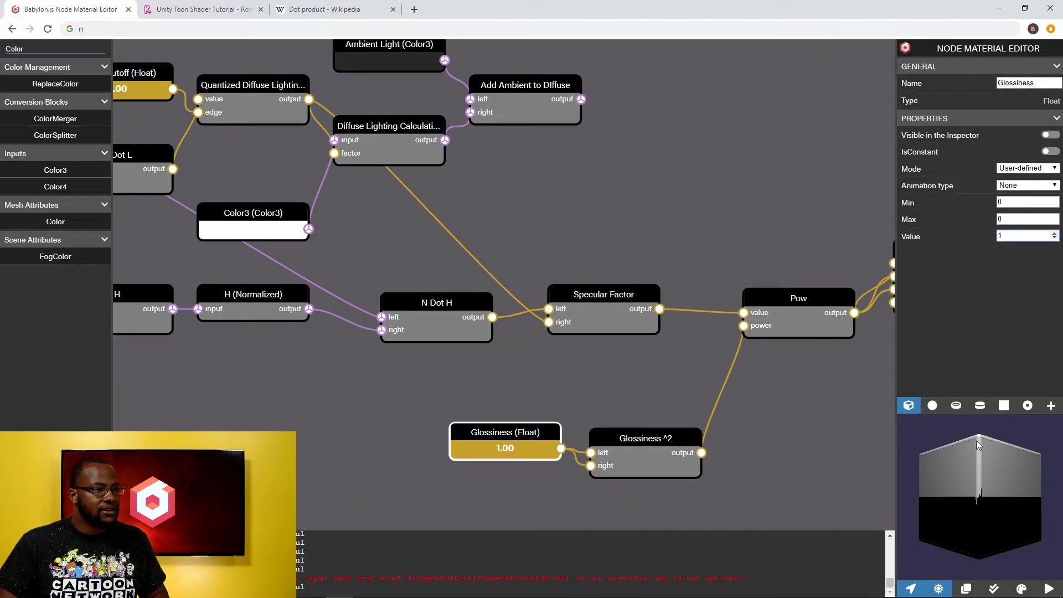
# - Examine the resulting specular highlight on the cube and sphere previews
pyautogui.moveTo(977, 443)
pyautogui.mouseDown()
pyautogui.moveTo(986, 499)
pyautogui.moveTo(947, 467)
pyautogui.moveTo(914, 471)
pyautogui.moveTo(919, 505)
pyautogui.moveTo(968, 517)
pyautogui.moveTo(983, 462)
pyautogui.moveTo(989, 549)
pyautogui.moveTo(998, 450)
pyautogui.moveTo(981, 537)
pyautogui.moveTo(985, 596)
pyautogui.moveTo(992, 461)
pyautogui.moveTo(1002, 503)
pyautogui.moveTo(992, 505)
pyautogui.mouseUp()
pyautogui.click(932, 405)
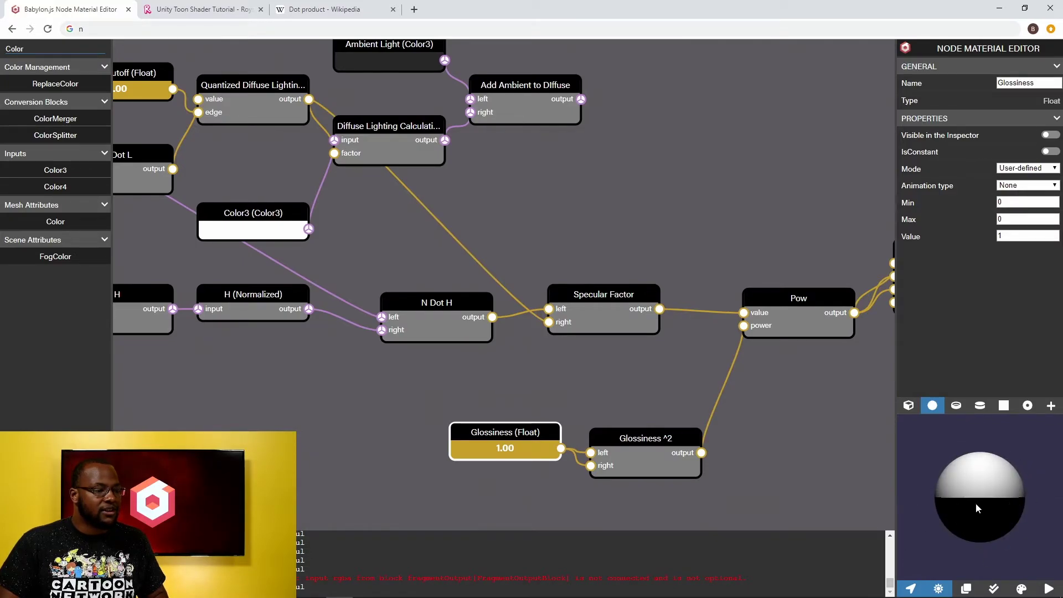
pyautogui.click(221, 83)
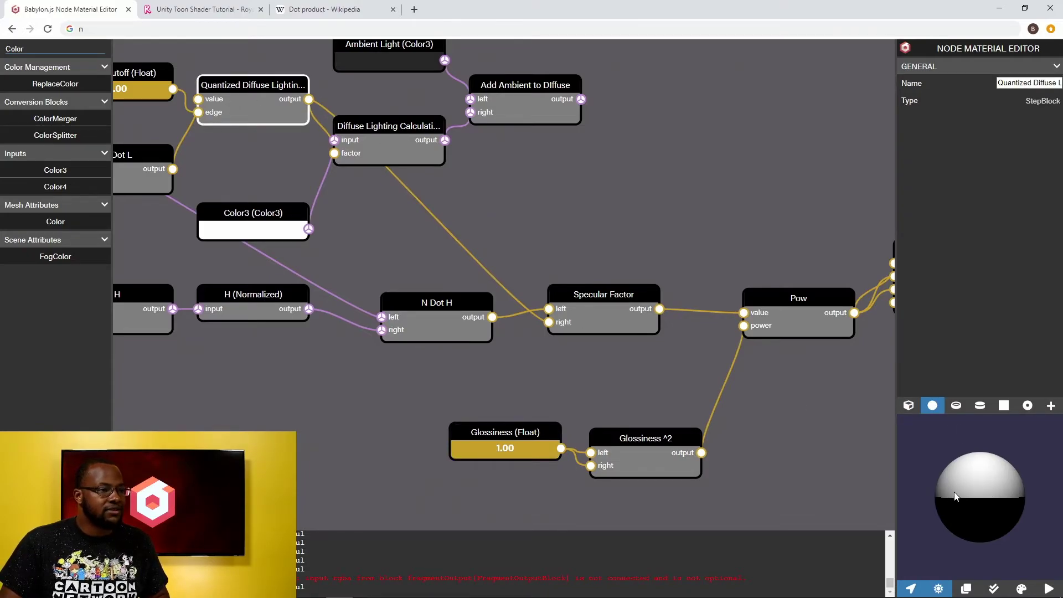
pyautogui.moveTo(954, 493); pyautogui.dragTo(973, 406)
pyautogui.moveTo(971, 497); pyautogui.dragTo(969, 532)
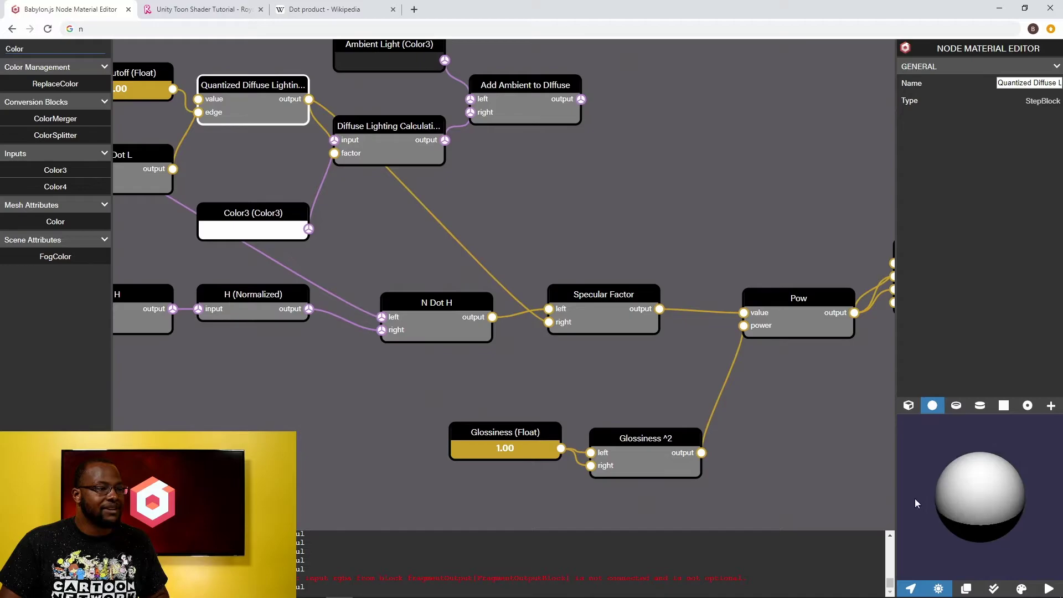
pyautogui.moveTo(641, 360); pyautogui.dragTo(439, 347)
pyautogui.moveTo(434, 398); pyautogui.dragTo(442, 366)
pyautogui.moveTo(683, 327); pyautogui.dragTo(651, 336)
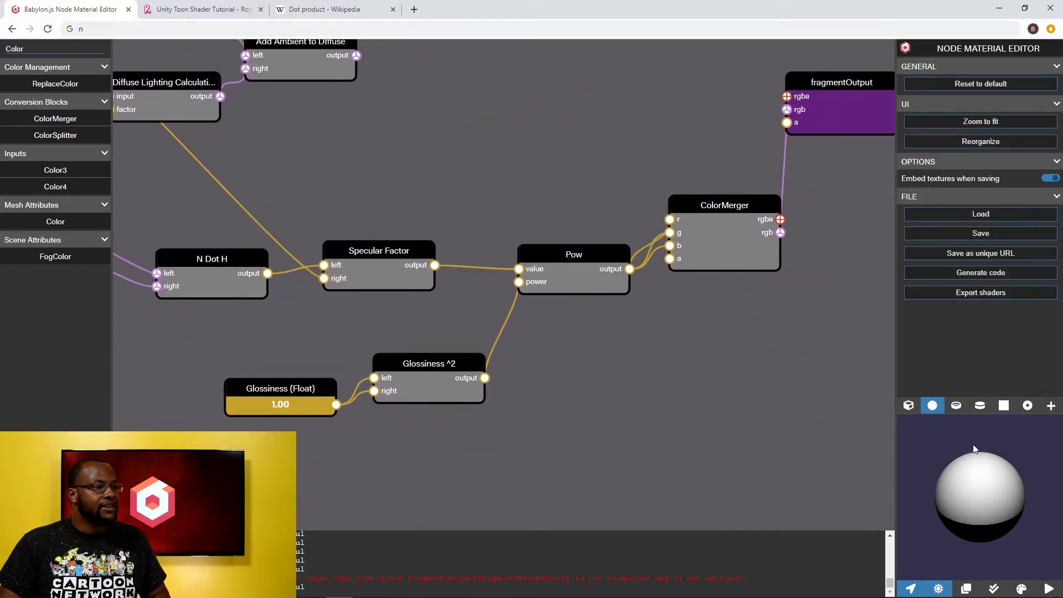
pyautogui.moveTo(1006, 501); pyautogui.dragTo(1009, 512)
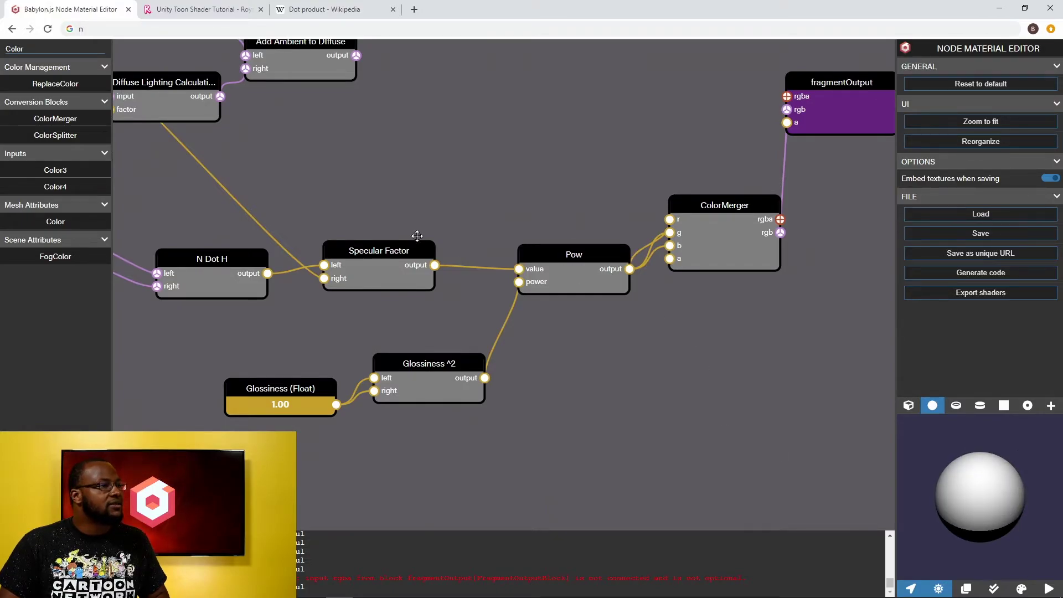
pyautogui.moveTo(982, 482); pyautogui.dragTo(947, 439)
# - On the torus preview, raise Glossiness through 2 and 3 to 4
pyautogui.click(955, 405)
pyautogui.click(340, 384)
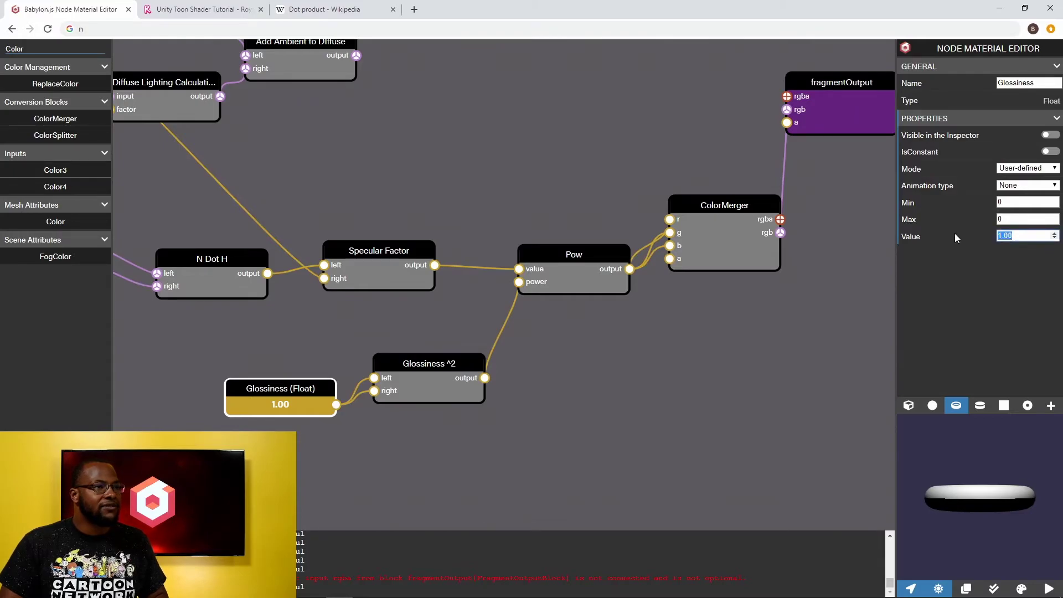
pyautogui.write('2')
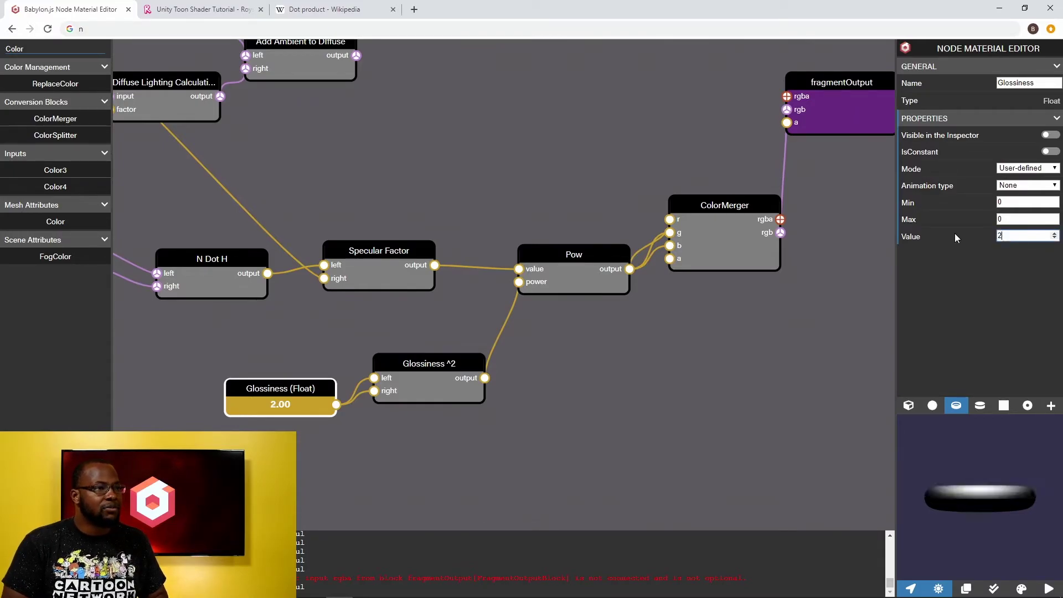
pyautogui.moveTo(981, 464); pyautogui.dragTo(1027, 523)
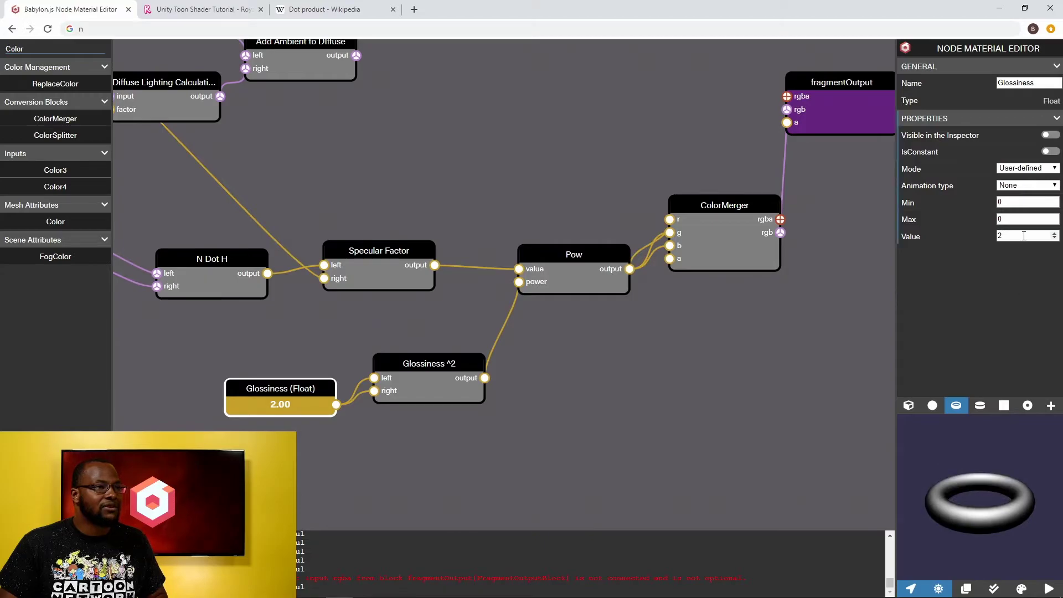
pyautogui.write('3')
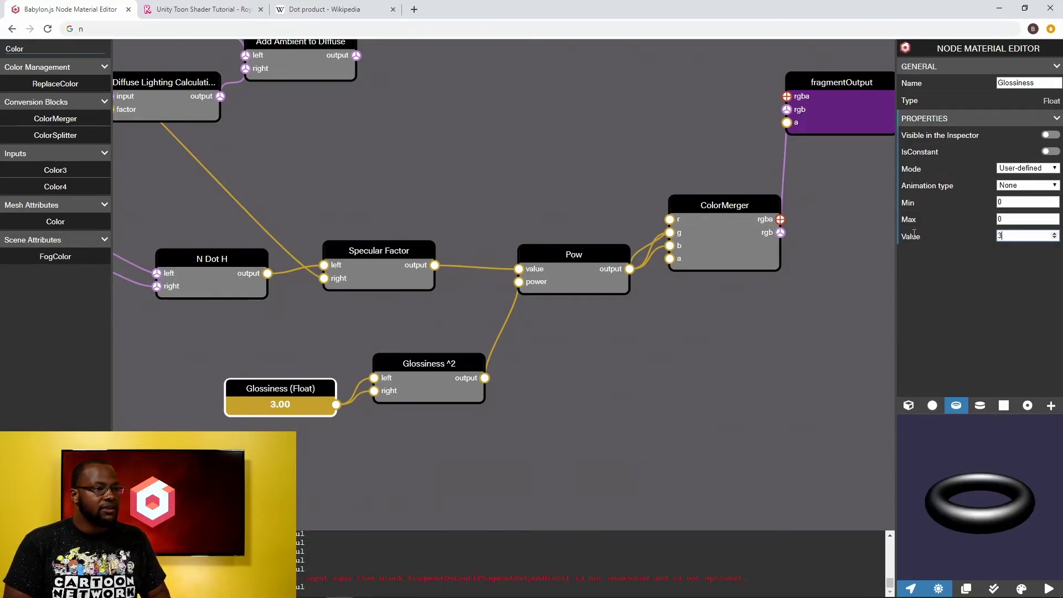
pyautogui.press('Up')
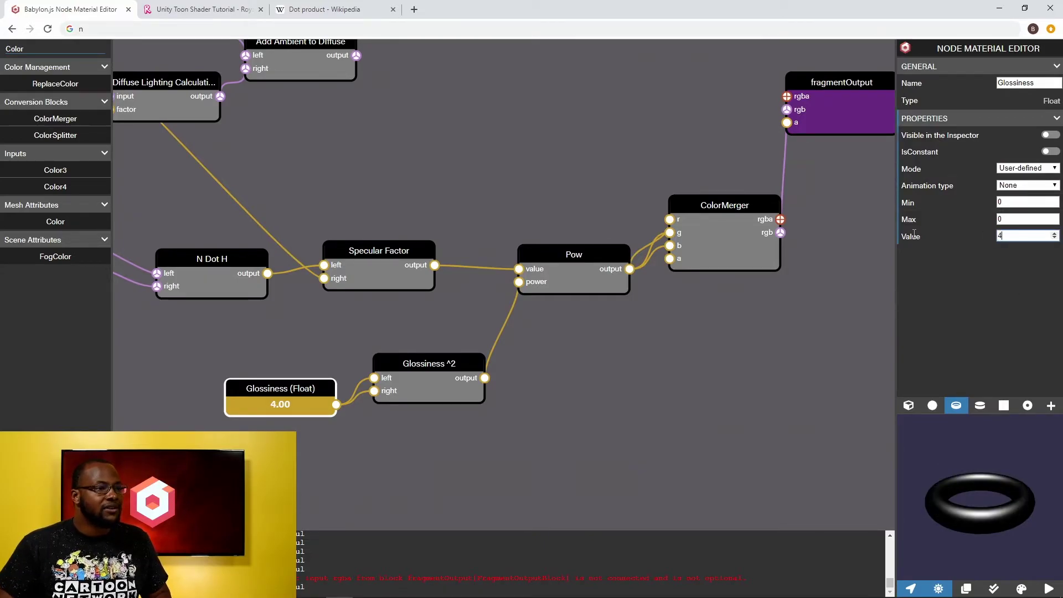
pyautogui.moveTo(920, 508); pyautogui.dragTo(944, 506)
# - Move the ColorMerger node further right and reframe the graph
pyautogui.moveTo(521, 332); pyautogui.dragTo(453, 256)
pyautogui.moveTo(586, 218); pyautogui.dragTo(641, 218)
pyautogui.moveTo(407, 139)
pyautogui.mouseDown()
pyautogui.moveTo(591, 290)
pyautogui.moveTo(643, 311)
pyautogui.moveTo(642, 297)
pyautogui.moveTo(448, 280)
pyautogui.moveTo(378, 222)
pyautogui.moveTo(427, 139)
pyautogui.mouseUp()
# - Rename the Pow node to 'Specular Intensity'
pyautogui.click(466, 276)
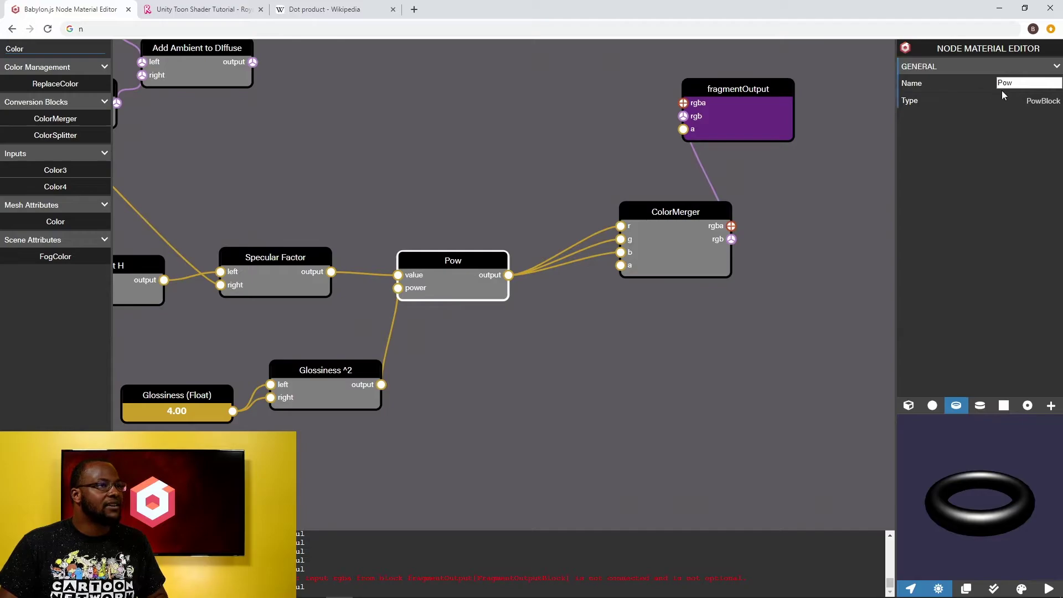
pyautogui.doubleClick(1022, 81)
pyautogui.write('Spec')
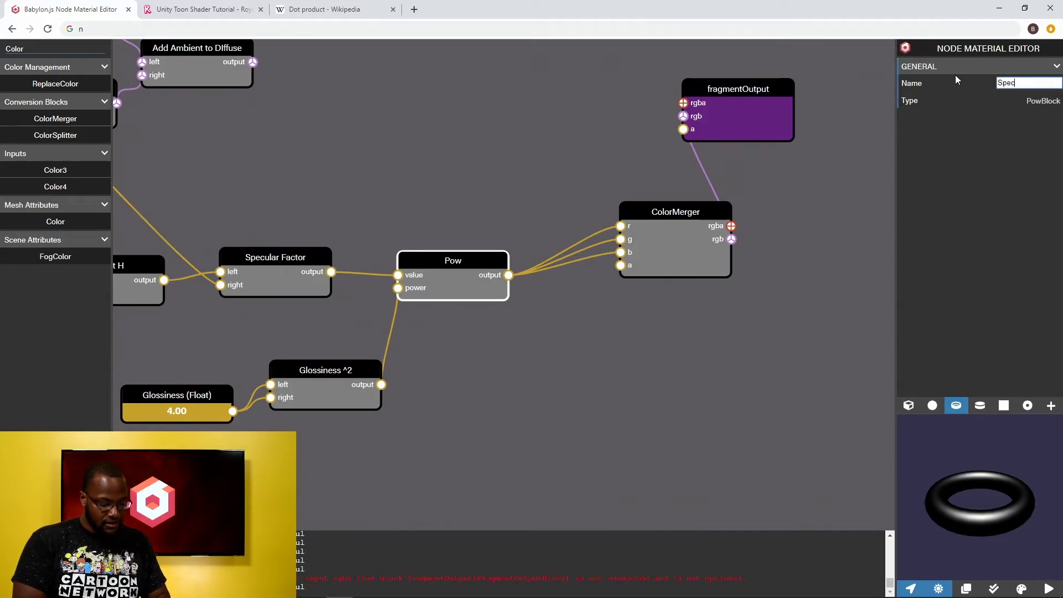
pyautogui.write('ular Intensity')
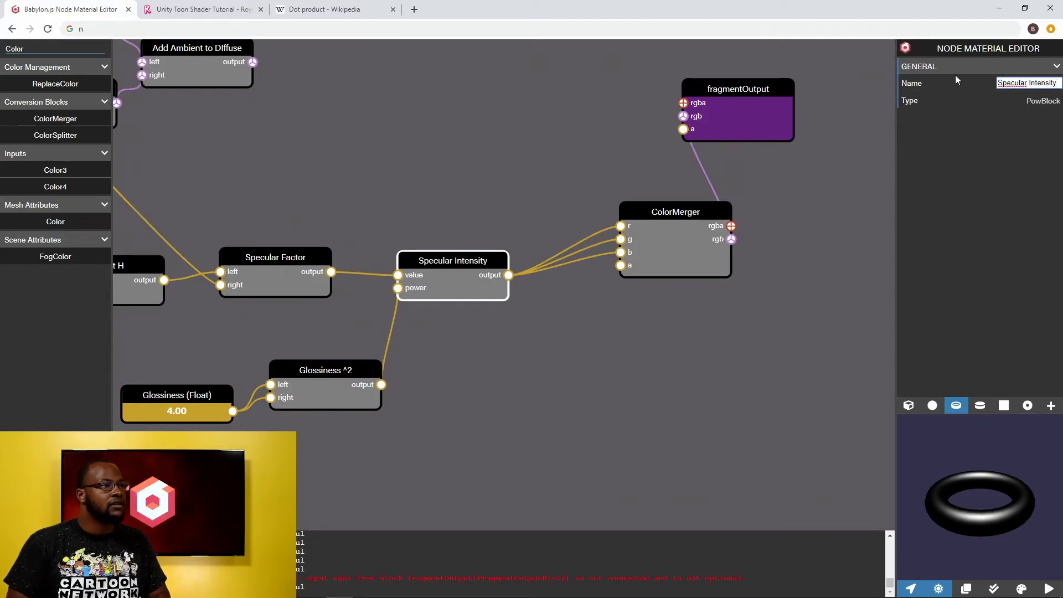
# - Add a Step node fed by Specular Intensity, shifting ColorMerger right for room
pyautogui.doubleClick(4, 48)
pyautogui.write('Ste')
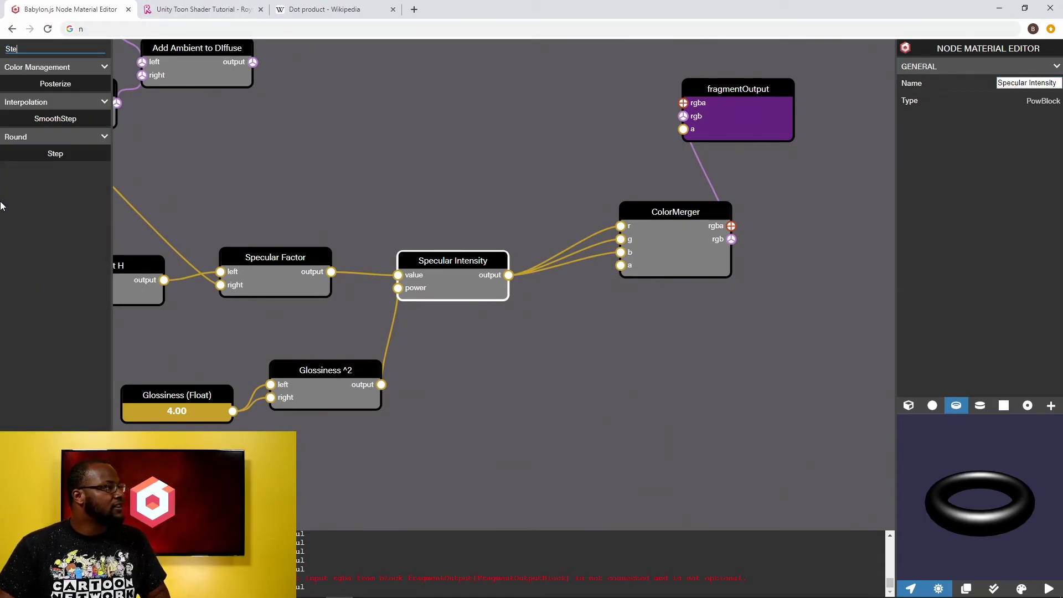
pyautogui.moveTo(57, 156); pyautogui.dragTo(564, 203)
pyautogui.moveTo(510, 276); pyautogui.dragTo(511, 217)
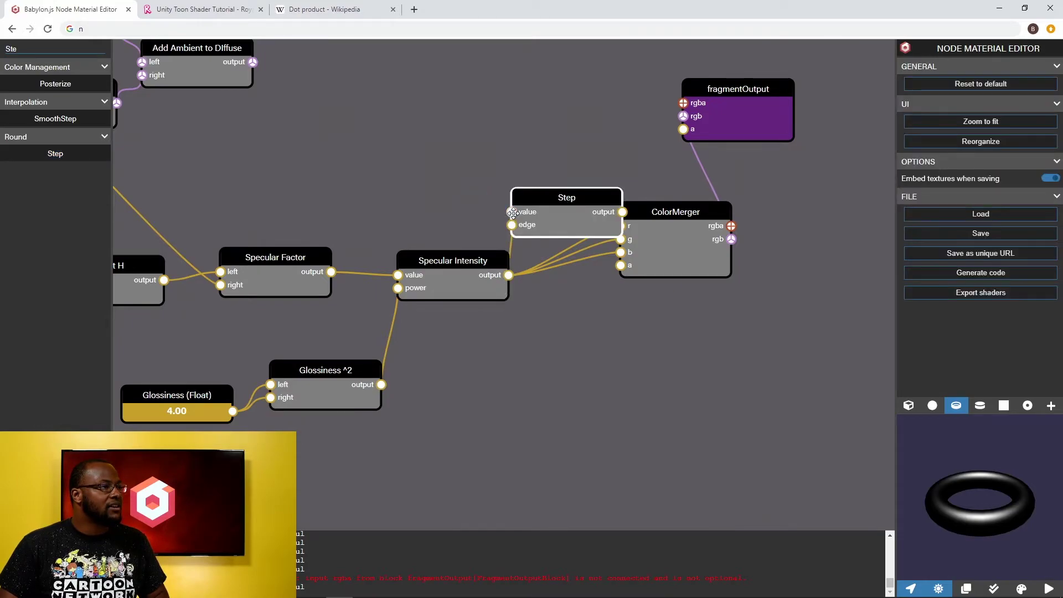
pyautogui.moveTo(667, 214); pyautogui.dragTo(772, 223)
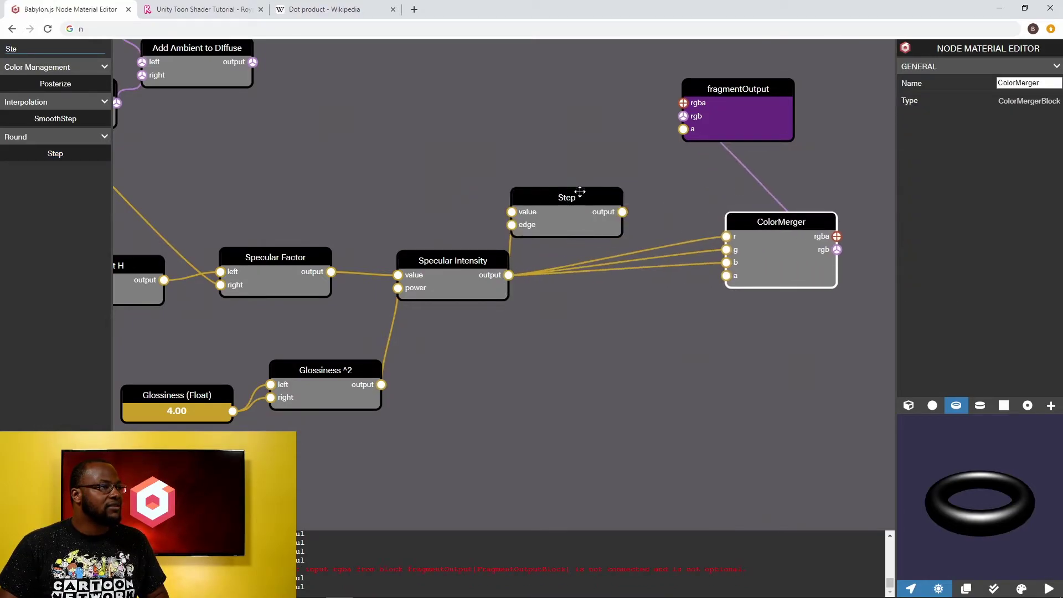
pyautogui.moveTo(580, 192); pyautogui.dragTo(599, 286)
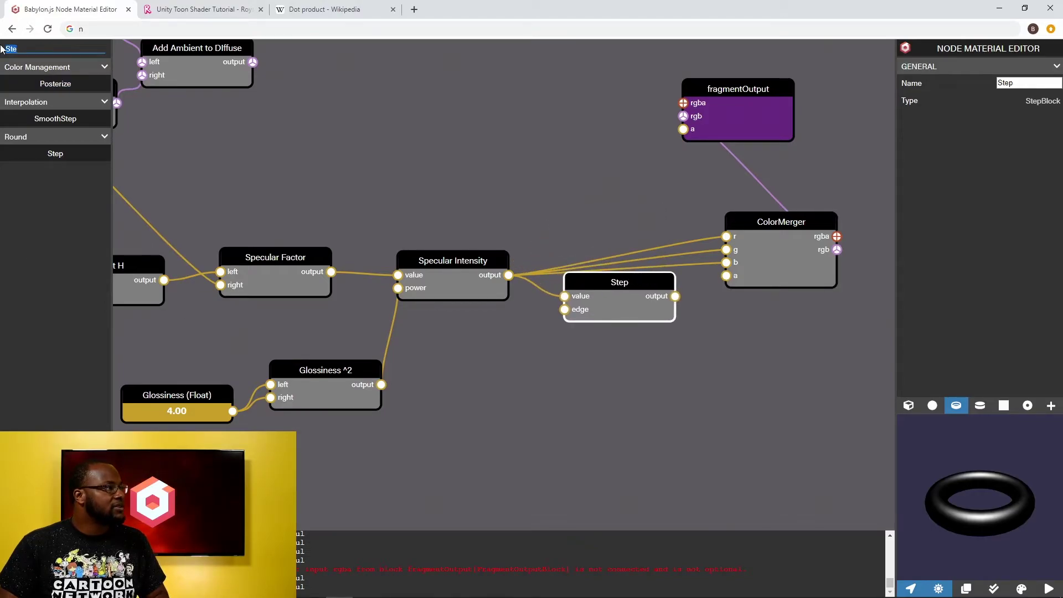
# - Add a Specular Cutoff float and connect it to Step's edge input
pyautogui.write('float')
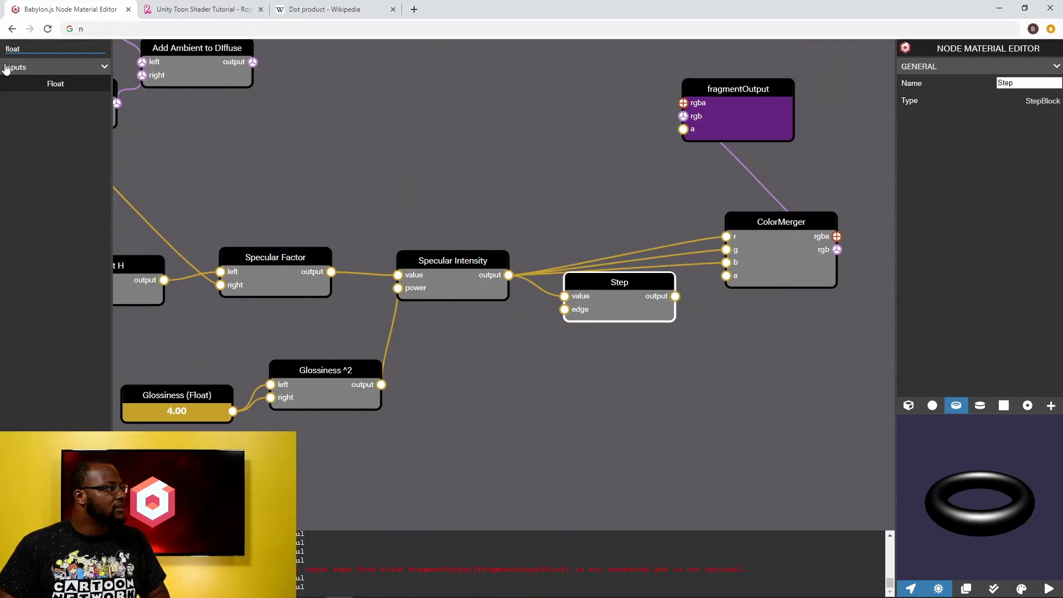
pyautogui.moveTo(25, 86); pyautogui.dragTo(519, 422)
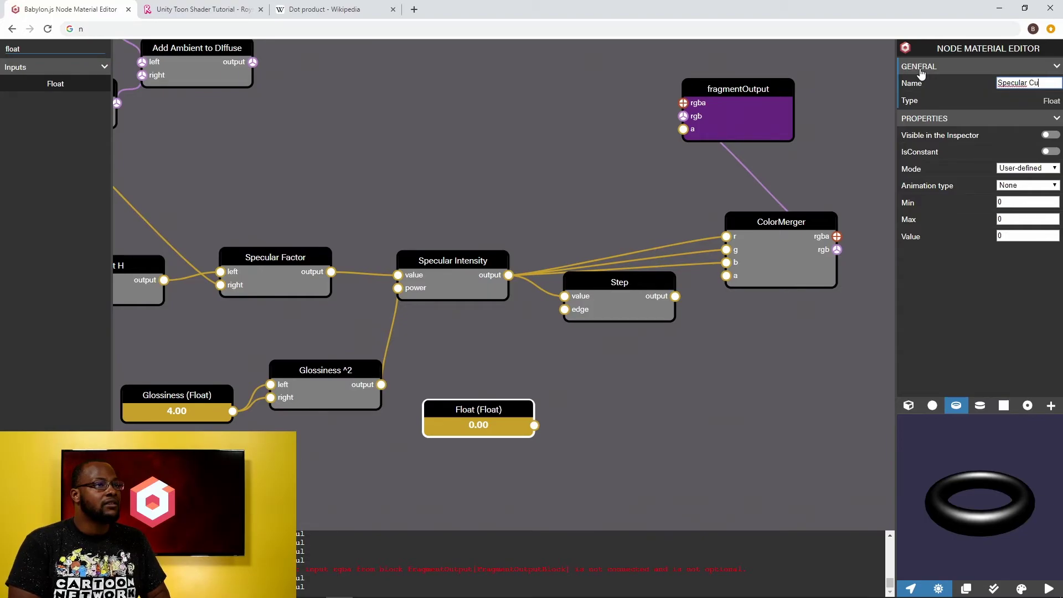
pyautogui.write('ff')
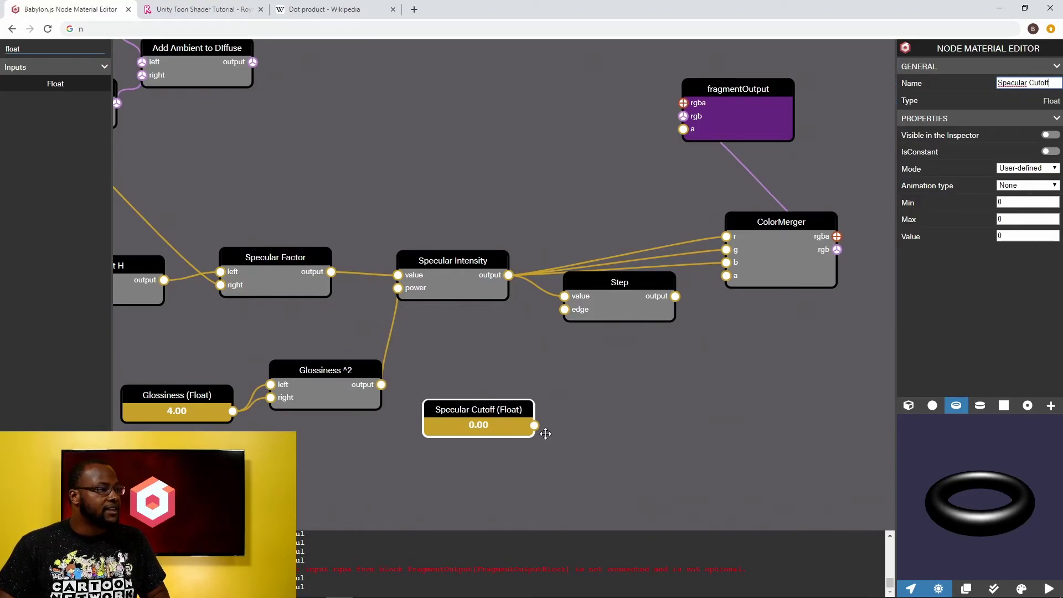
pyautogui.moveTo(534, 428); pyautogui.dragTo(565, 308)
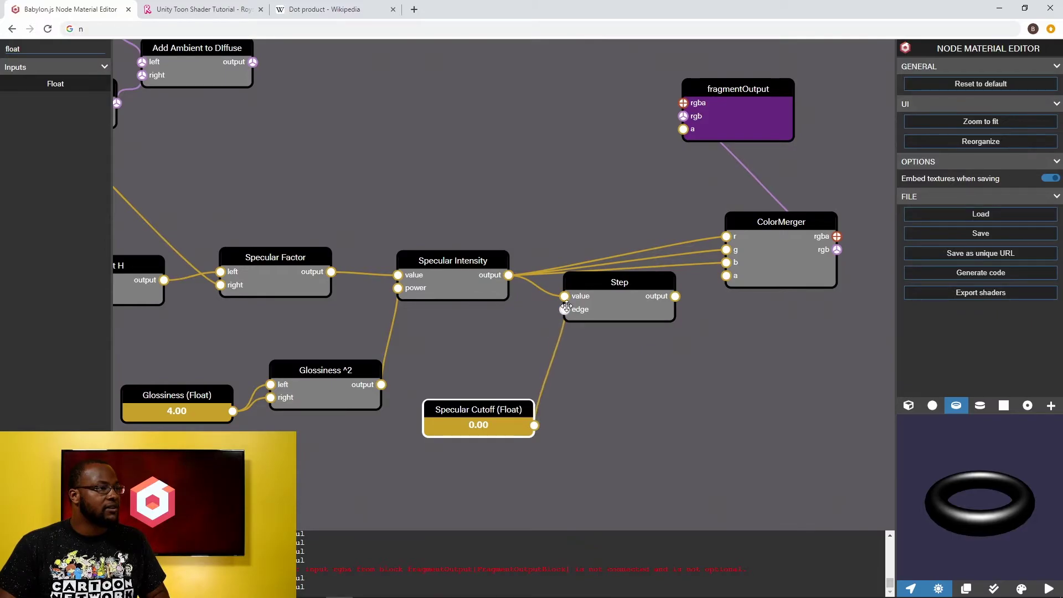
# - Route Step's output into ColorMerger's r, g and b channels
pyautogui.click(697, 253)
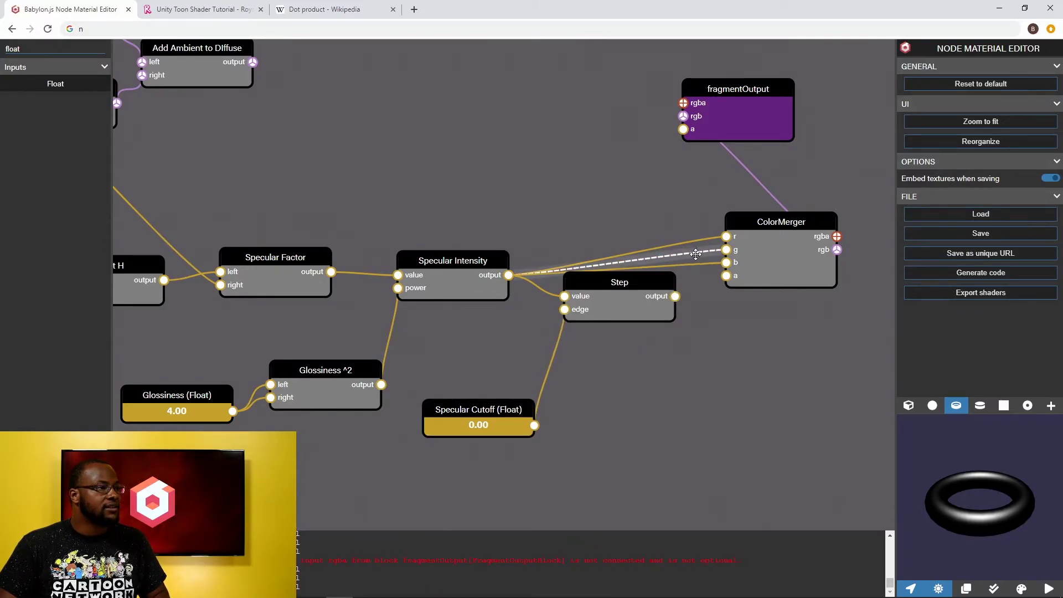
pyautogui.moveTo(679, 290); pyautogui.dragTo(726, 249)
pyautogui.moveTo(676, 298); pyautogui.dragTo(725, 250)
pyautogui.moveTo(667, 299); pyautogui.dragTo(729, 262)
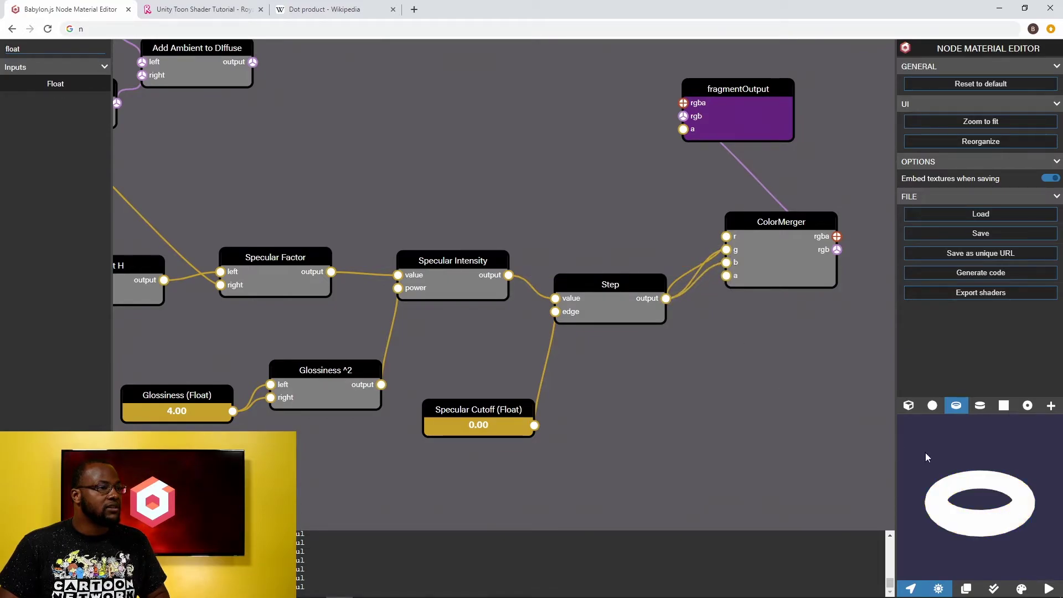
pyautogui.moveTo(927, 457); pyautogui.dragTo(1008, 514)
# - Try Specular Cutoff values 0.1 and 0, checking the torus preview each time
pyautogui.click(463, 428)
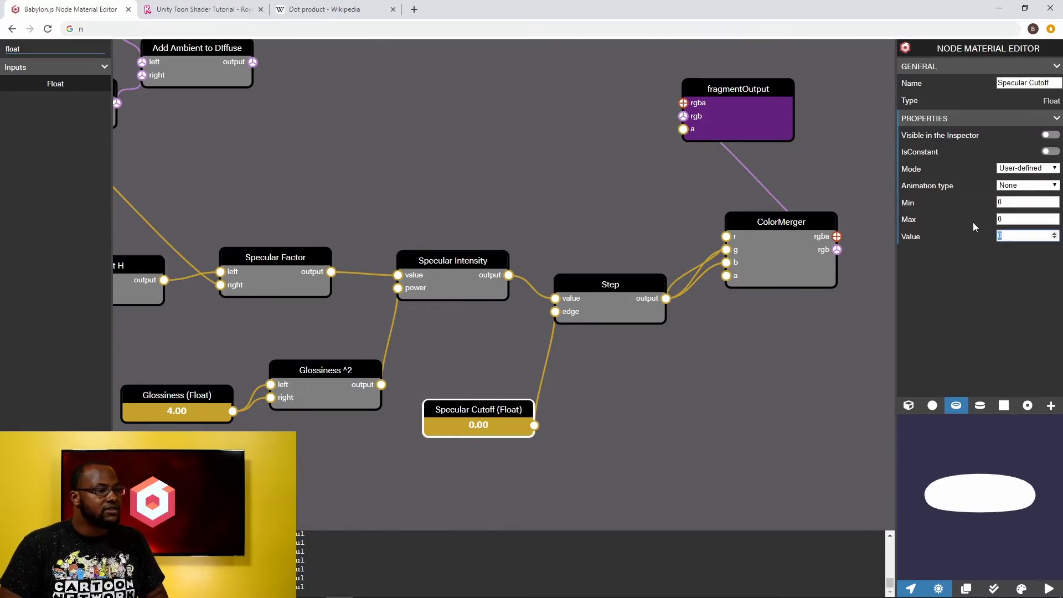
pyautogui.write('.1')
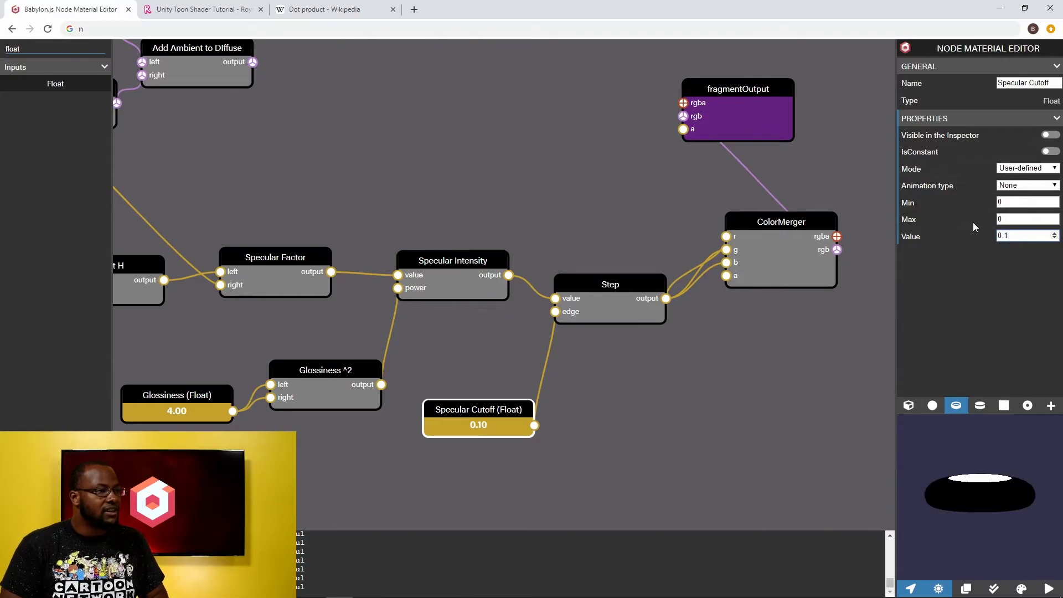
pyautogui.moveTo(957, 462); pyautogui.dragTo(990, 473)
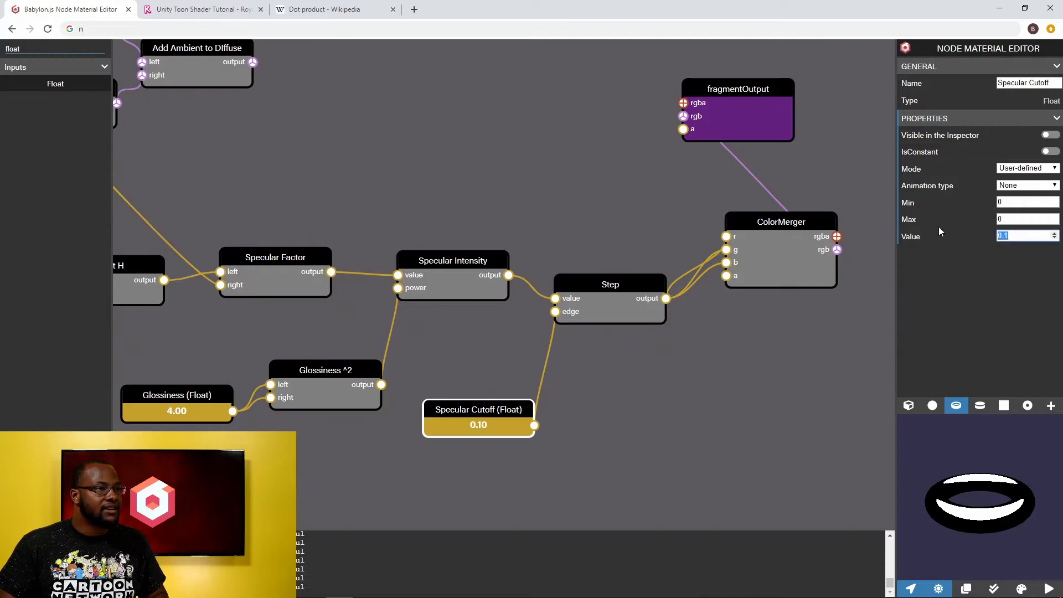
pyautogui.write('0')
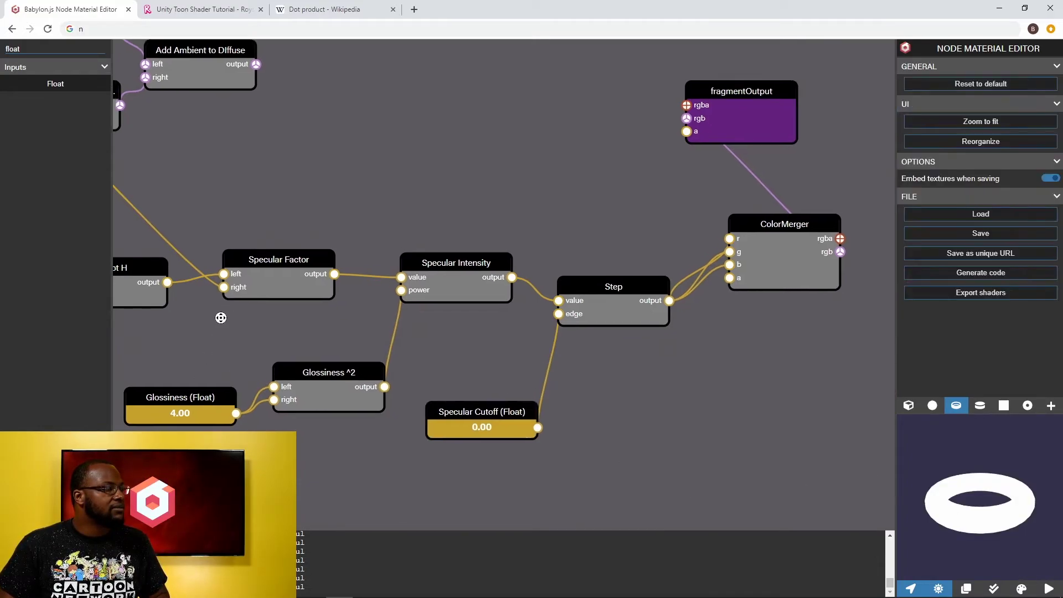
pyautogui.moveTo(221, 317); pyautogui.dragTo(436, 300)
pyautogui.moveTo(285, 138); pyautogui.dragTo(354, 229)
pyautogui.moveTo(536, 224); pyautogui.dragTo(333, 173)
pyautogui.moveTo(974, 525); pyautogui.dragTo(978, 512)
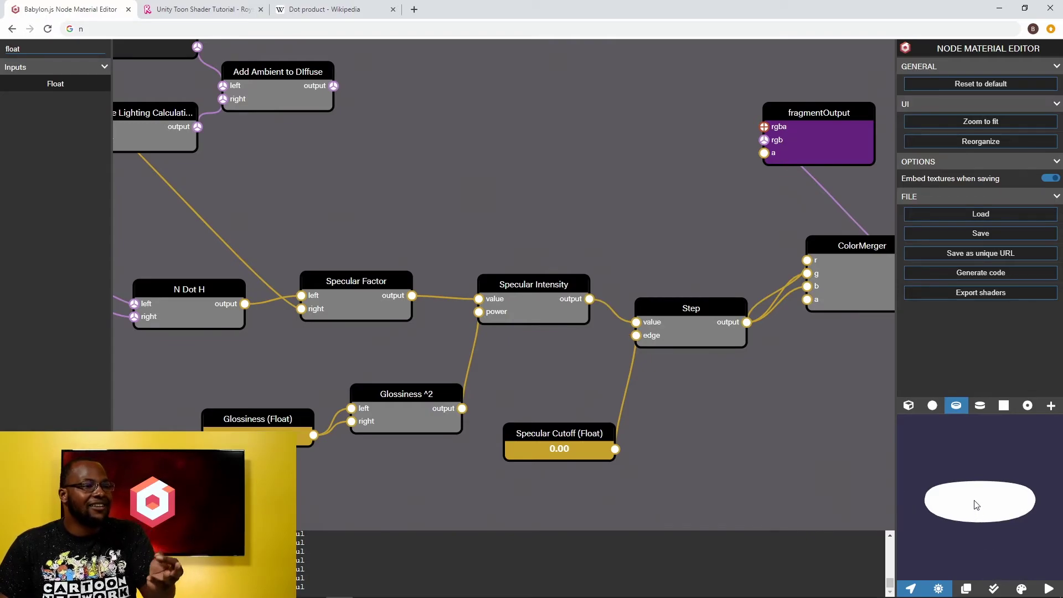
pyautogui.moveTo(976, 505); pyautogui.dragTo(978, 524)
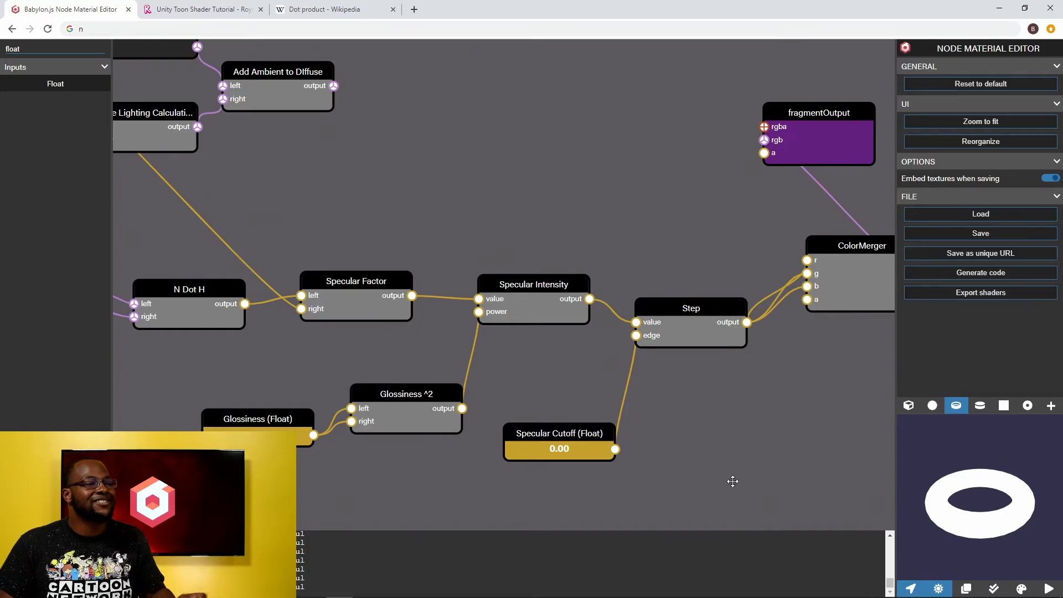
# - Try a cutoff of 0.01, then settle on 0.50 and check the torus highlights
pyautogui.click(587, 425)
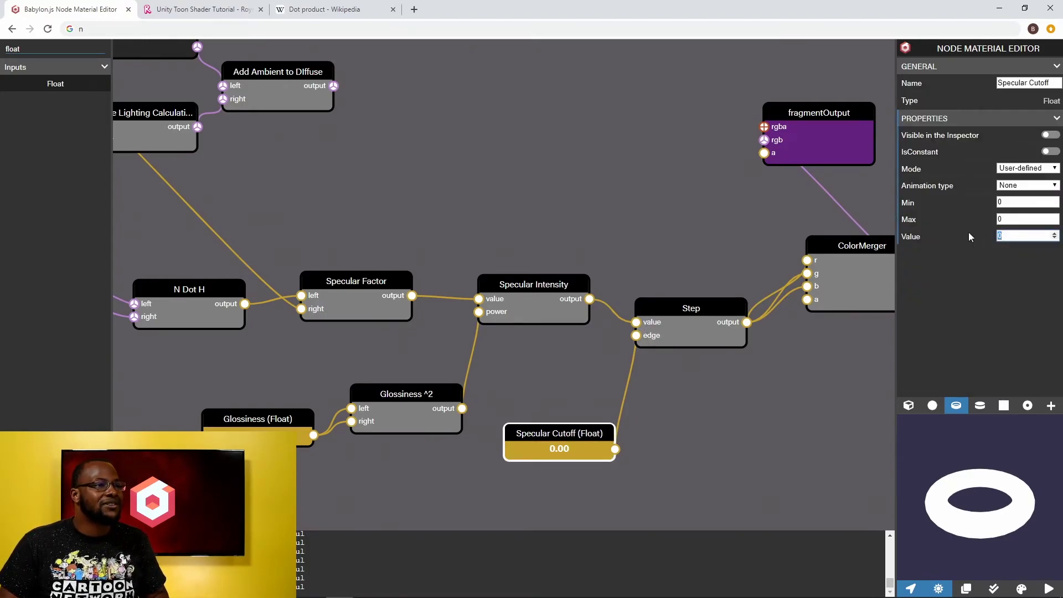
pyautogui.write('0')
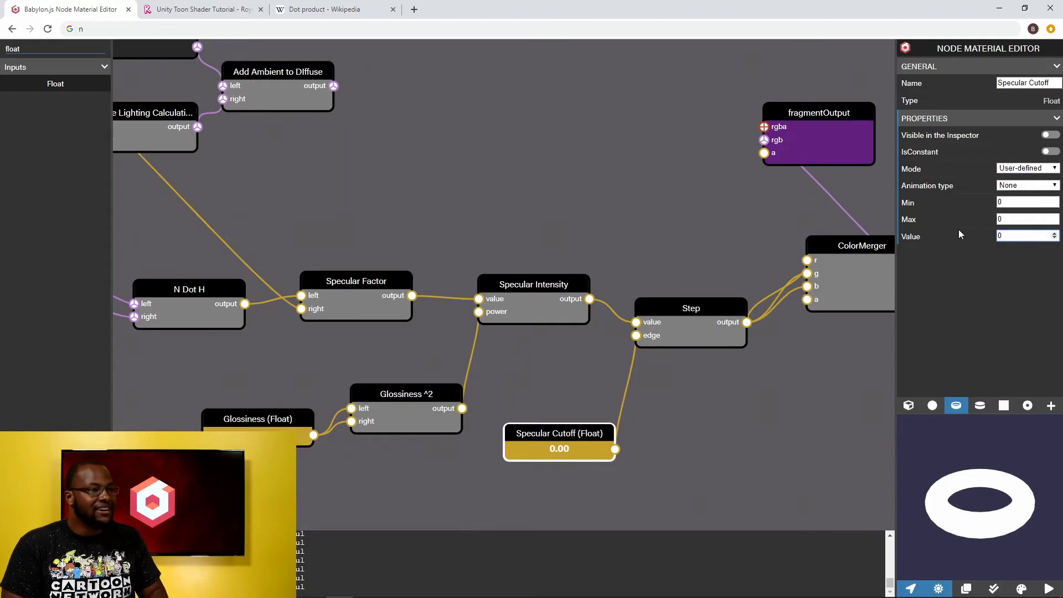
pyautogui.write('.00')
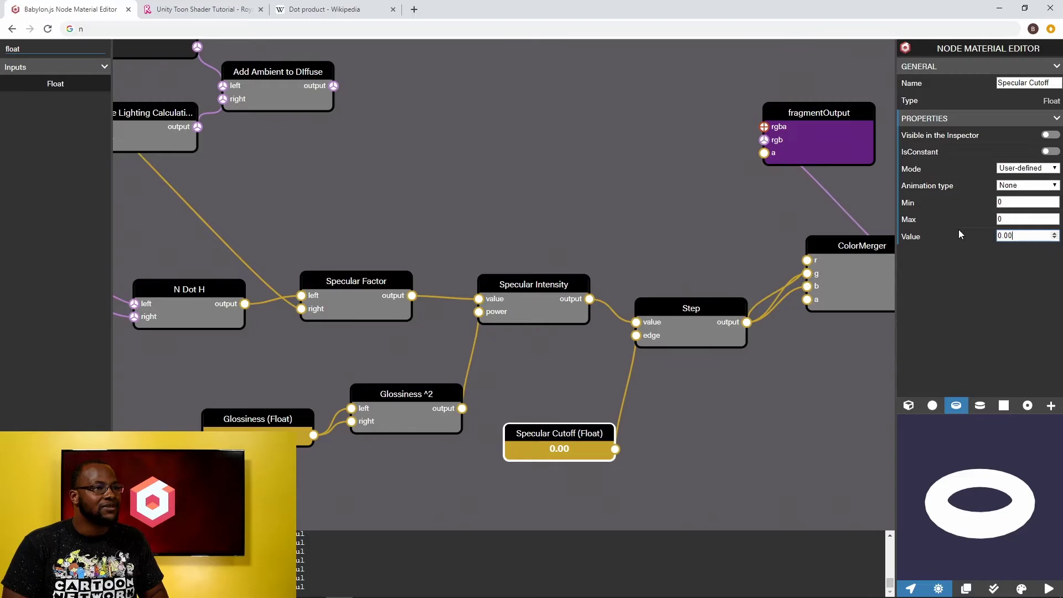
pyautogui.press('BackSpace')
pyautogui.write('1')
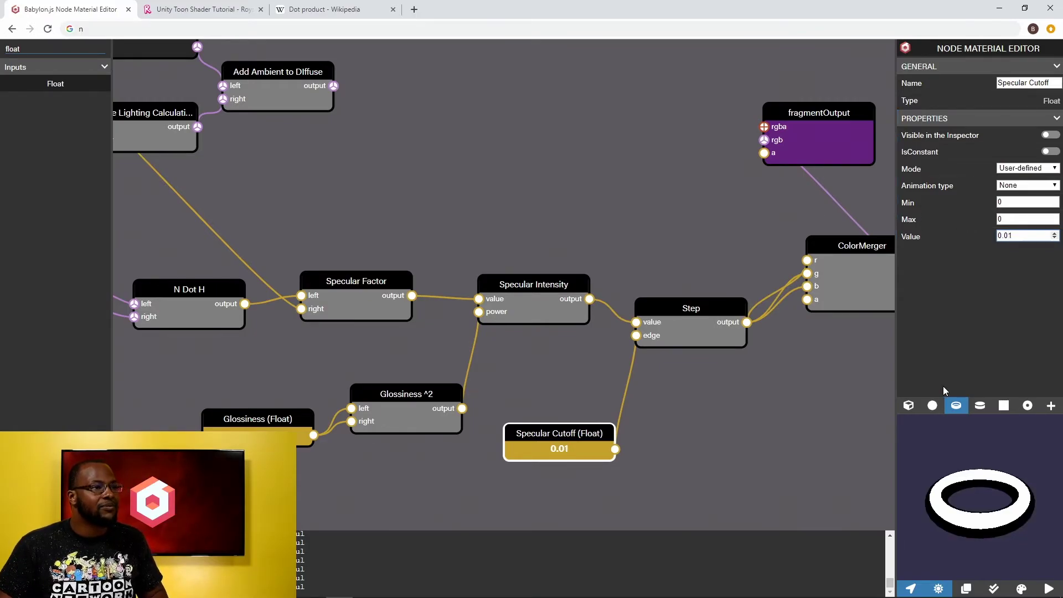
pyautogui.moveTo(948, 450); pyautogui.dragTo(987, 494)
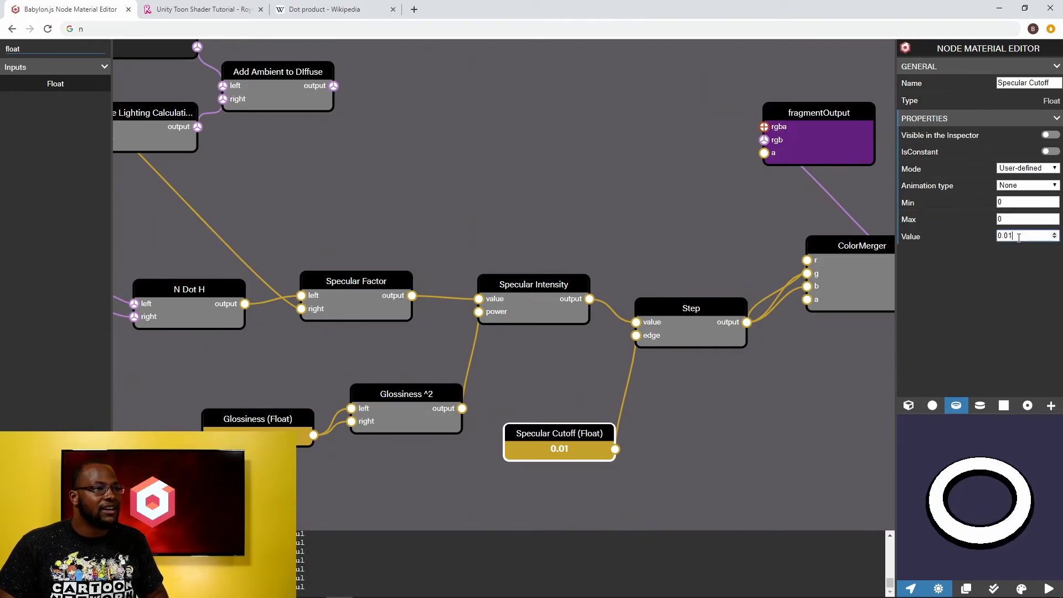
pyautogui.press('BackSpace')
pyautogui.press('BackSpace')
pyautogui.write('1')
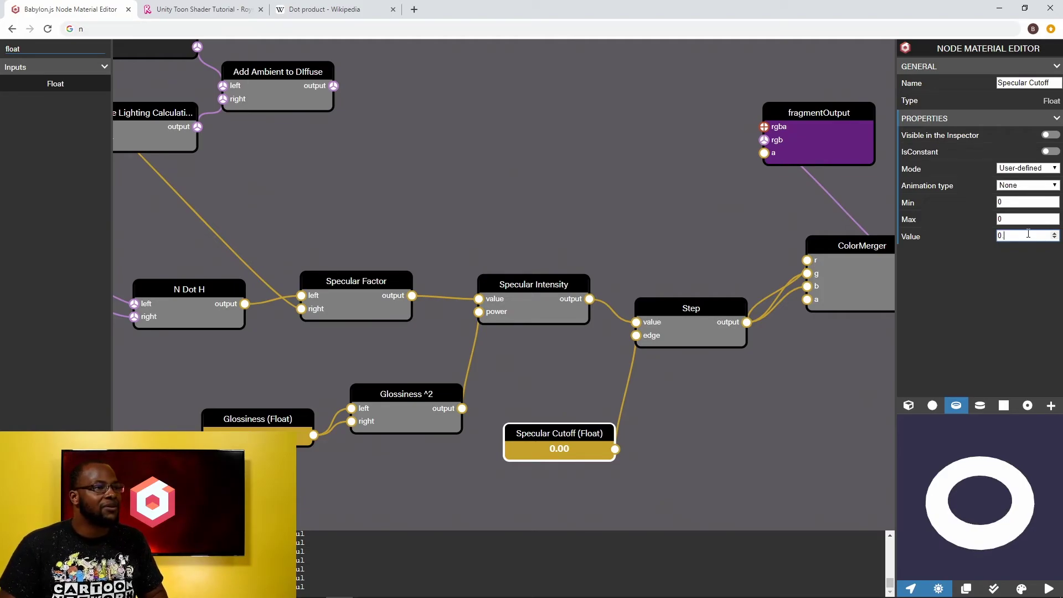
pyautogui.write('5')
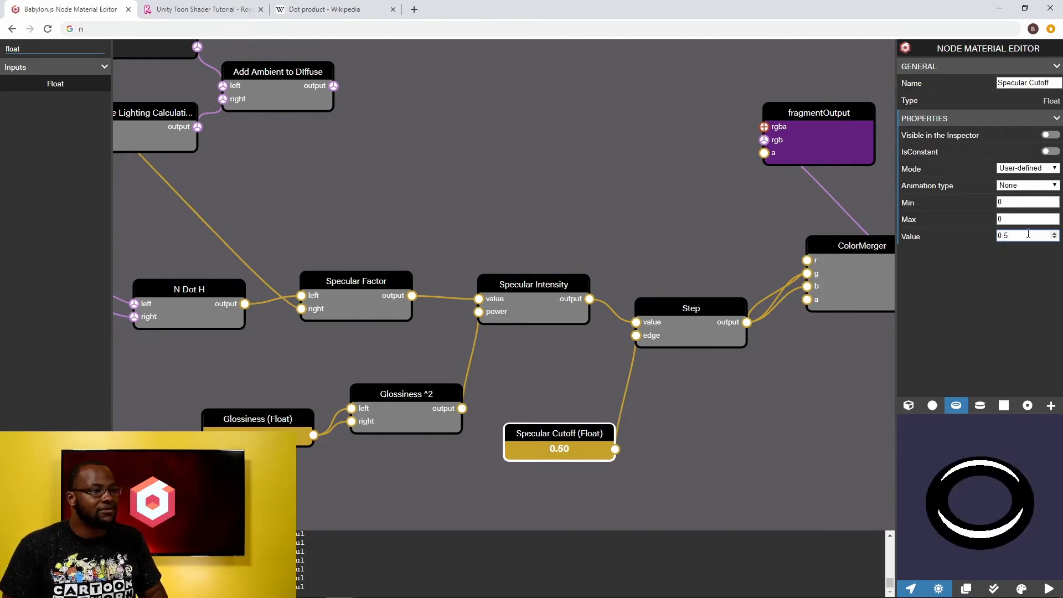
pyautogui.moveTo(1007, 496); pyautogui.dragTo(980, 443)
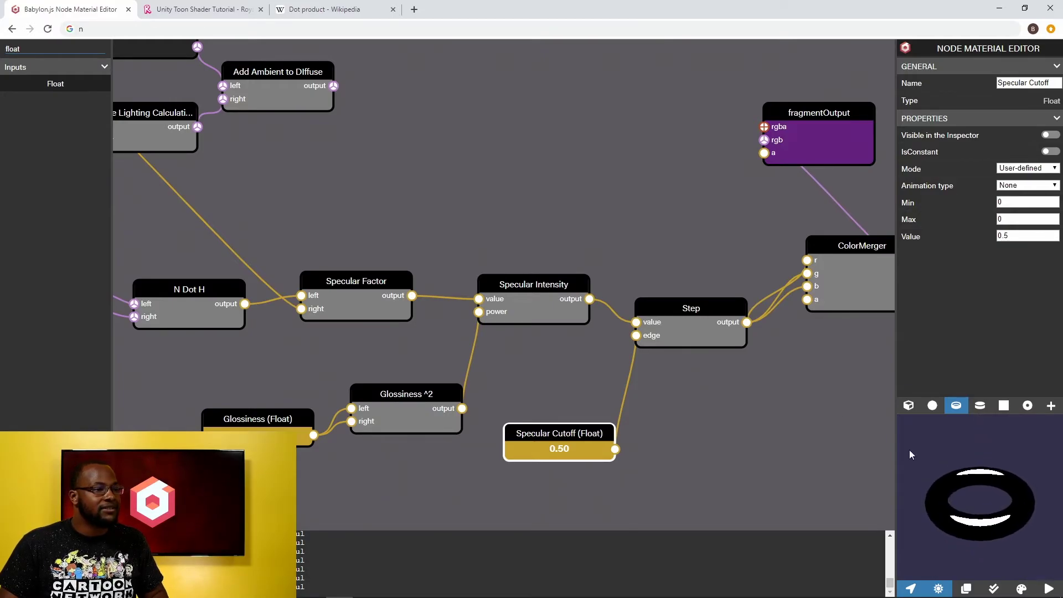
# - Pan the graph to center the Step node and clear the old 'float' node filter
pyautogui.moveTo(659, 278); pyautogui.dragTo(545, 308)
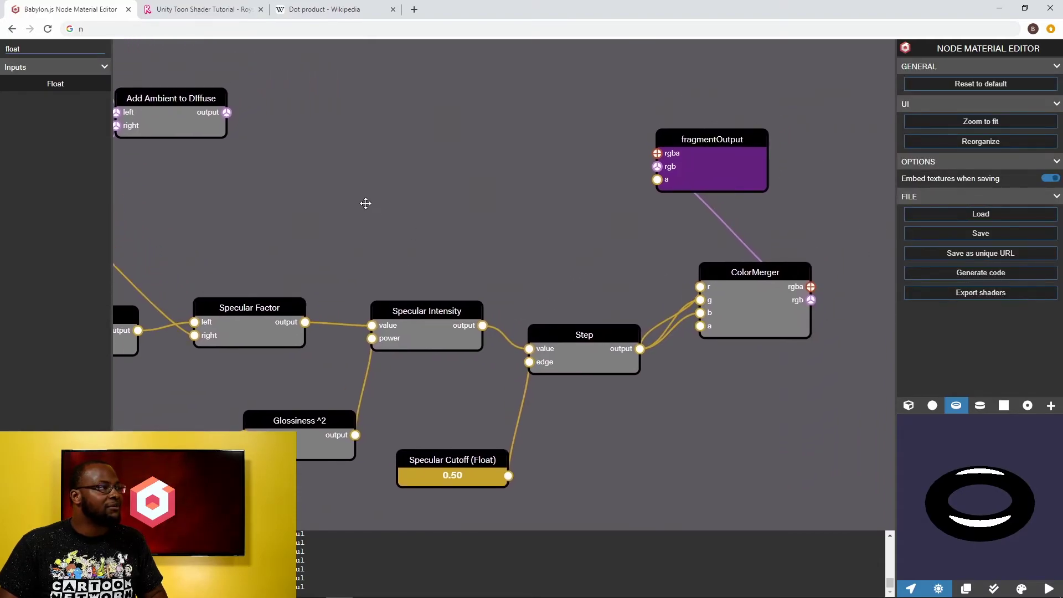
pyautogui.moveTo(365, 203); pyautogui.dragTo(510, 235)
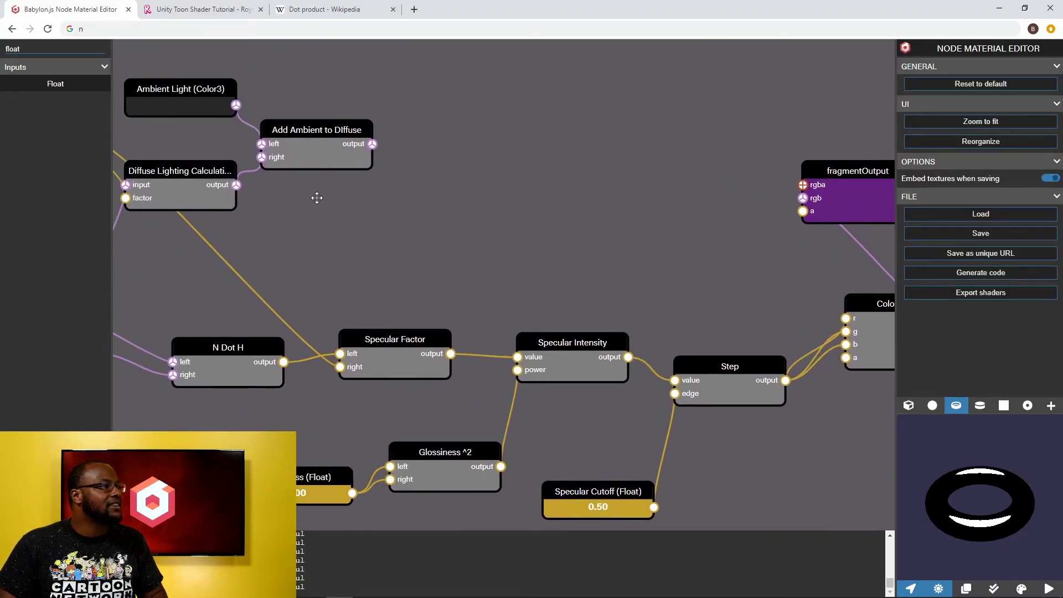
pyautogui.moveTo(317, 198); pyautogui.dragTo(448, 216)
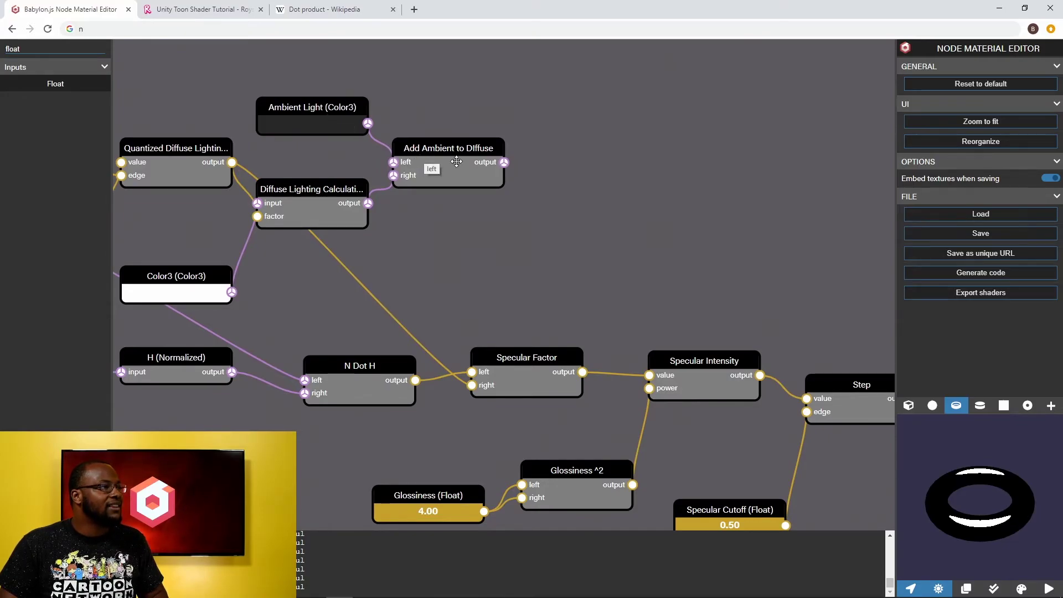
pyautogui.moveTo(659, 223); pyautogui.dragTo(545, 173)
pyautogui.moveTo(757, 301); pyautogui.dragTo(710, 328)
pyautogui.click(763, 342)
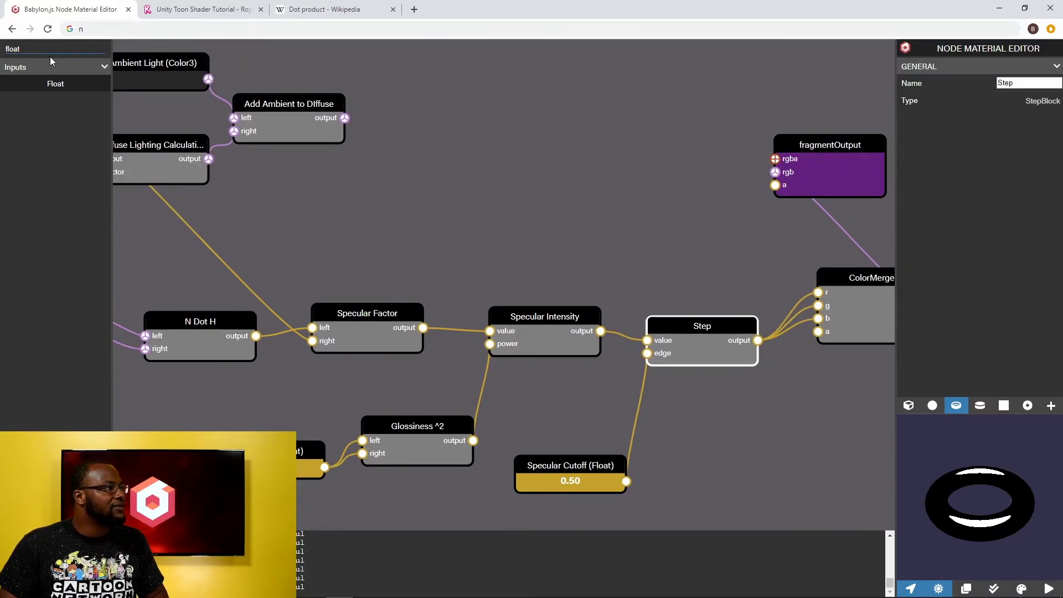
pyautogui.moveTo(49, 47); pyautogui.dragTo(1, 42)
pyautogui.press('BackSpace')
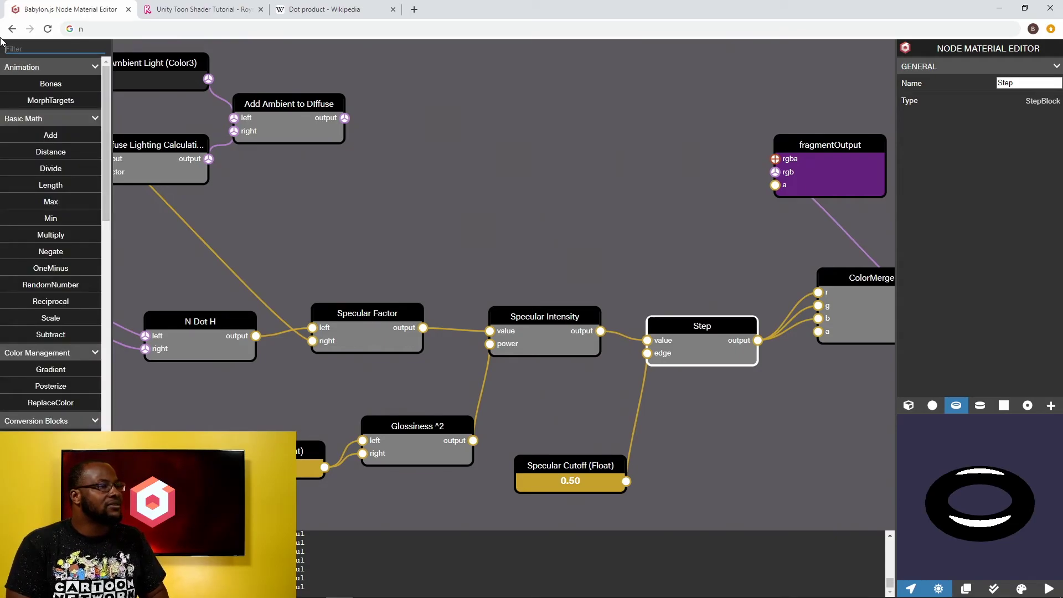
# - Rename the Step node to 'Quantized Specular Intensity'
pyautogui.click(696, 328)
pyautogui.moveTo(1039, 82); pyautogui.dragTo(929, 74)
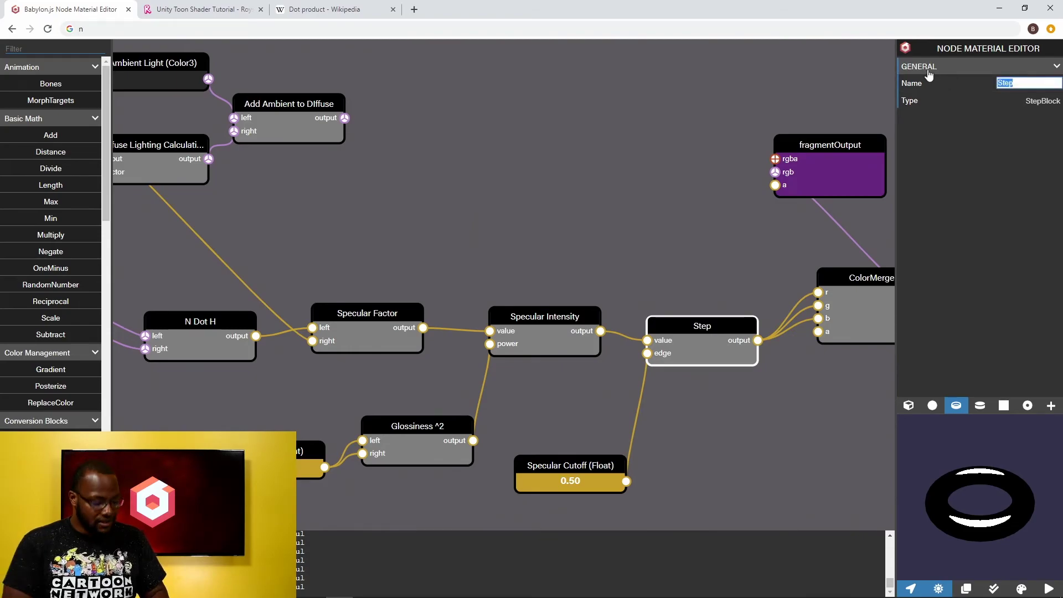
pyautogui.write('Quantized')
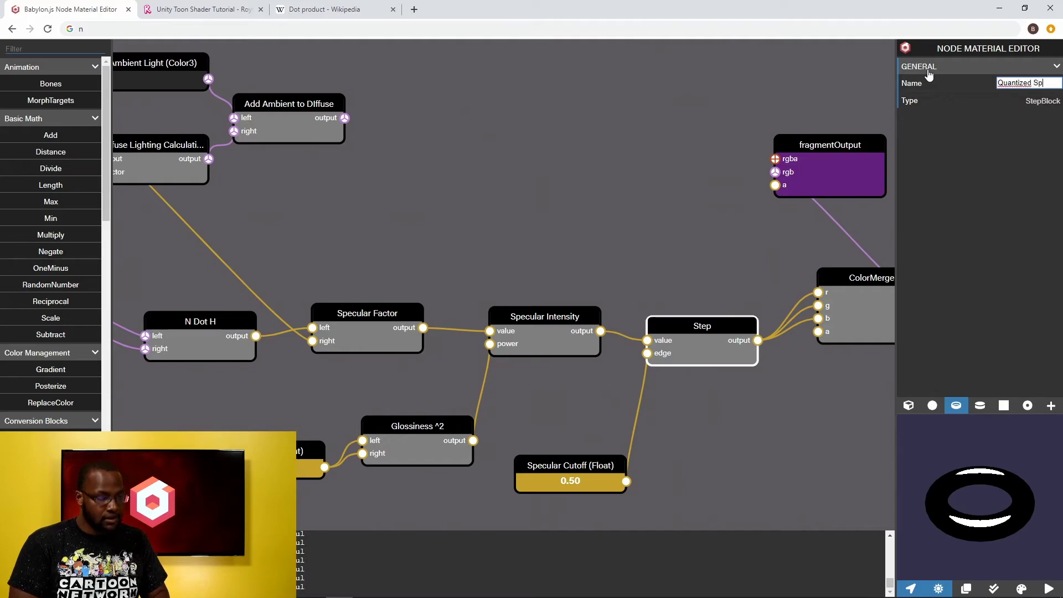
pyautogui.write(' Specular Inte')
pyautogui.write('nsity')
pyautogui.press('Return')
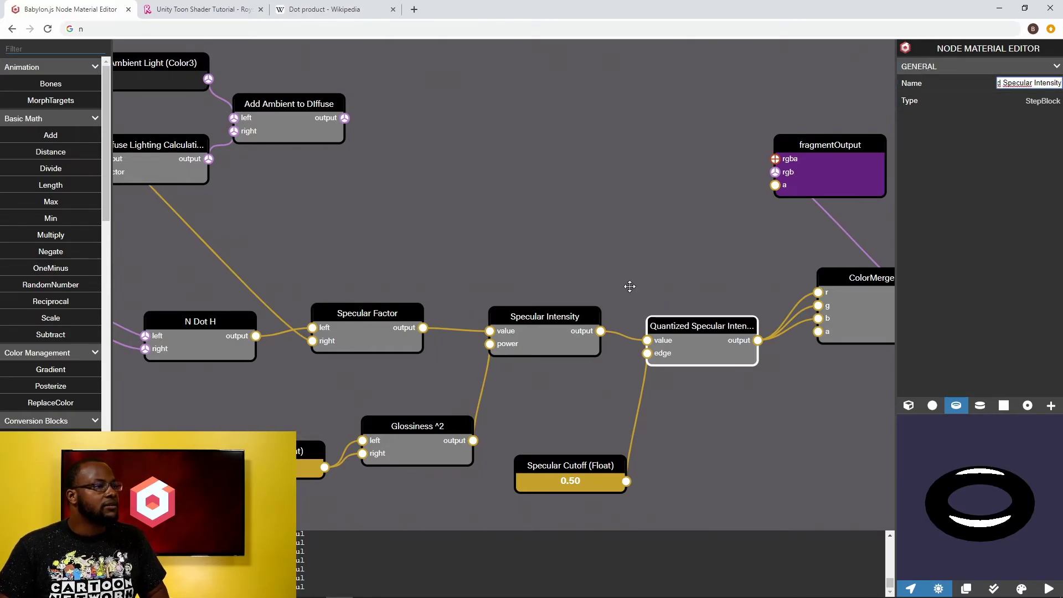
# - Add a Color3 input node from the 'color' search and clear its name to blank
pyautogui.click(58, 46)
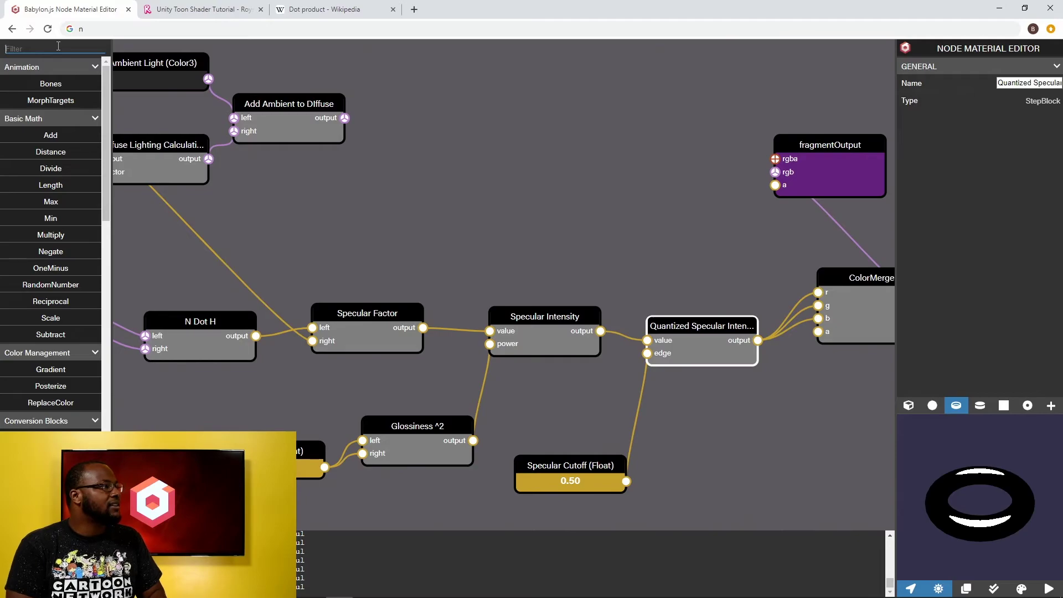
pyautogui.write('color')
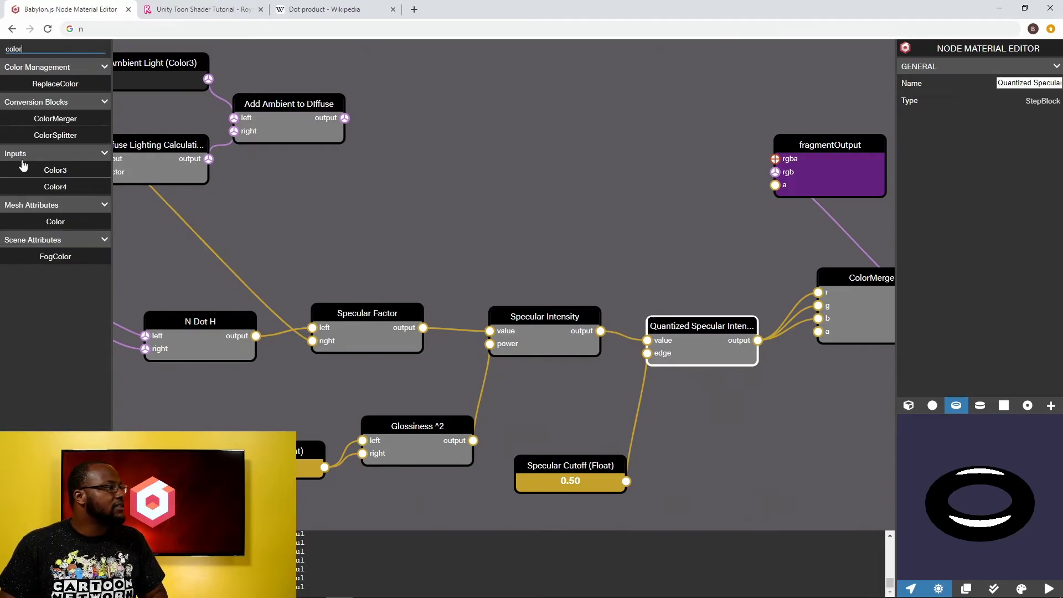
pyautogui.moveTo(24, 169); pyautogui.dragTo(397, 208)
pyautogui.click(398, 208)
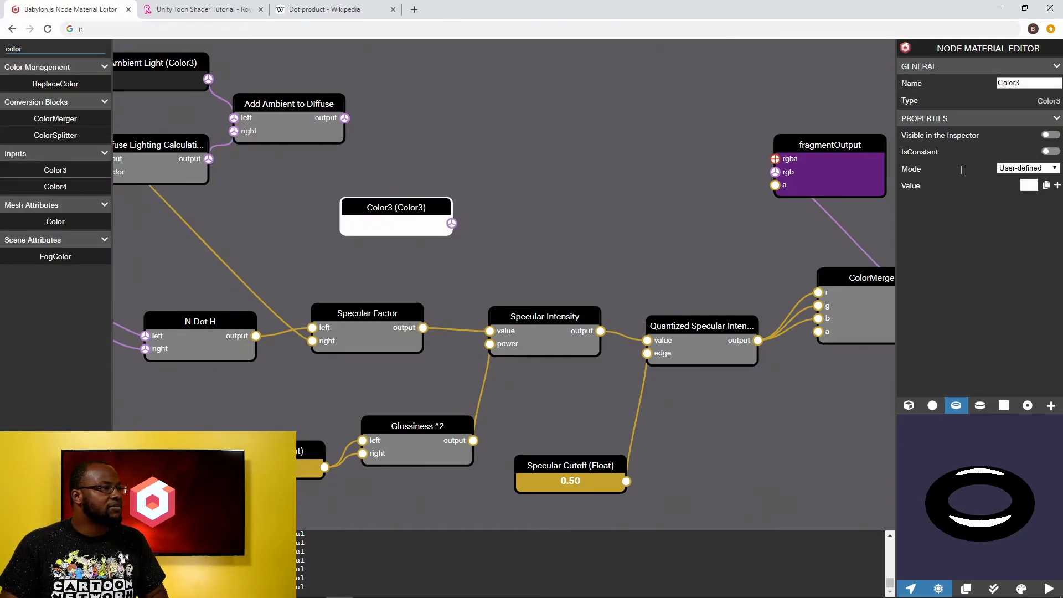
pyautogui.doubleClick(1037, 82)
pyautogui.press('BackSpace')
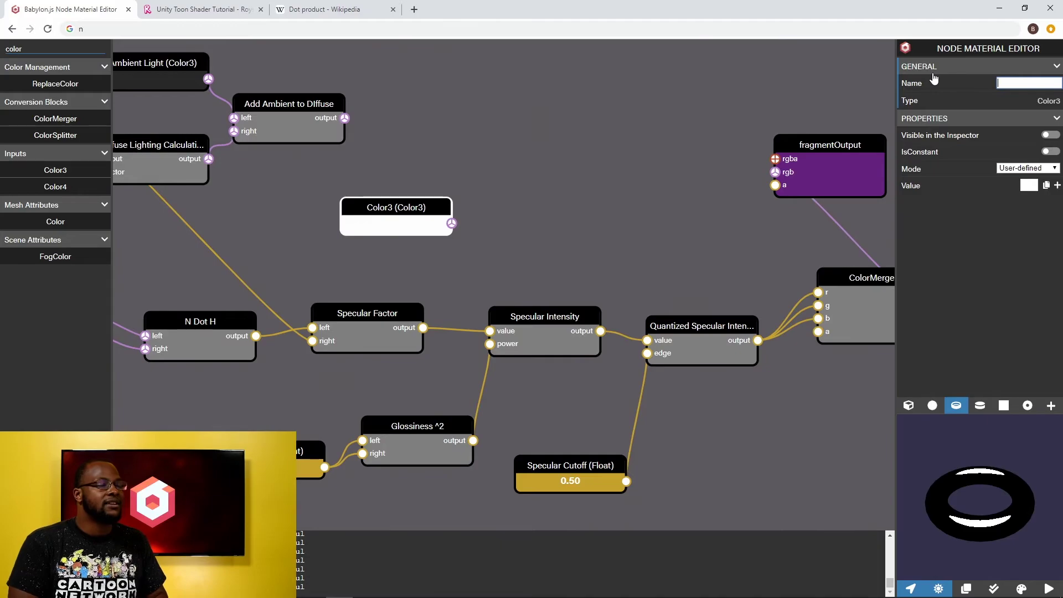
pyautogui.click(214, 206)
# - Pan across the vertex and lighting nodes toward the output, flattening the torus preview
pyautogui.moveTo(213, 207); pyautogui.dragTo(965, 270)
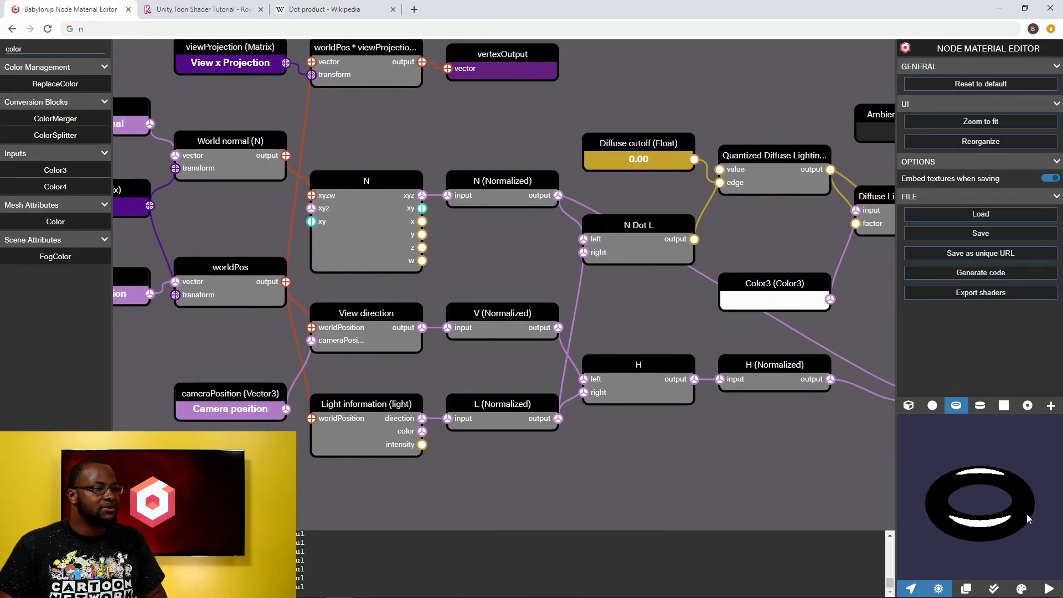
pyautogui.moveTo(1027, 519); pyautogui.dragTo(990, 484)
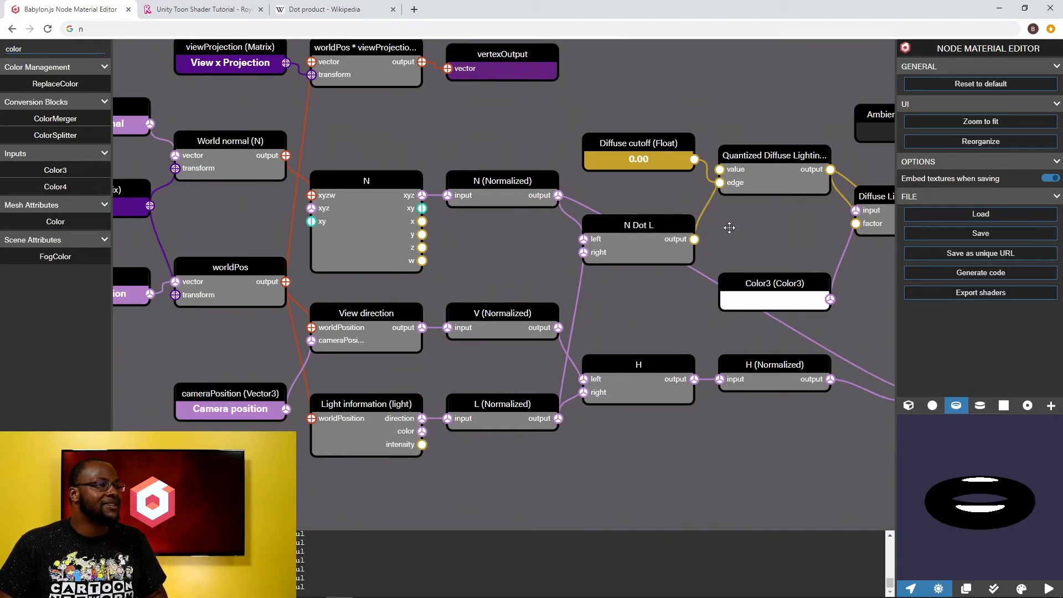
pyautogui.moveTo(750, 228); pyautogui.dragTo(246, 186)
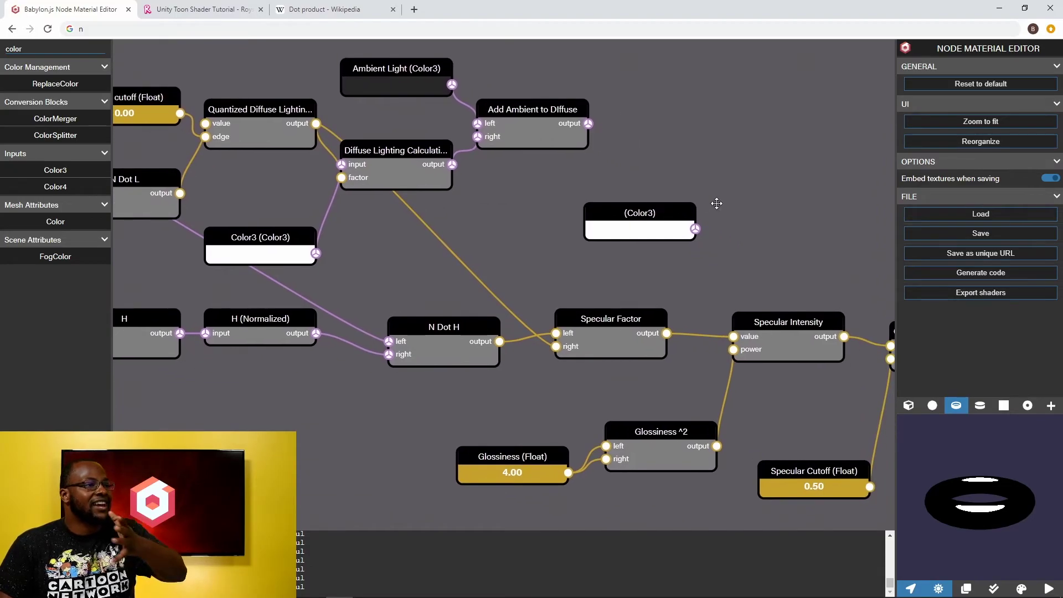
pyautogui.moveTo(750, 180); pyautogui.dragTo(420, 189)
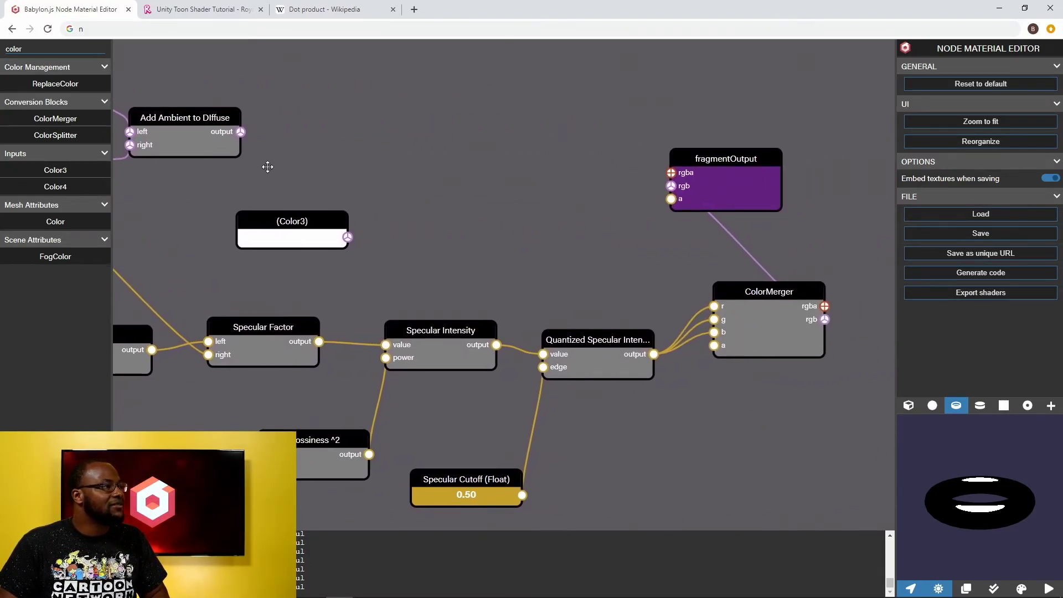
pyautogui.moveTo(268, 167); pyautogui.dragTo(294, 177)
# - Add a Scale node taking the white Color3 as input and Quantized Specular Intensity as factor
pyautogui.click(591, 333)
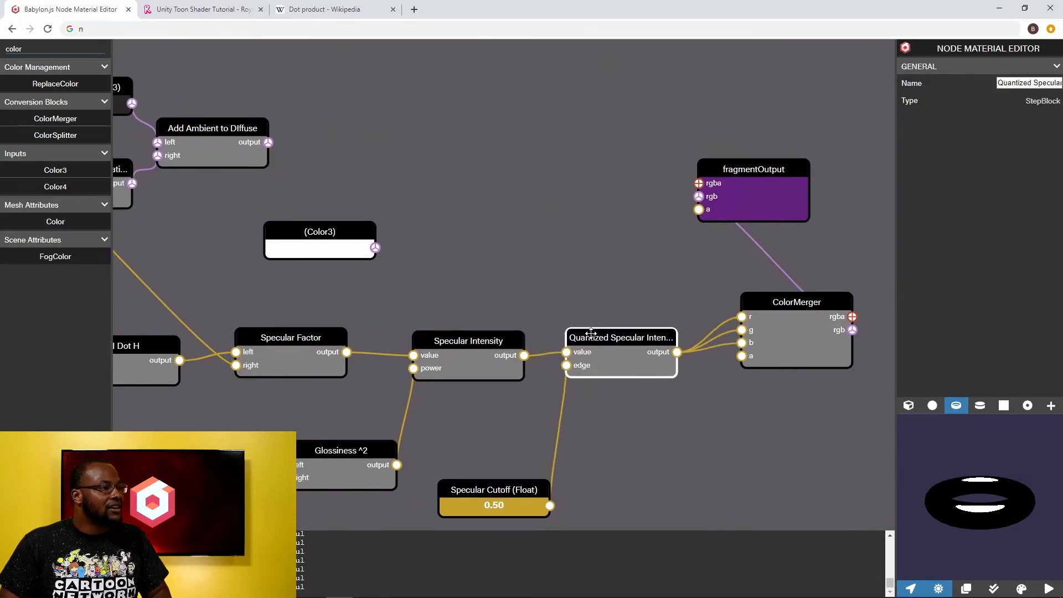
pyautogui.moveTo(591, 332); pyautogui.dragTo(589, 330)
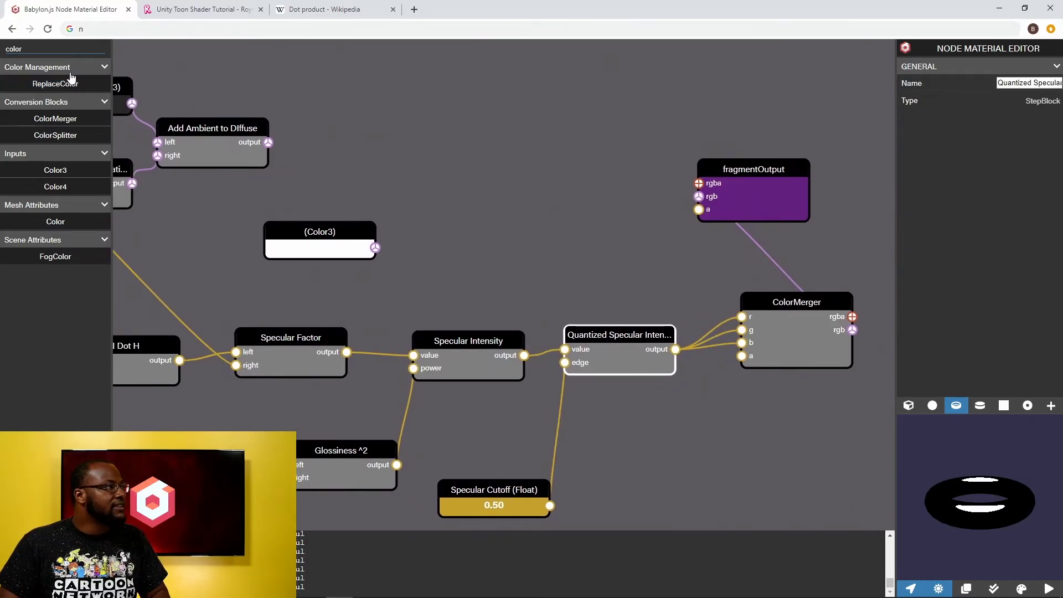
pyautogui.moveTo(66, 48); pyautogui.dragTo(1, 46)
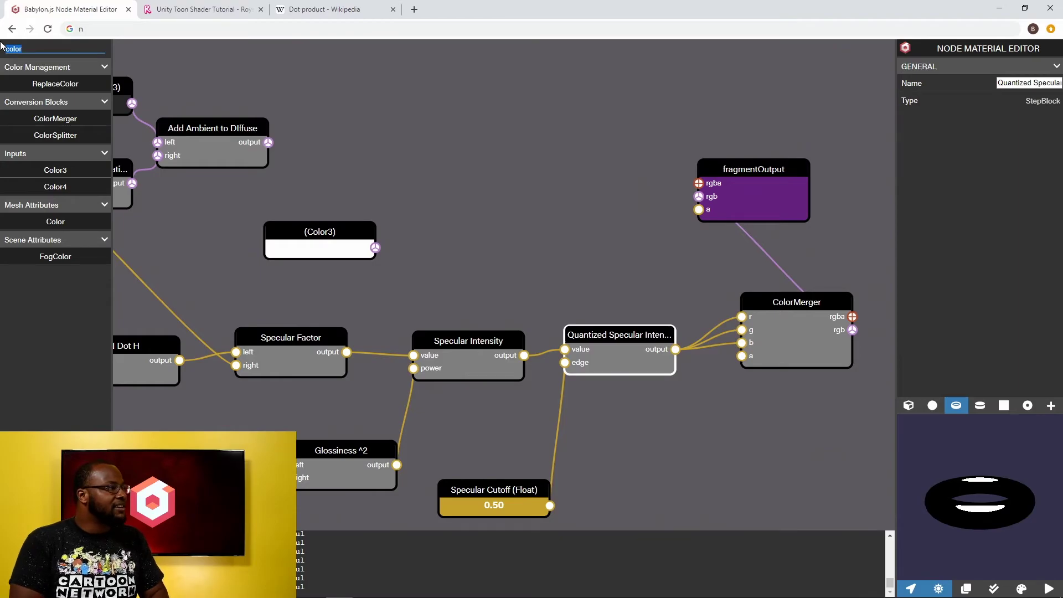
pyautogui.write('scale')
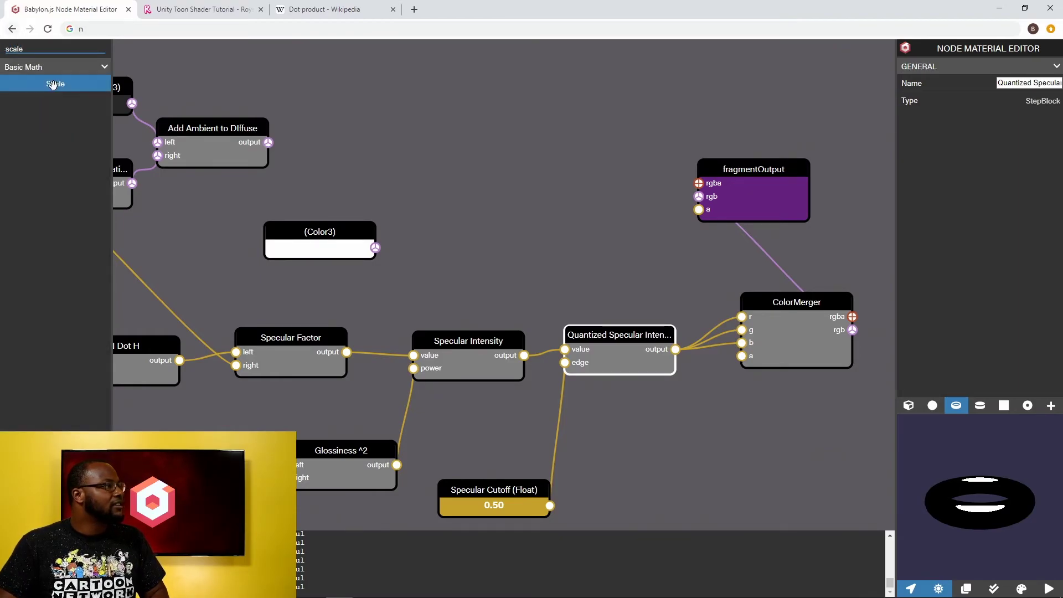
pyautogui.moveTo(55, 83); pyautogui.dragTo(473, 235)
pyautogui.moveTo(375, 247); pyautogui.dragTo(472, 259)
pyautogui.moveTo(675, 349); pyautogui.dragTo(474, 271)
# - Rename the Scale node to 'Specualar Lighting Calculation'
pyautogui.click(514, 247)
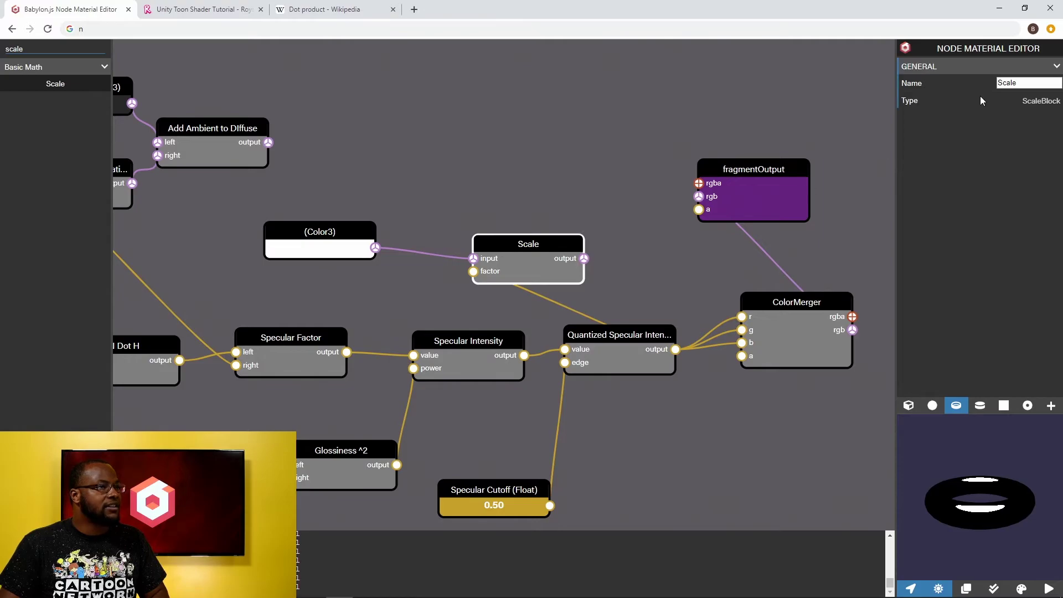
pyautogui.doubleClick(1017, 82)
pyautogui.write('S')
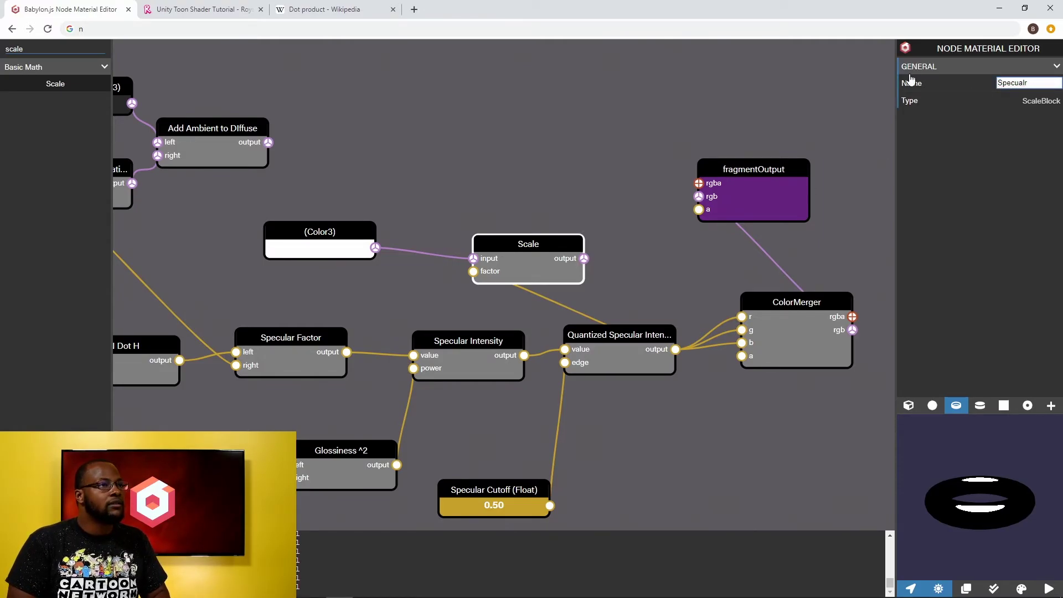
pyautogui.write('pecualar Lightin')
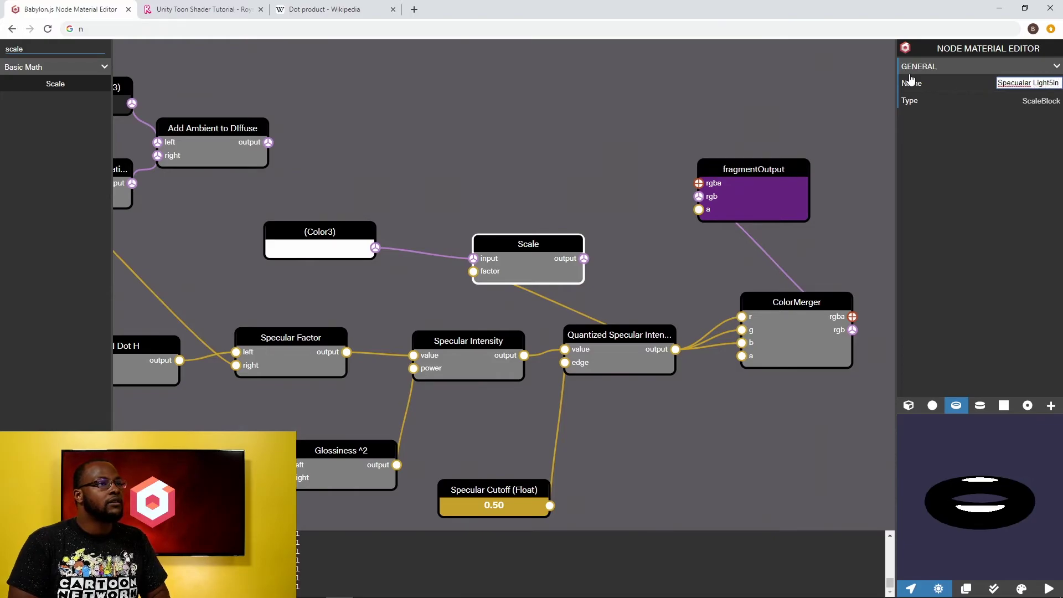
pyautogui.write('g Calculation')
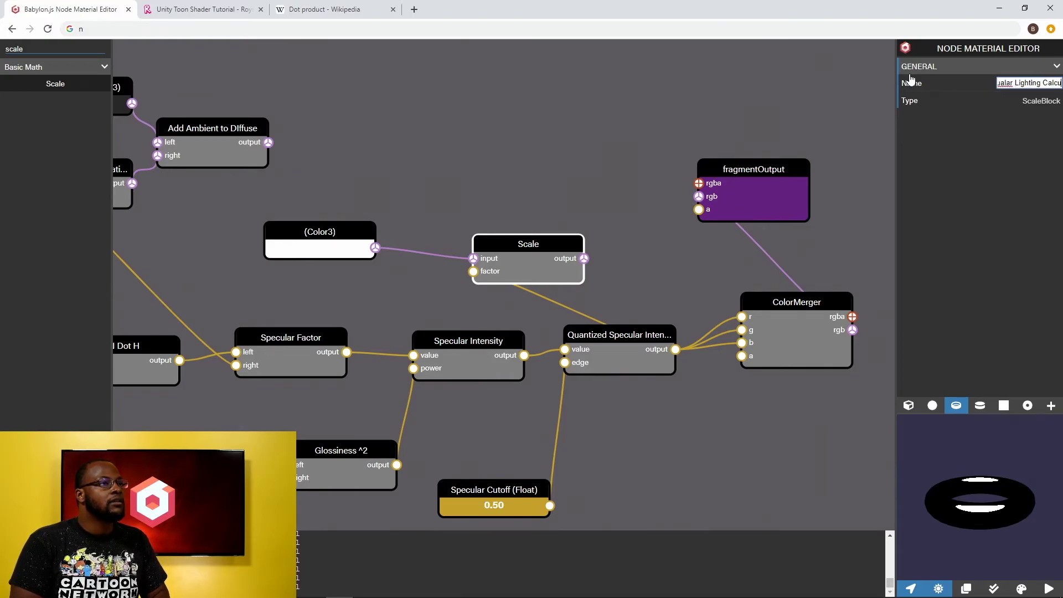
pyautogui.press('Return')
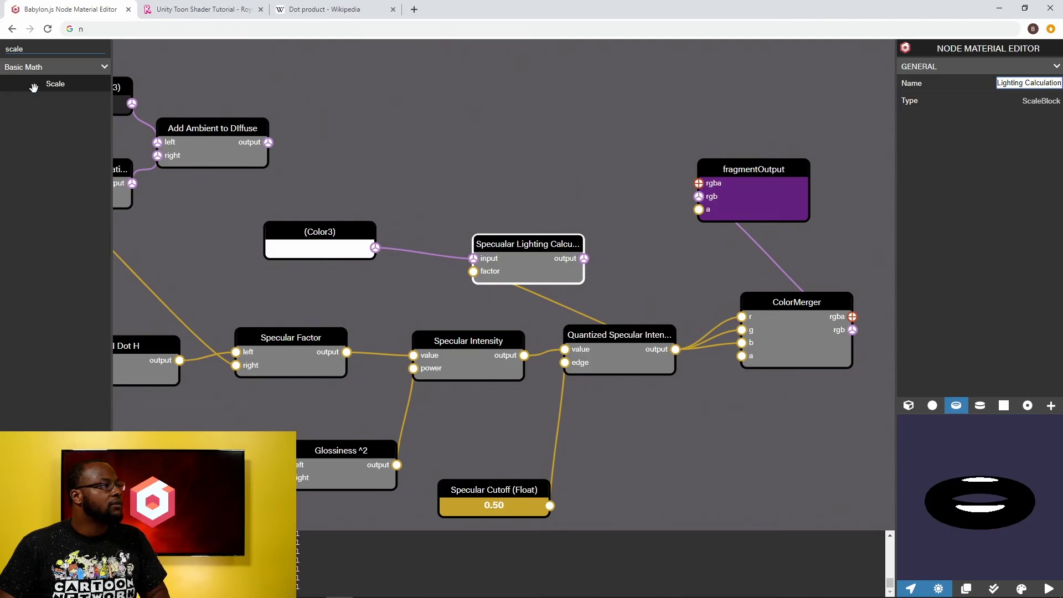
# - Add an Add node combining Add Ambient to Diffuse with the specular lighting
pyautogui.moveTo(40, 48); pyautogui.dragTo(2, 56)
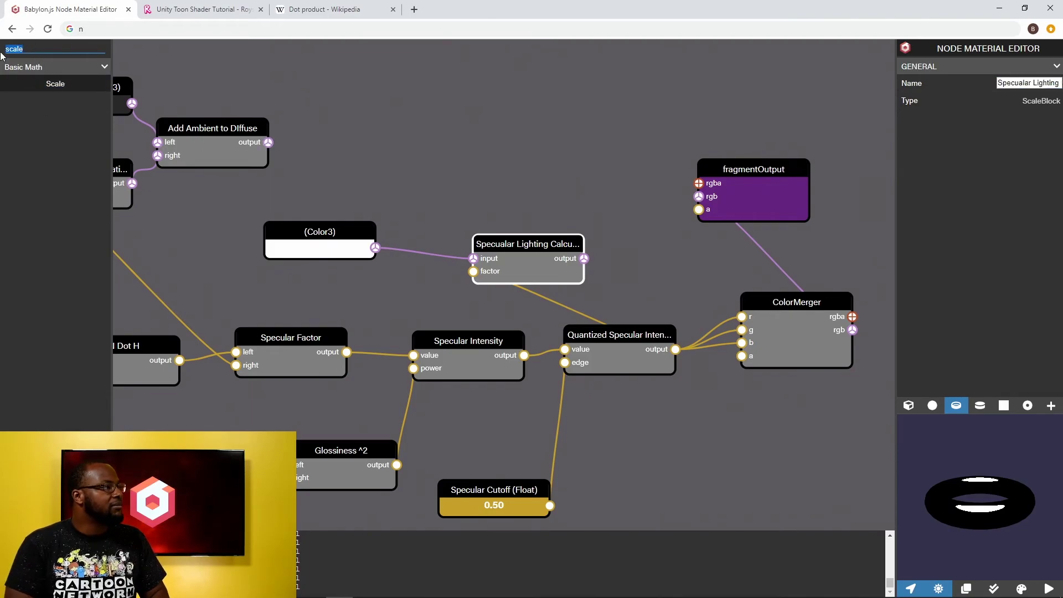
pyautogui.write('add')
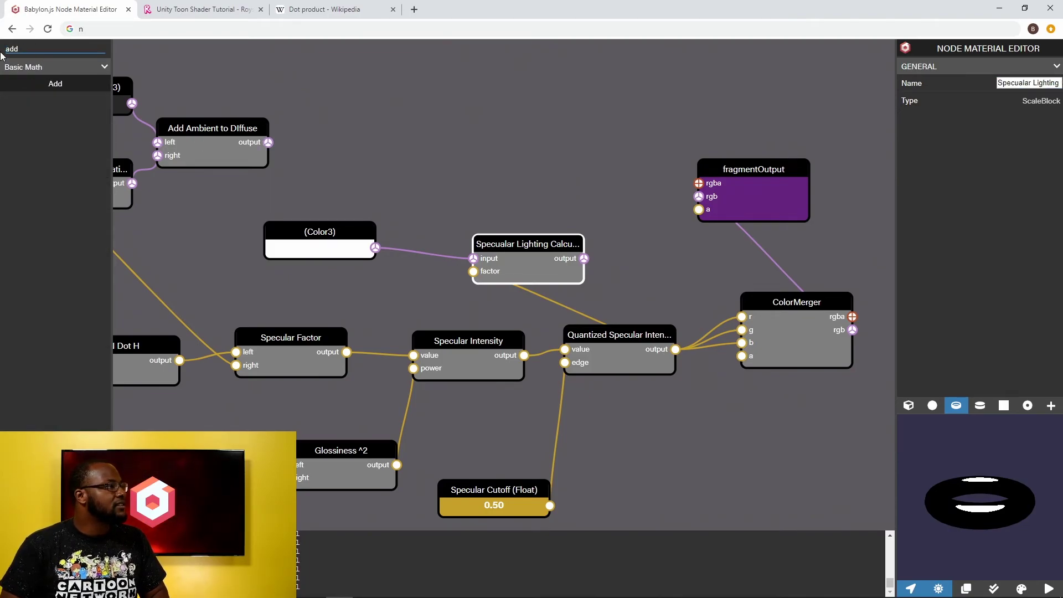
pyautogui.moveTo(56, 83); pyautogui.dragTo(454, 139)
pyautogui.moveTo(268, 142); pyautogui.dragTo(399, 150)
pyautogui.moveTo(584, 259); pyautogui.dragTo(400, 163)
# - Rename the Add node 'Add Specular + Ambient + Diffuse' and wire it to fragmentOutput rgb
pyautogui.click(435, 148)
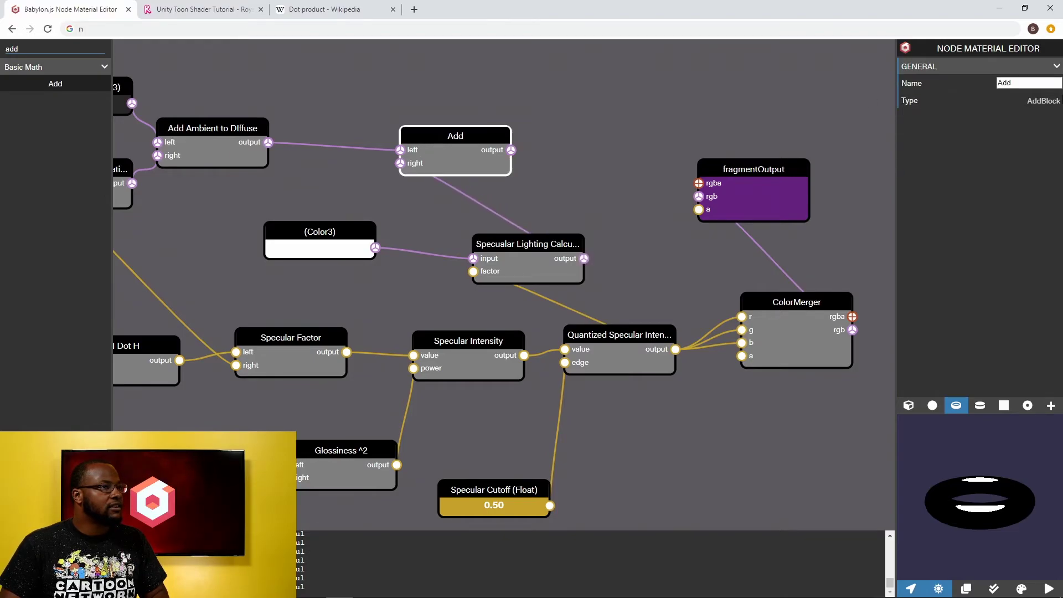
pyautogui.moveTo(1030, 85); pyautogui.dragTo(926, 84)
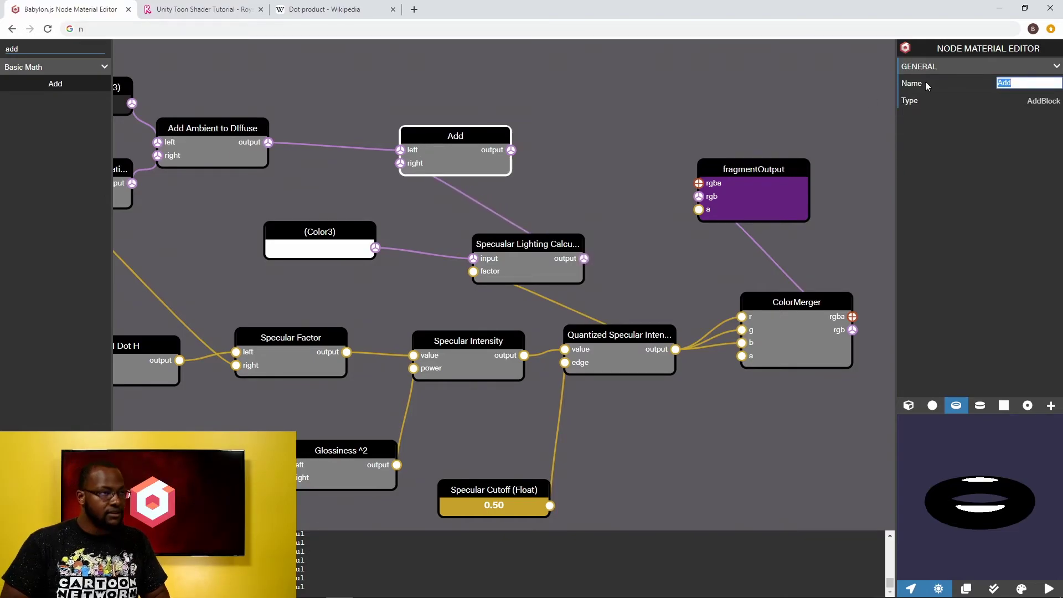
pyautogui.press('End')
pyautogui.write('S[e')
pyautogui.press('BackSpace')
pyautogui.press('BackSpace')
pyautogui.write('pecular ')
pyautogui.write('+ Ambient +')
pyautogui.write(' Diffuse')
pyautogui.press('Return')
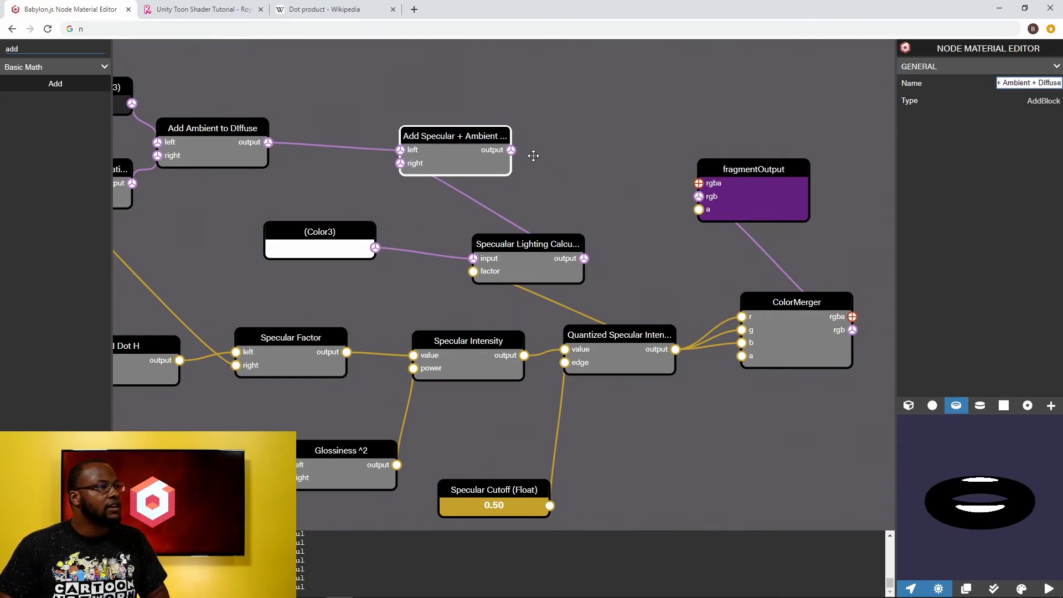
pyautogui.moveTo(516, 150); pyautogui.dragTo(698, 196)
pyautogui.moveTo(970, 506); pyautogui.dragTo(959, 518)
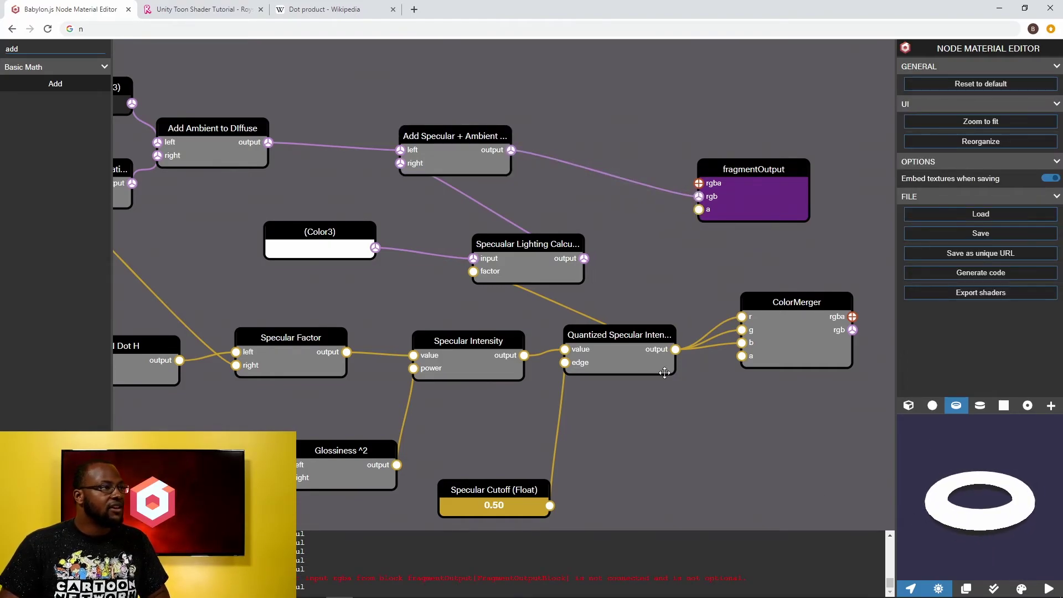
# - Darken the diffuse Color3 node's value to a lighter grey
pyautogui.moveTo(343, 196); pyautogui.dragTo(731, 241)
pyautogui.click(308, 315)
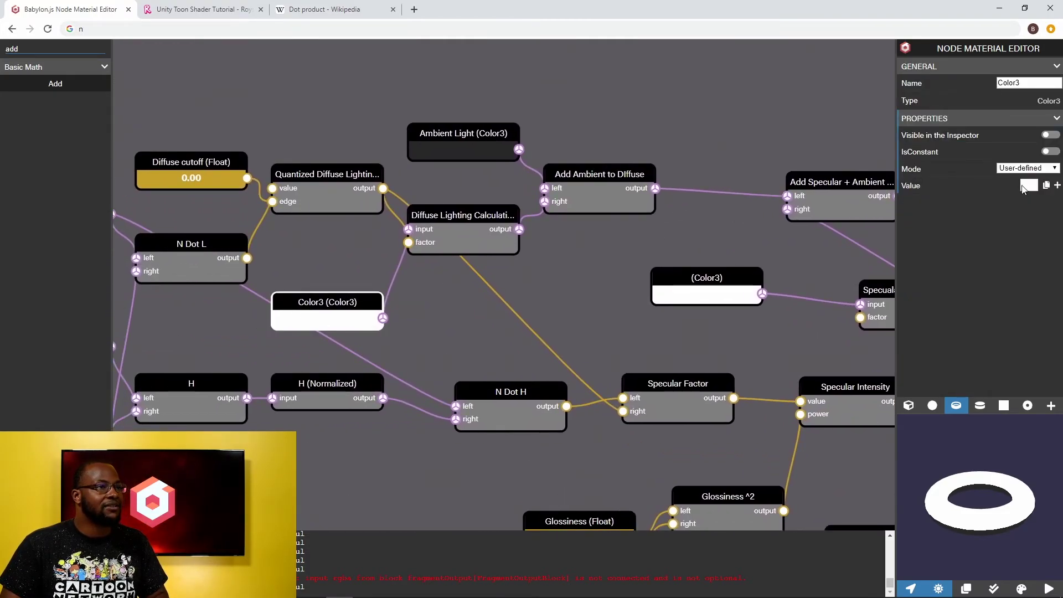
pyautogui.click(1025, 186)
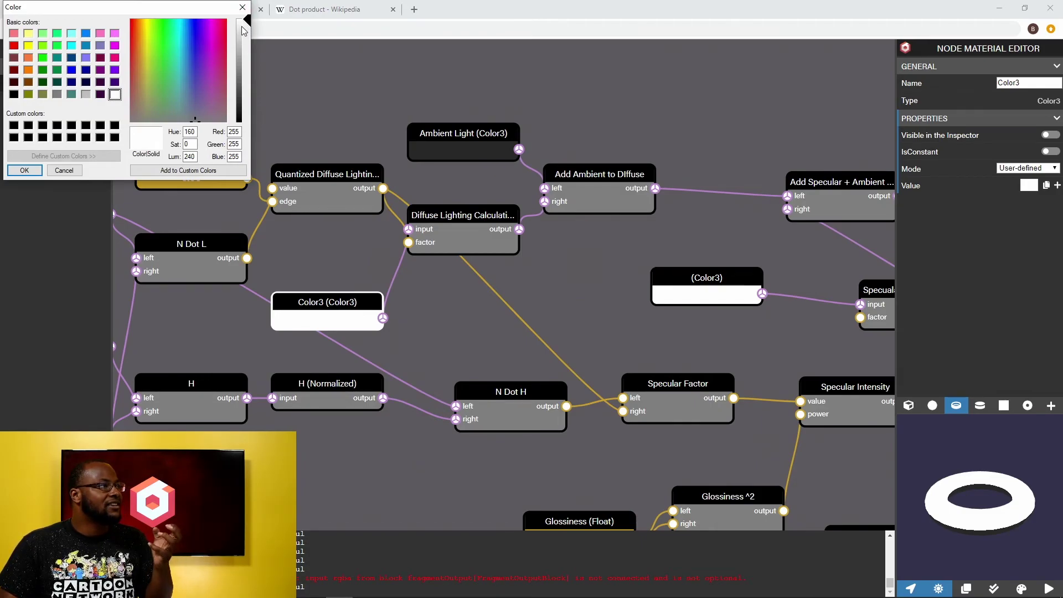
pyautogui.moveTo(244, 22); pyautogui.dragTo(246, 38)
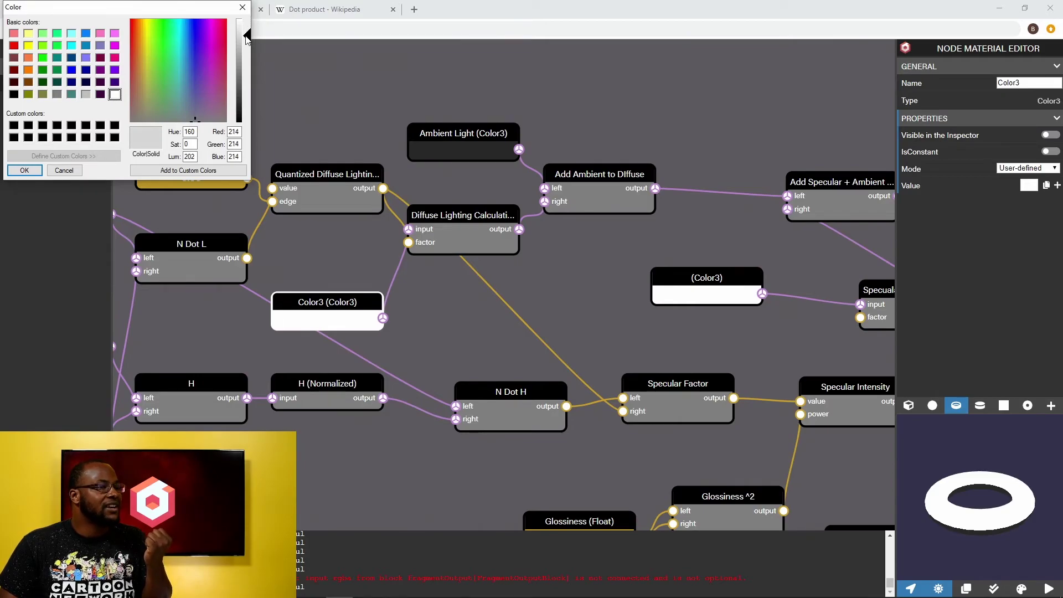
pyautogui.moveTo(246, 38); pyautogui.dragTo(247, 41)
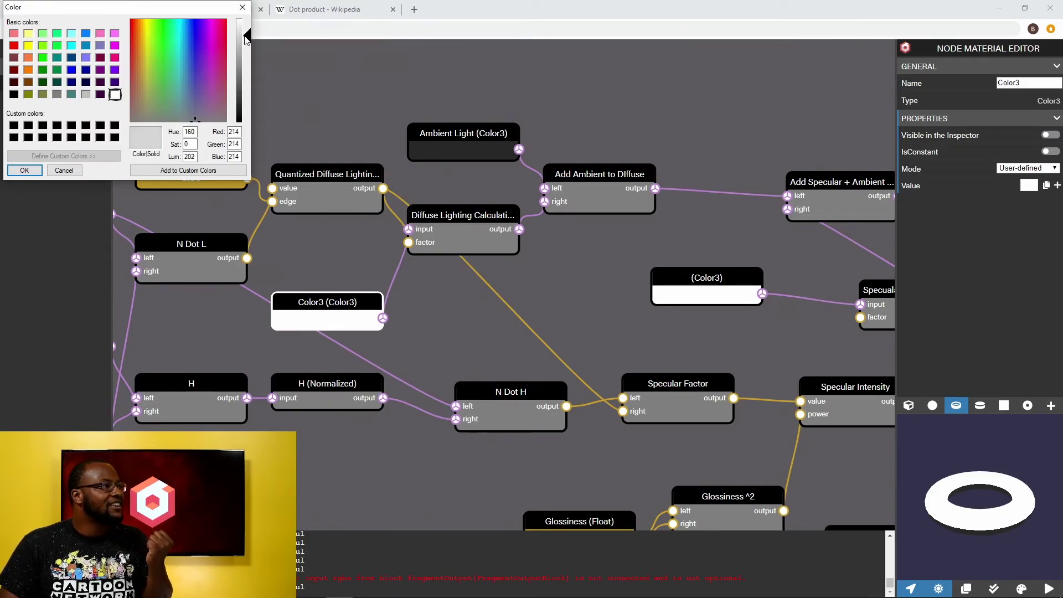
pyautogui.click(24, 171)
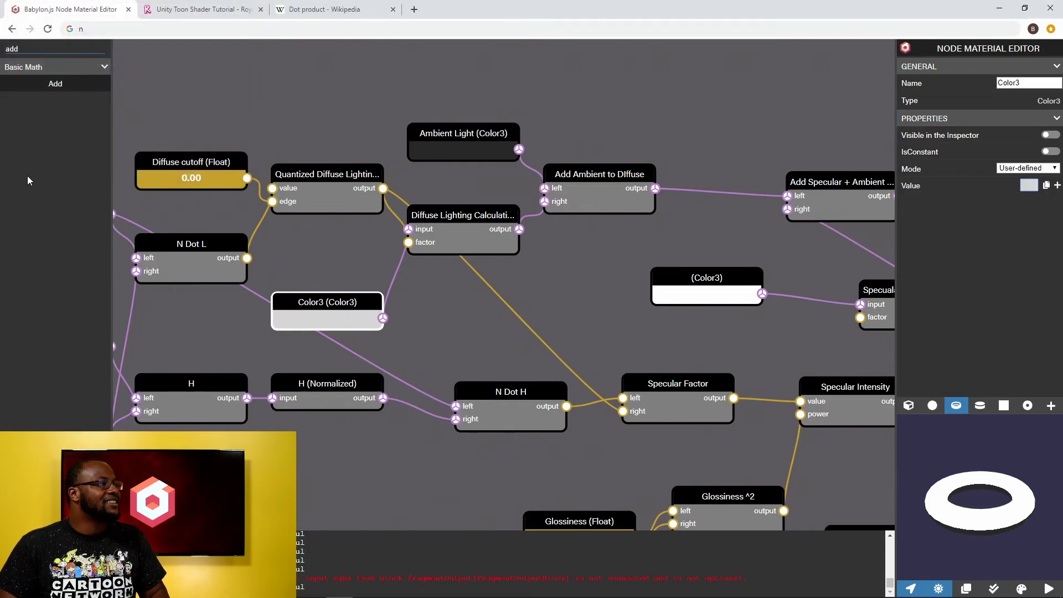
# - Darken the Ambient Light node's colour slightly
pyautogui.moveTo(641, 276); pyautogui.dragTo(458, 233)
pyautogui.click(555, 242)
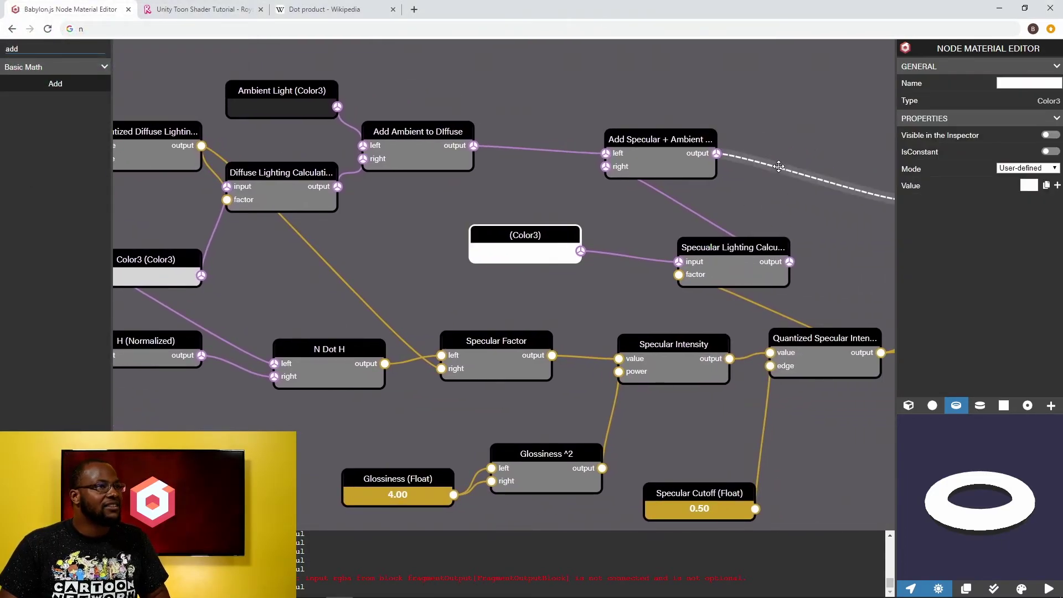
pyautogui.moveTo(735, 227); pyautogui.dragTo(534, 234)
pyautogui.moveTo(577, 190); pyautogui.dragTo(641, 190)
pyautogui.moveTo(356, 193); pyautogui.dragTo(615, 178)
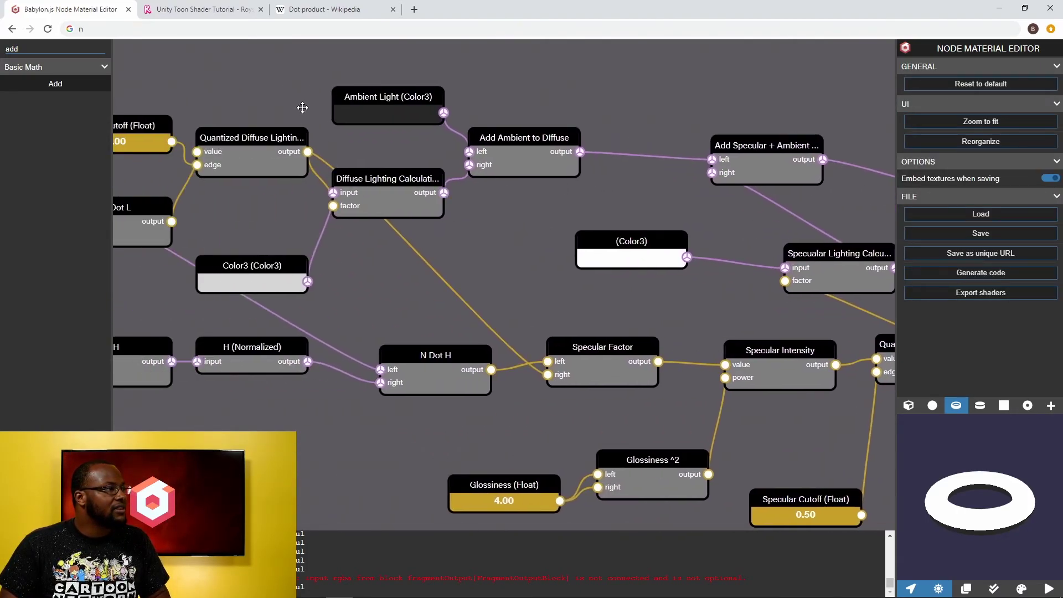
pyautogui.click(382, 122)
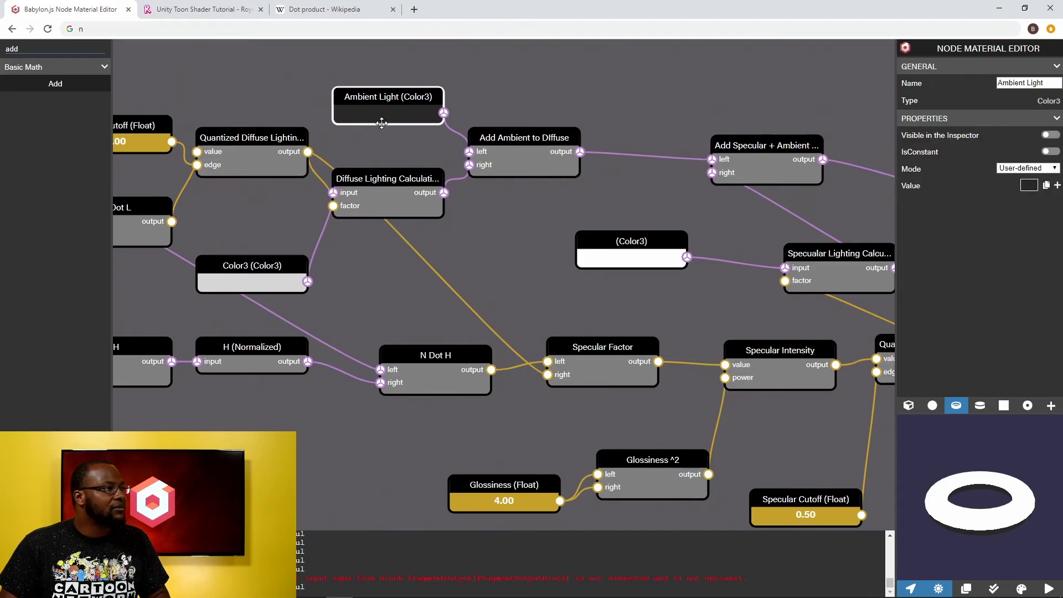
pyautogui.click(1028, 185)
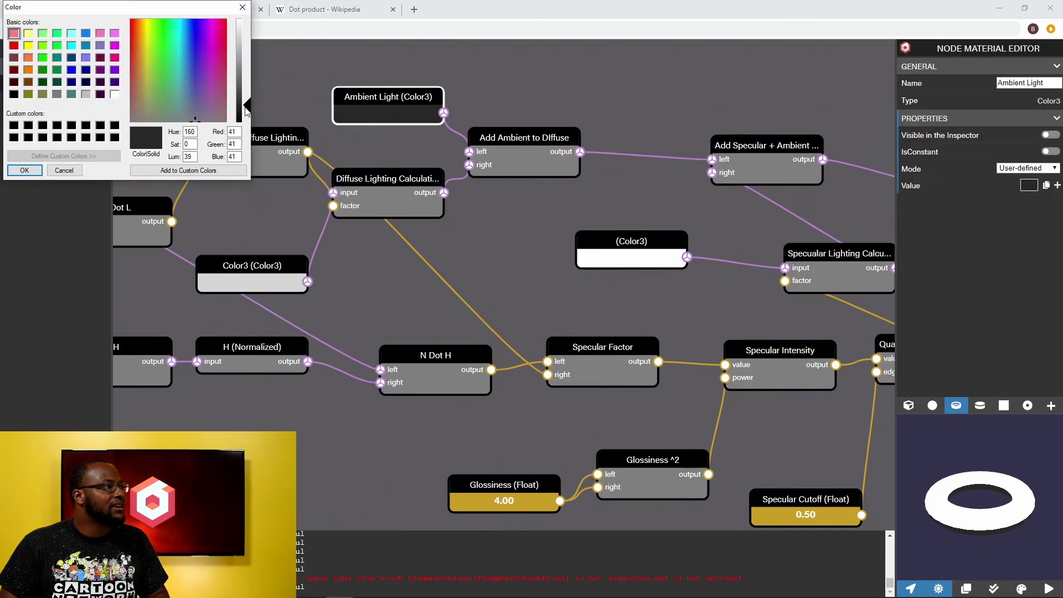
pyautogui.moveTo(245, 111); pyautogui.dragTo(245, 116)
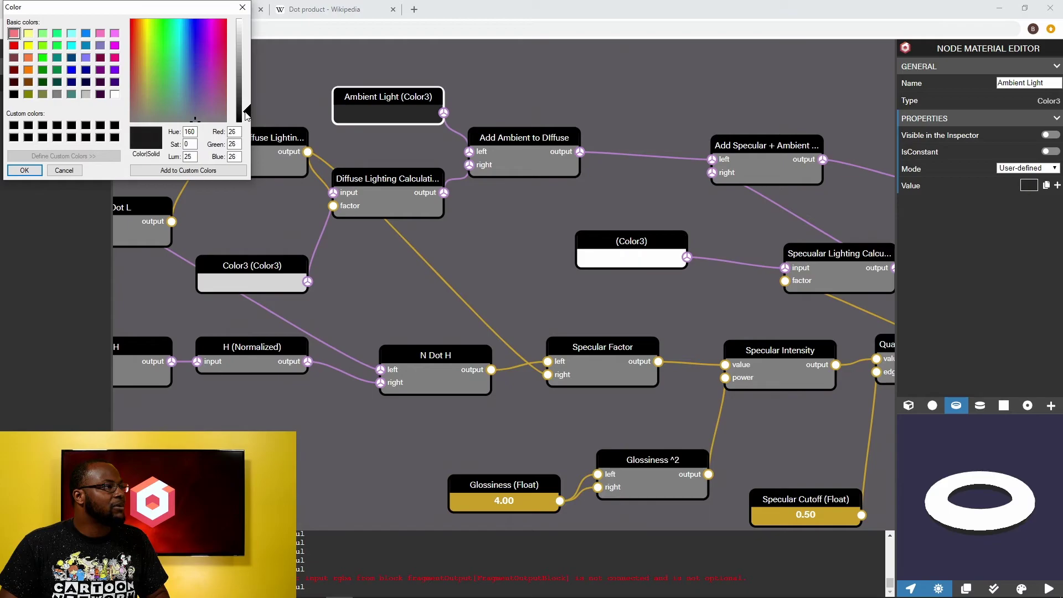
pyautogui.click(22, 170)
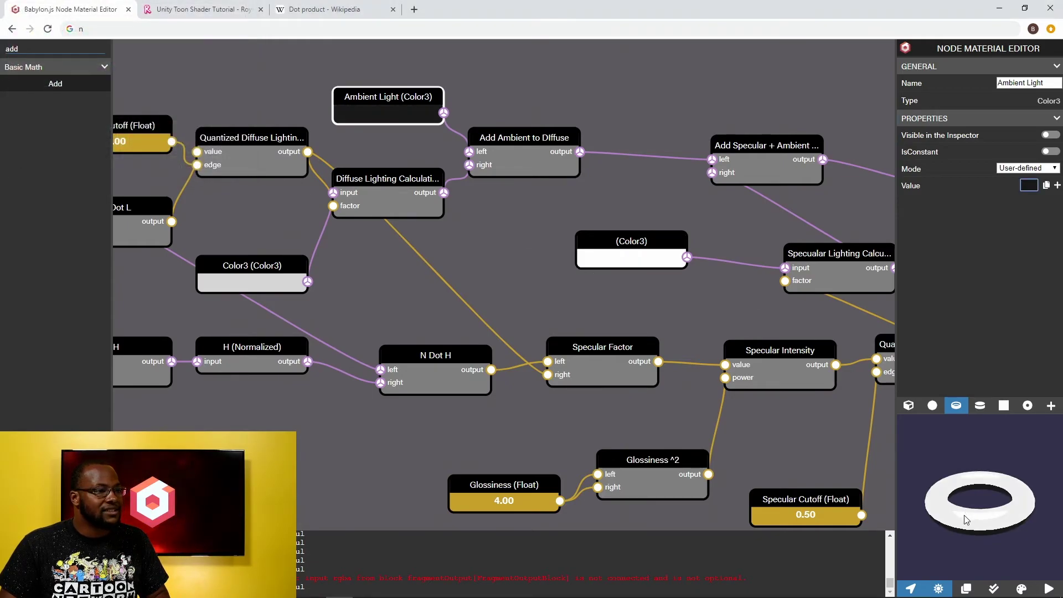
# - Darken the diffuse Color3 further to grey 187, 187, 187 and check the preview
pyautogui.click(292, 283)
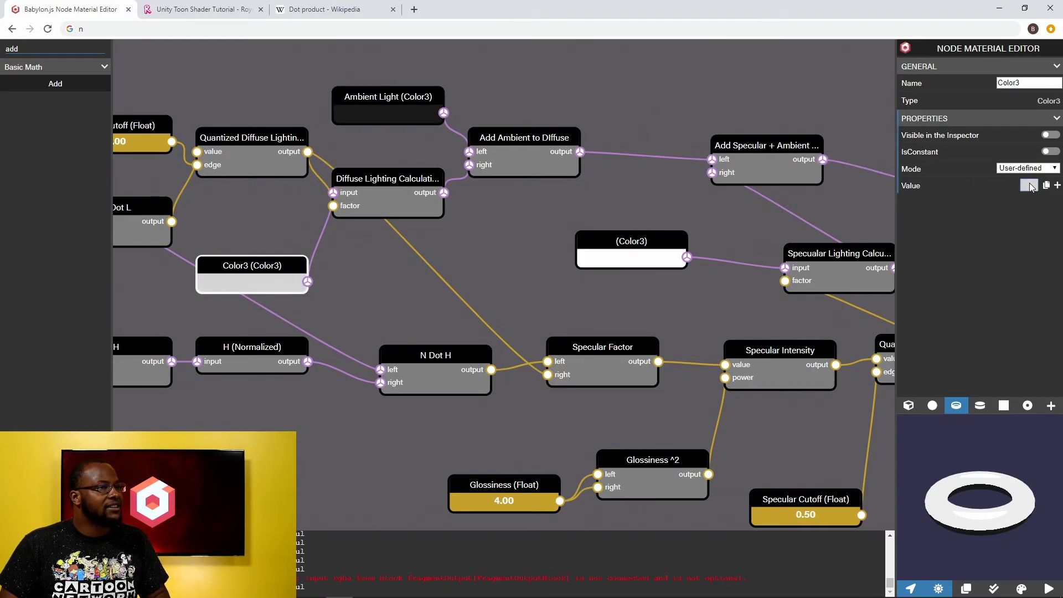
pyautogui.click(1028, 186)
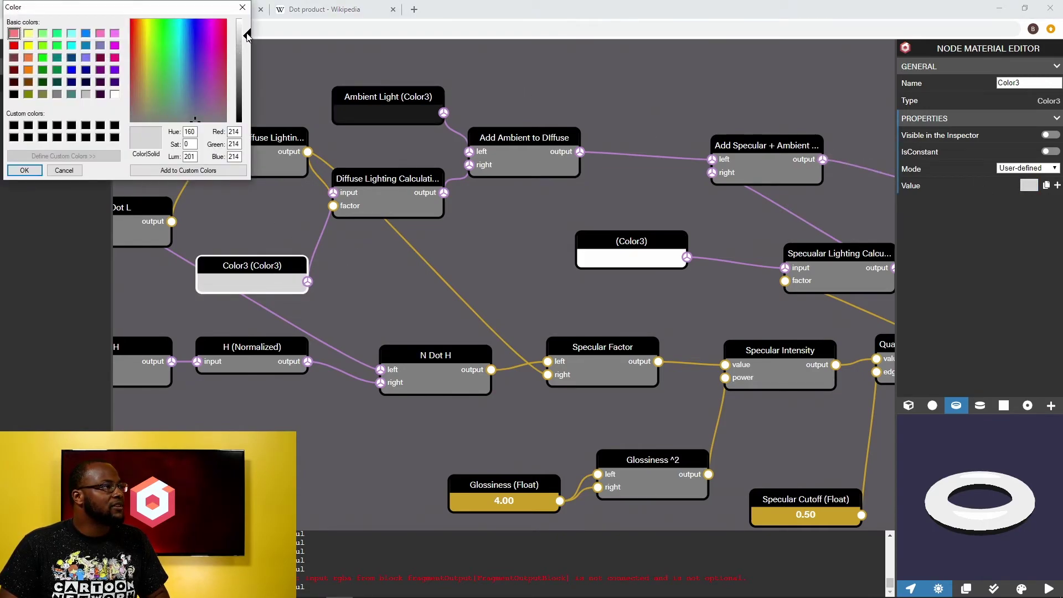
pyautogui.moveTo(247, 39); pyautogui.dragTo(247, 50)
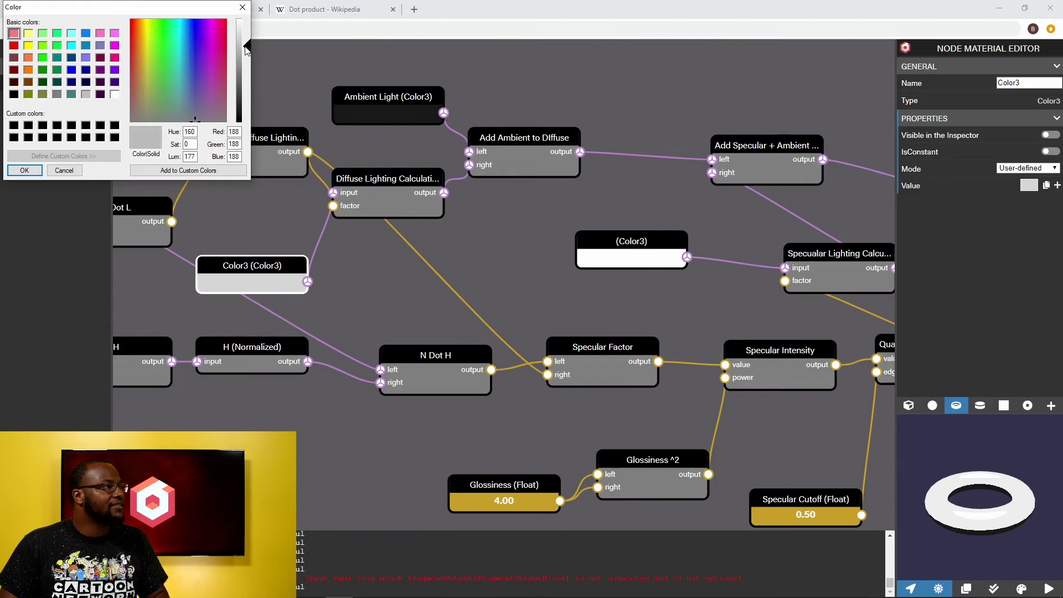
pyautogui.click(24, 170)
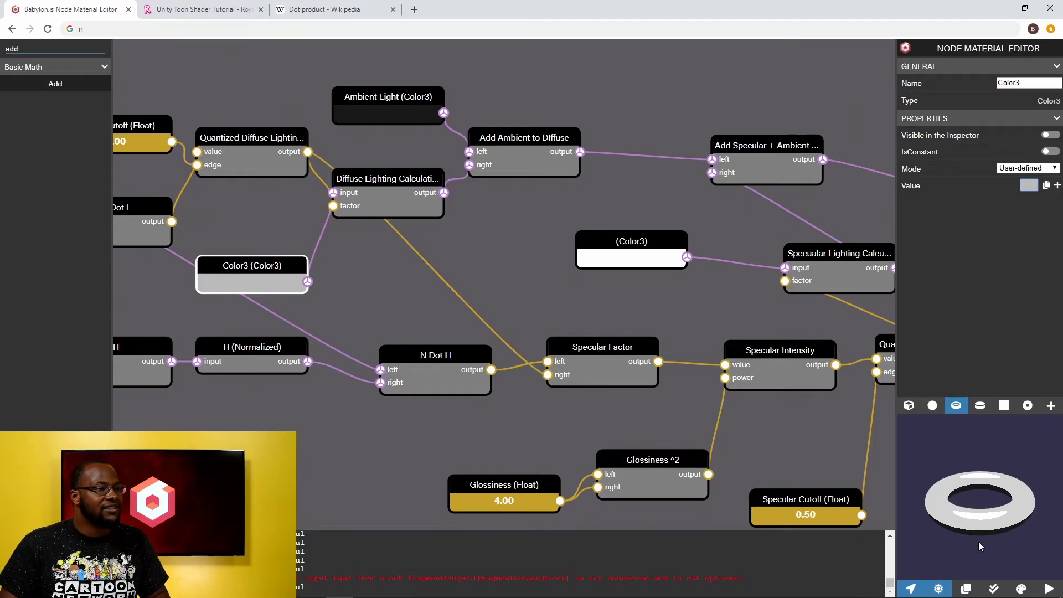
pyautogui.moveTo(977, 542); pyautogui.dragTo(1001, 536)
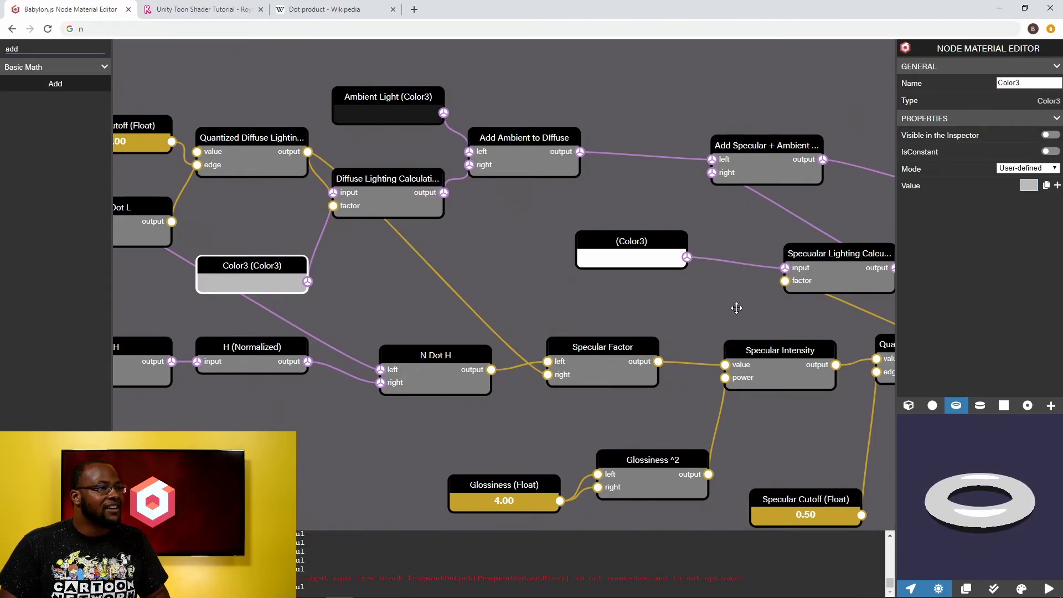
pyautogui.moveTo(737, 307); pyautogui.dragTo(409, 249)
# - Reorganize the graph layout and move fragmentOutput further right to make room
pyautogui.click(474, 200)
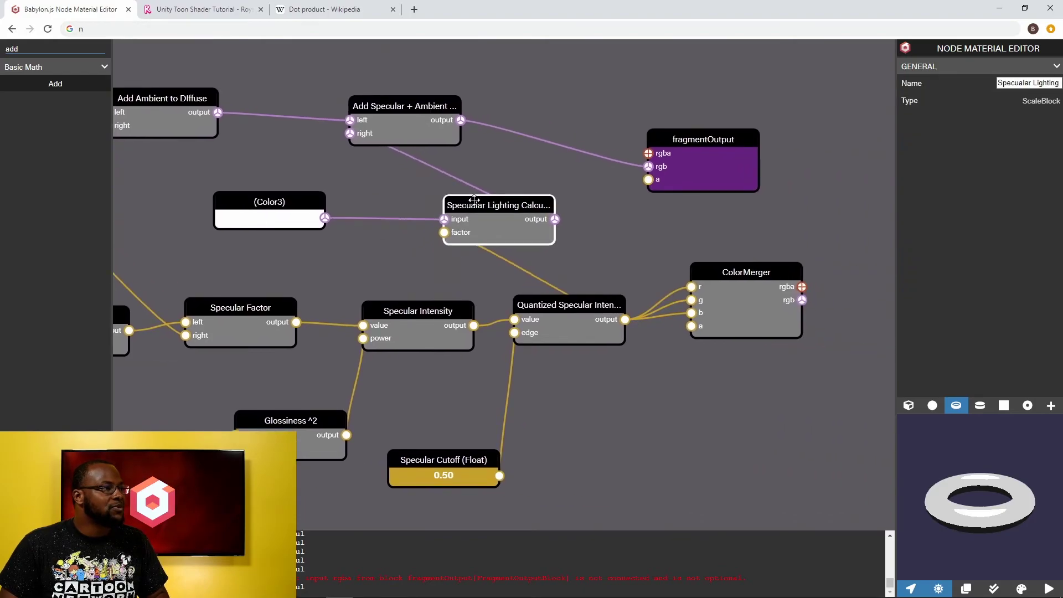
pyautogui.moveTo(474, 199); pyautogui.dragTo(466, 195)
pyautogui.click(885, 149)
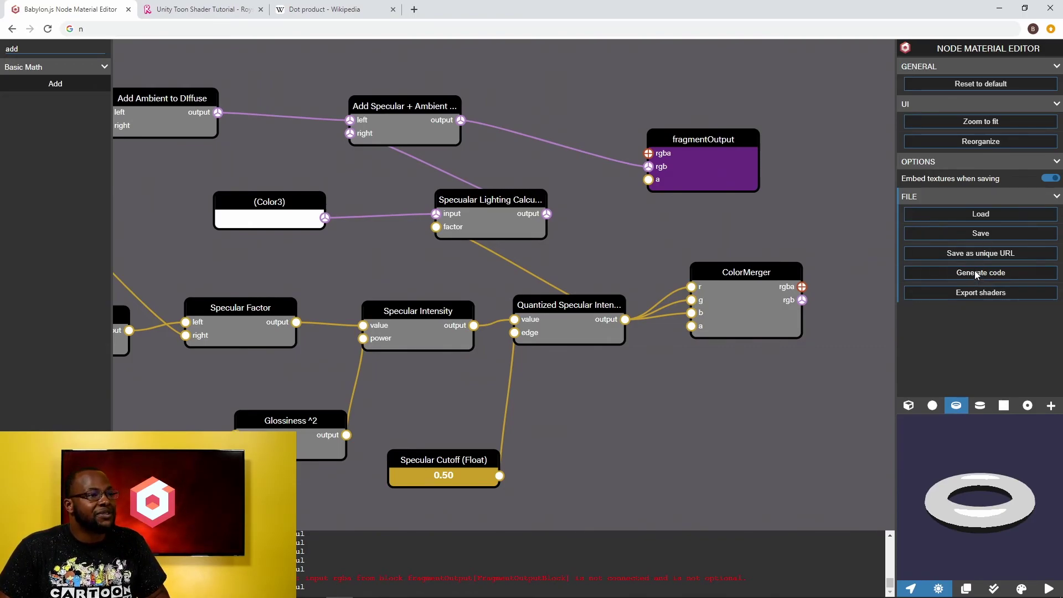
pyautogui.click(981, 143)
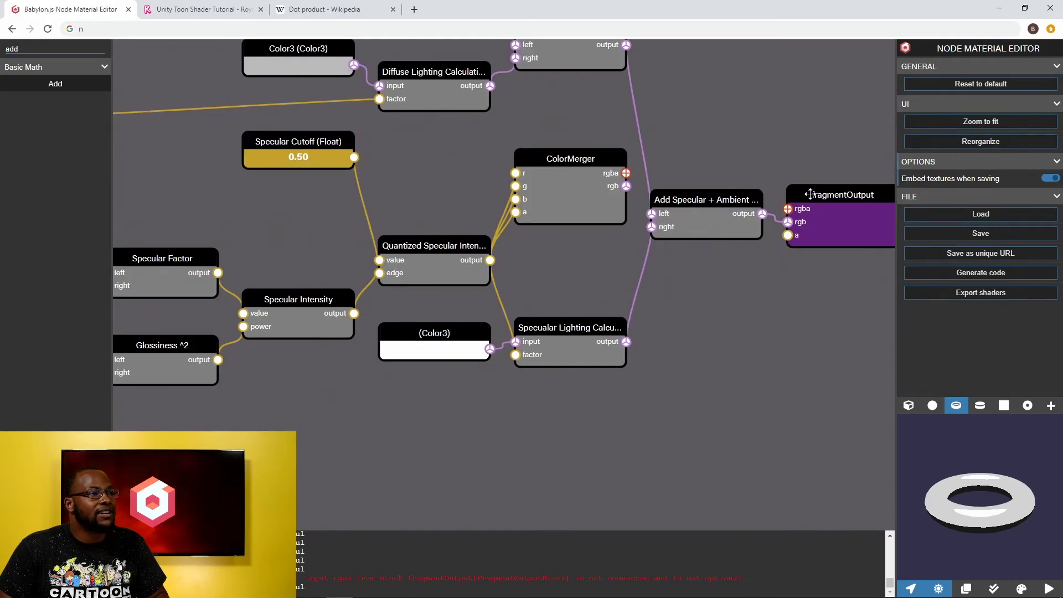
pyautogui.moveTo(706, 284); pyautogui.dragTo(562, 437)
pyautogui.moveTo(675, 352); pyautogui.dragTo(796, 343)
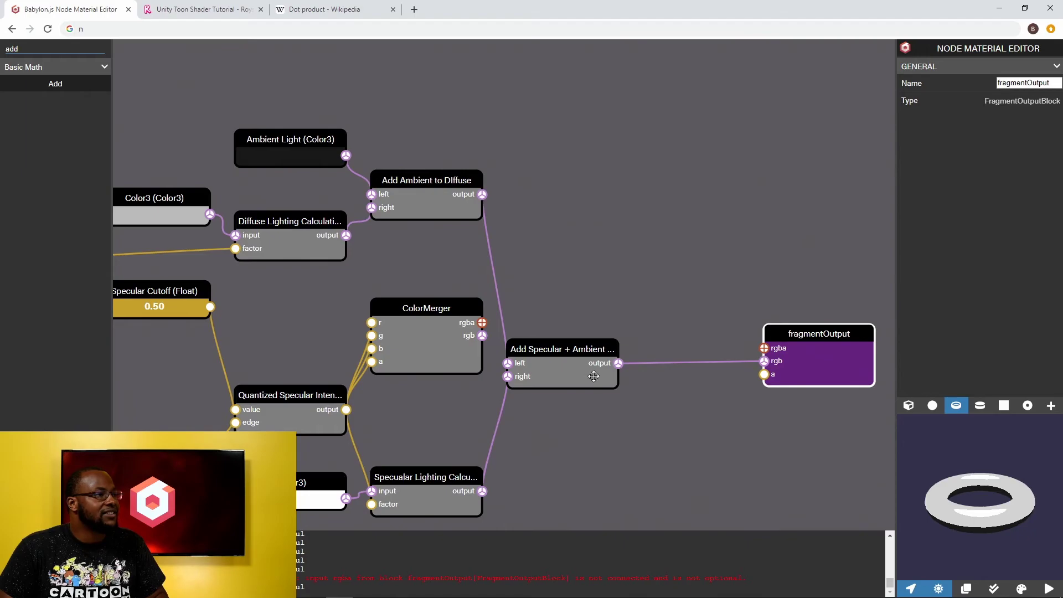
pyautogui.moveTo(624, 386); pyautogui.dragTo(594, 337)
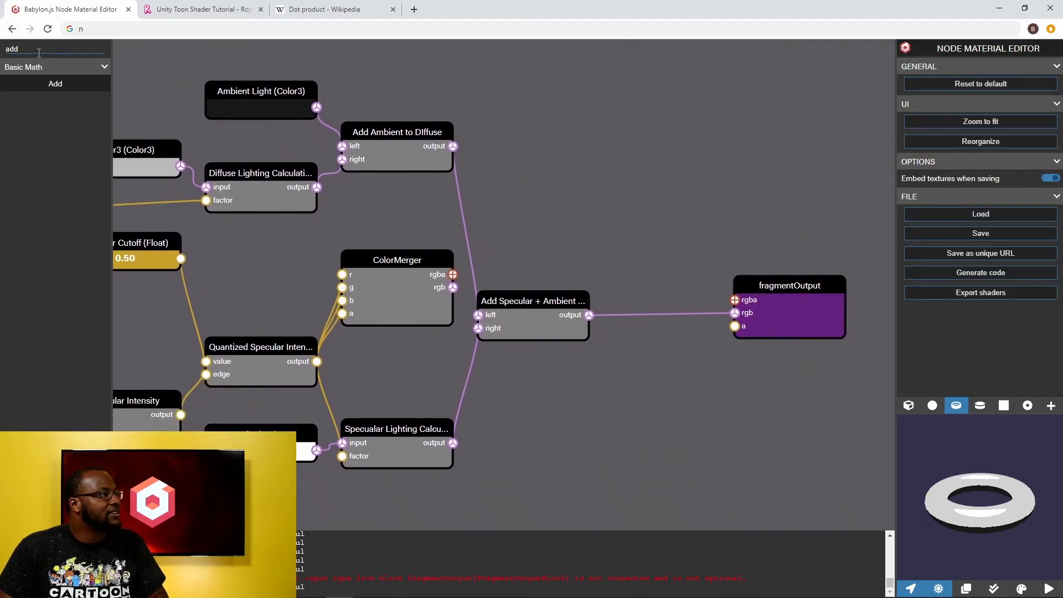
# - Add a Multiply node fed by the summed lighting and name it for light times surface colour
pyautogui.moveTo(38, 53); pyautogui.dragTo(1, 51)
pyautogui.write('mult')
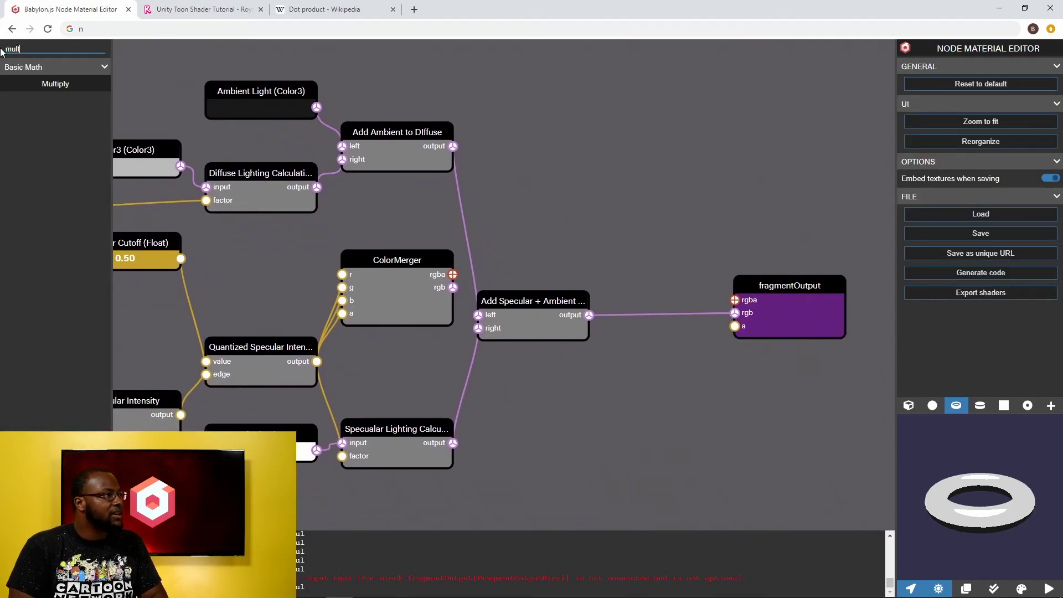
pyautogui.moveTo(25, 83); pyautogui.dragTo(708, 407)
pyautogui.moveTo(589, 315); pyautogui.dragTo(642, 417)
pyautogui.click(671, 408)
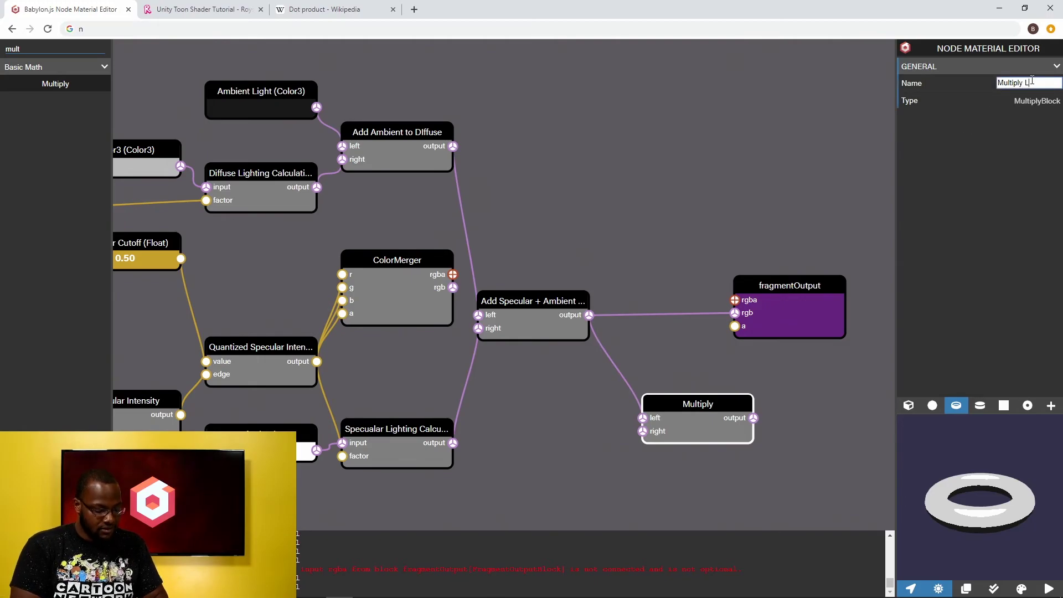
pyautogui.write('Surface COlor')
pyautogui.press('Return')
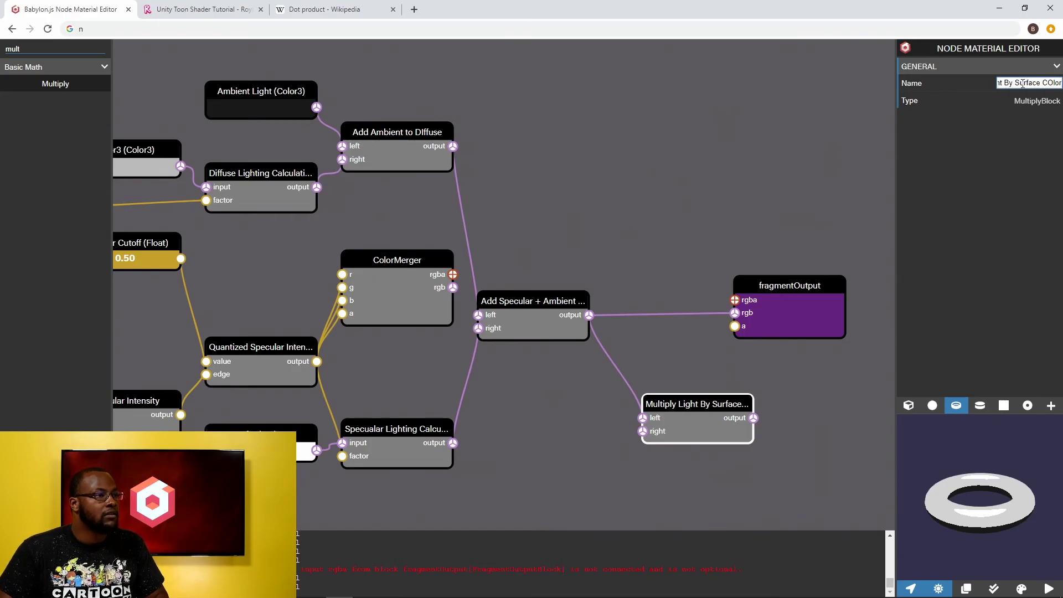
# - Pan across the graph back to the output nodes and clear the node filter
pyautogui.moveTo(593, 370); pyautogui.dragTo(648, 315)
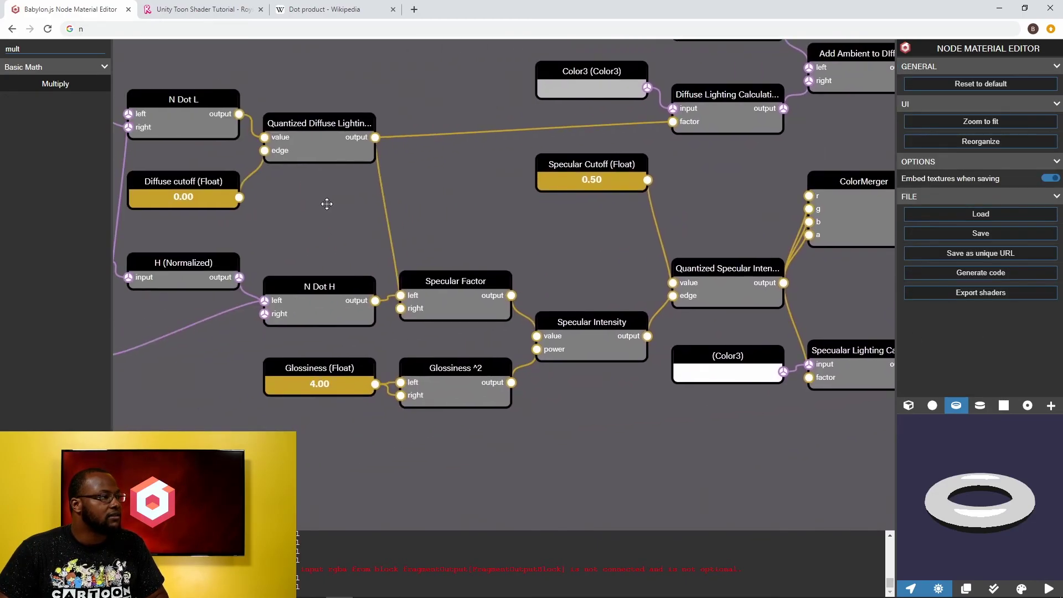
pyautogui.moveTo(327, 204); pyautogui.dragTo(1025, 49)
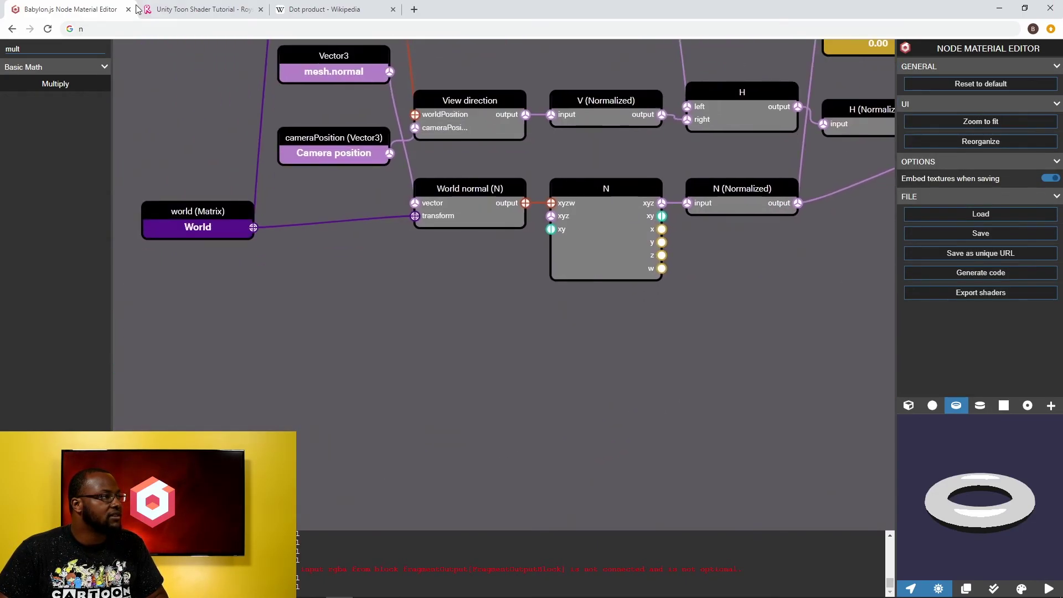
pyautogui.moveTo(61, 50); pyautogui.dragTo(1, 36)
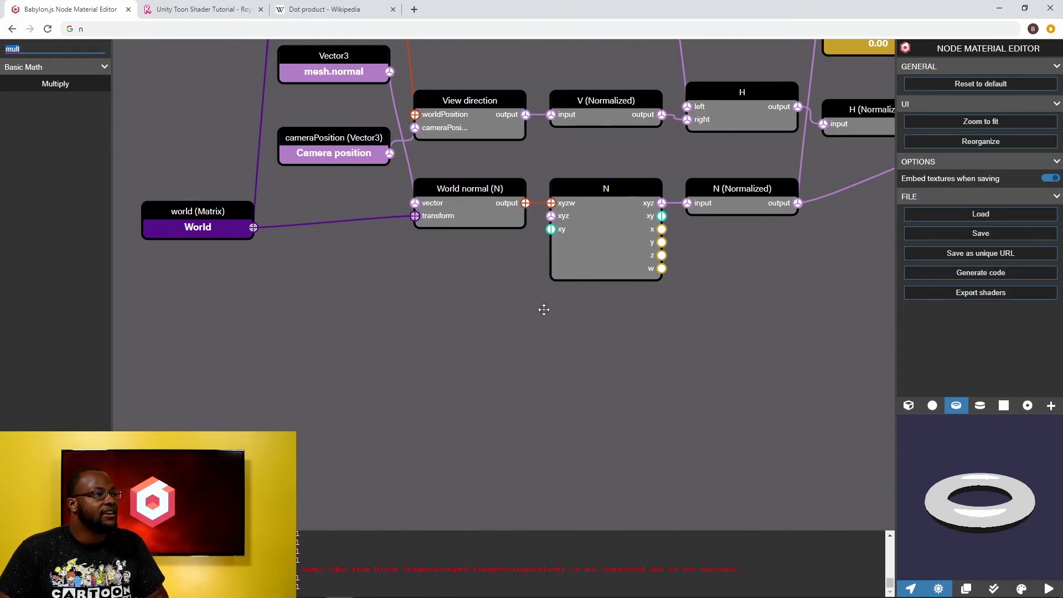
pyautogui.moveTo(766, 349); pyautogui.dragTo(379, 371)
pyautogui.moveTo(766, 330); pyautogui.dragTo(425, 353)
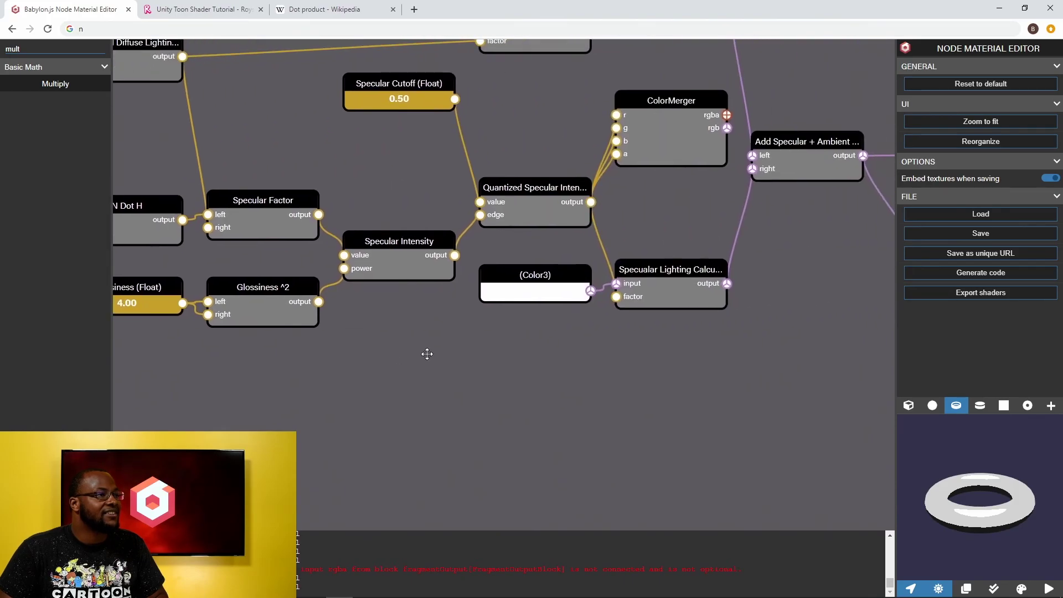
pyautogui.moveTo(768, 346); pyautogui.dragTo(349, 370)
pyautogui.moveTo(574, 339); pyautogui.dragTo(648, 348)
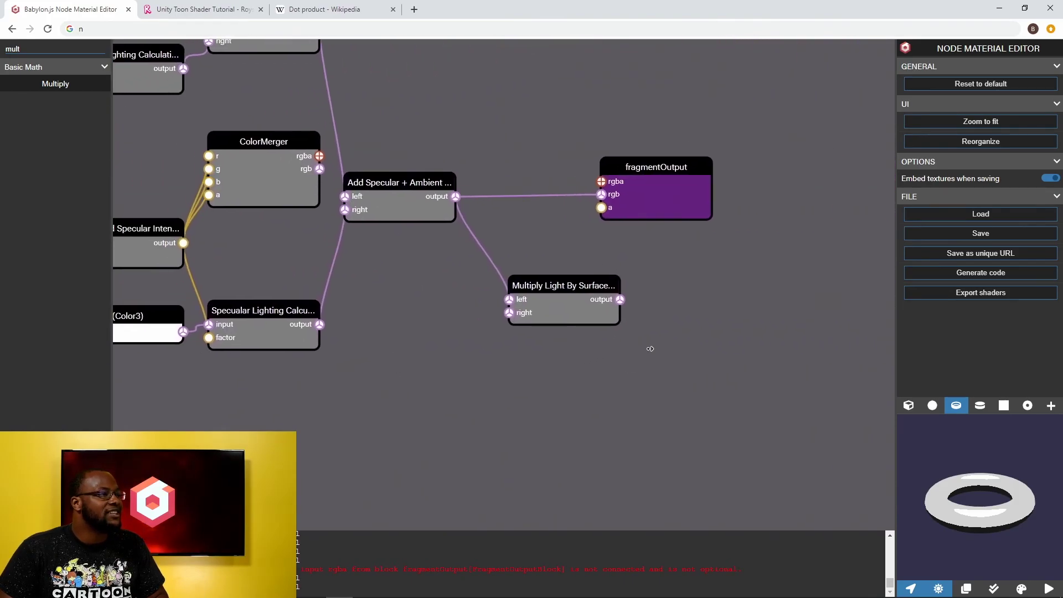
pyautogui.press('BackSpace')
pyautogui.press('BackSpace')
pyautogui.press('BackSpace')
pyautogui.press('BackSpace')
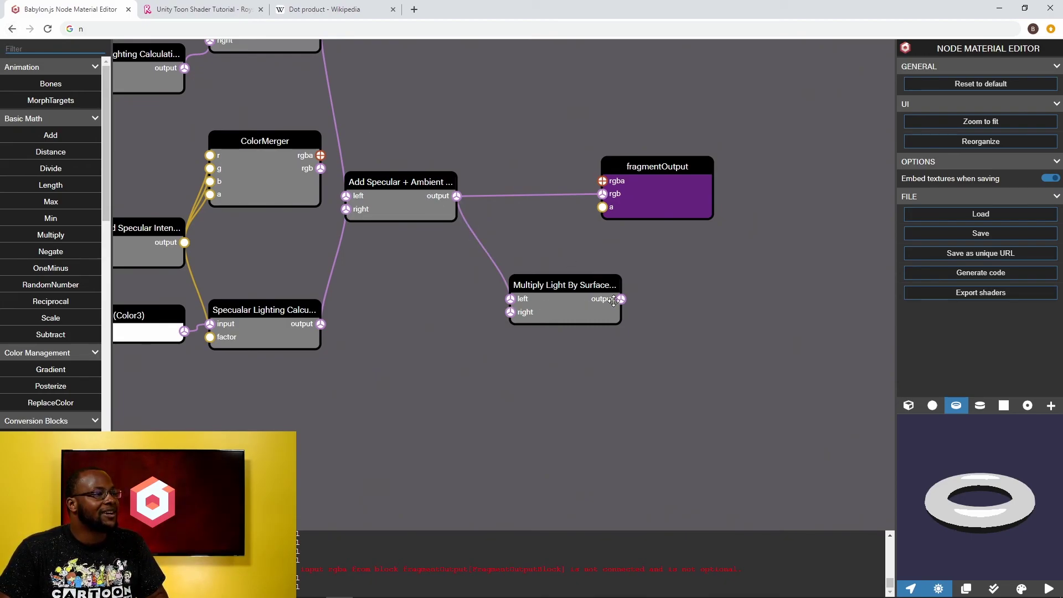
# - Wire the Multiply output into fragmentOutput's rgb and place it beside the output
pyautogui.moveTo(620, 299); pyautogui.dragTo(744, 247)
pyautogui.click(635, 169)
pyautogui.moveTo(545, 291); pyautogui.dragTo(582, 251)
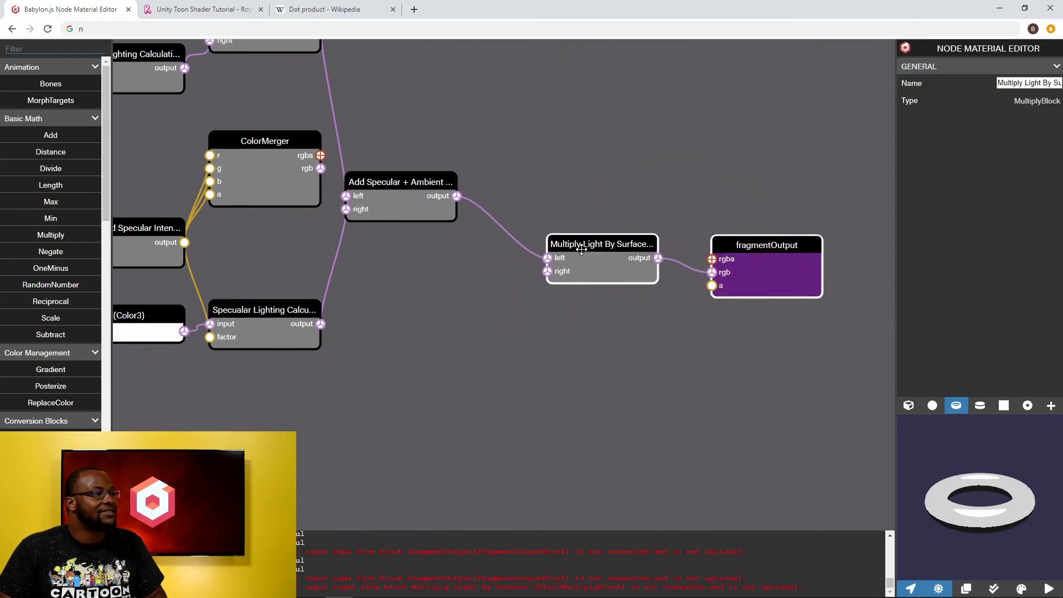
# - Add a Color3 surface-colour node for Multiply's right input and set it to rich green
pyautogui.click(34, 48)
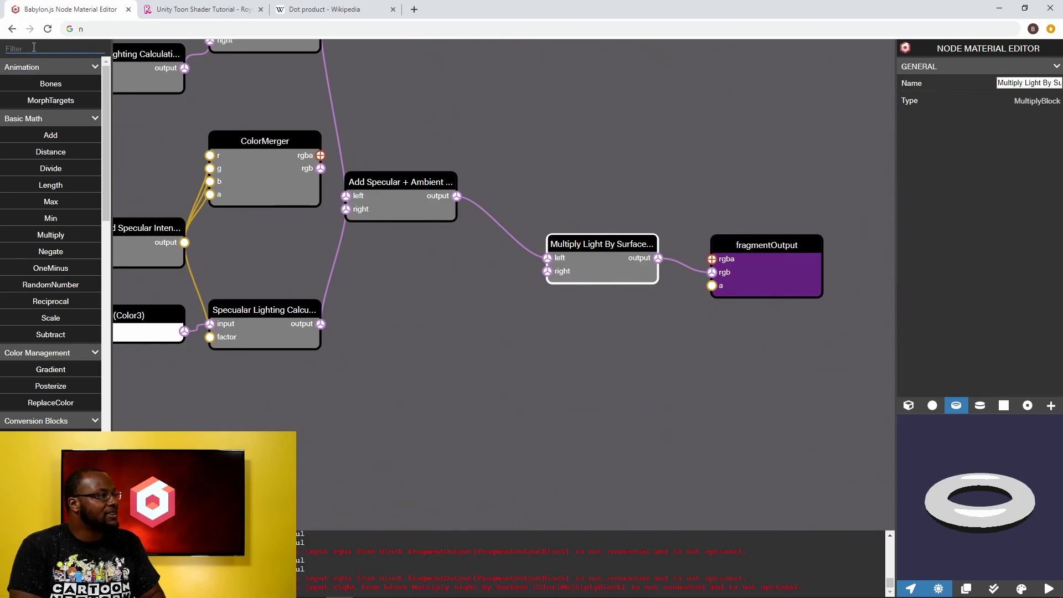
pyautogui.write('Color')
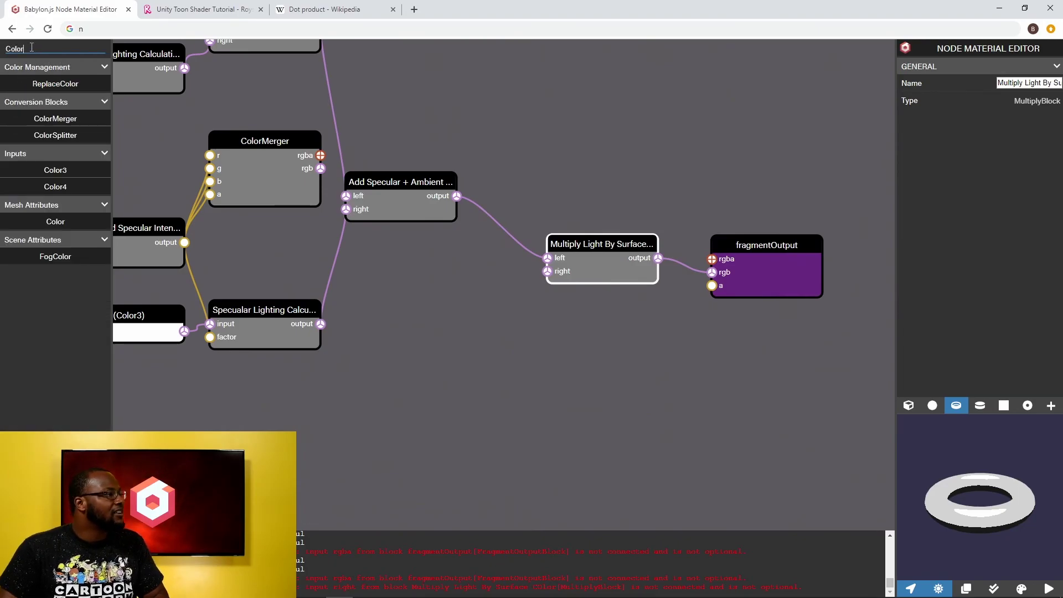
pyautogui.moveTo(55, 170); pyautogui.dragTo(546, 270)
pyautogui.click(474, 348)
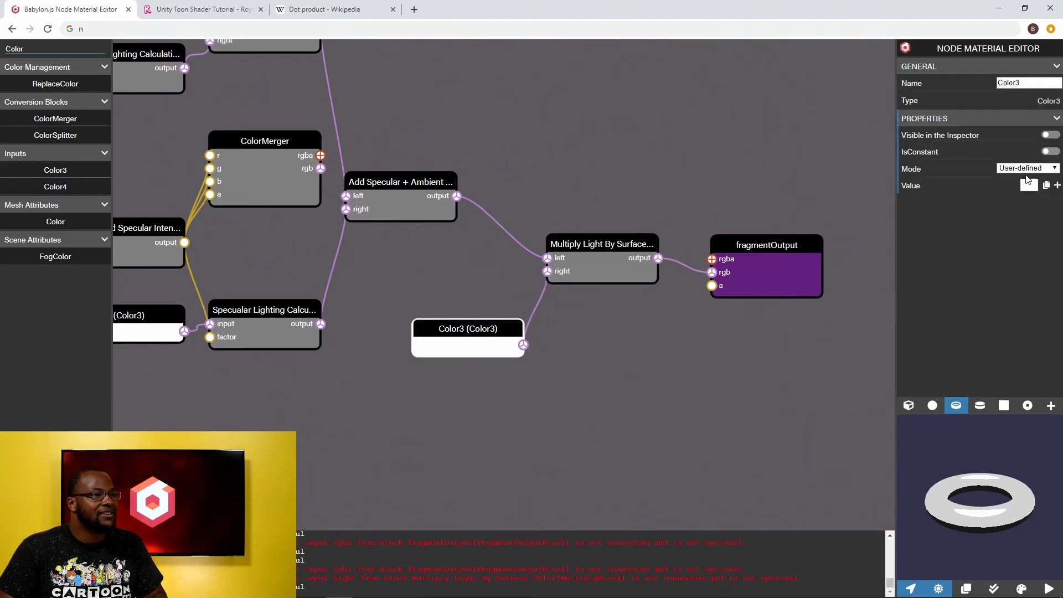
pyautogui.click(1028, 184)
pyautogui.click(175, 63)
pyautogui.click(162, 34)
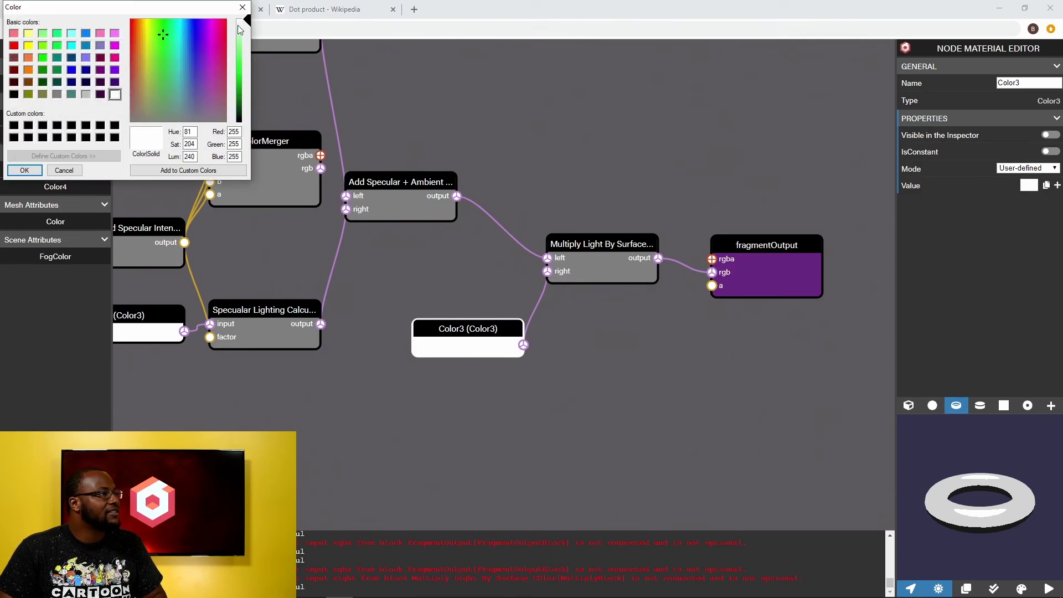
pyautogui.moveTo(249, 22); pyautogui.dragTo(248, 96)
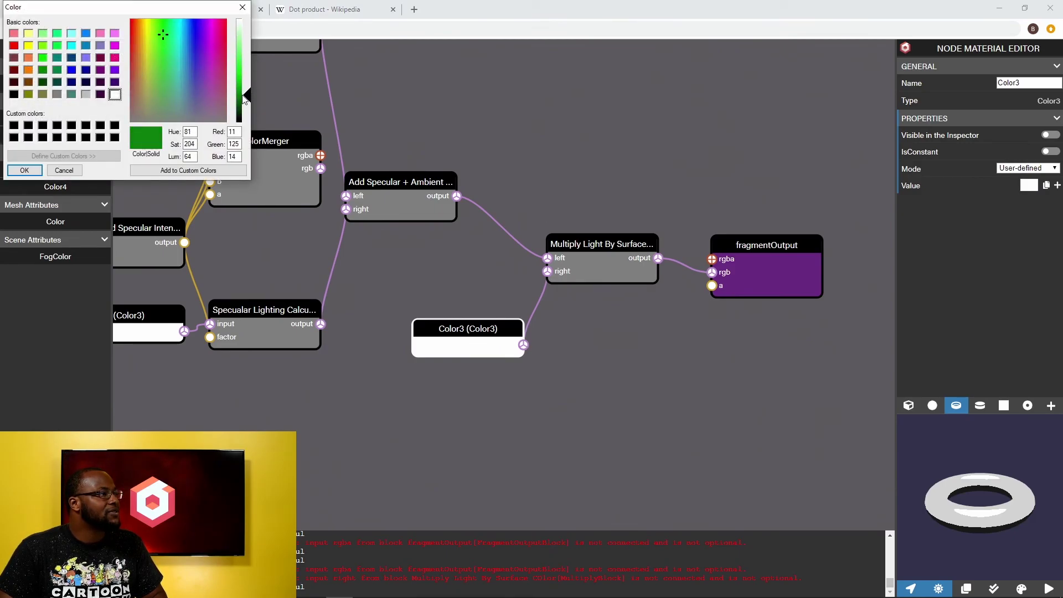
pyautogui.click(23, 170)
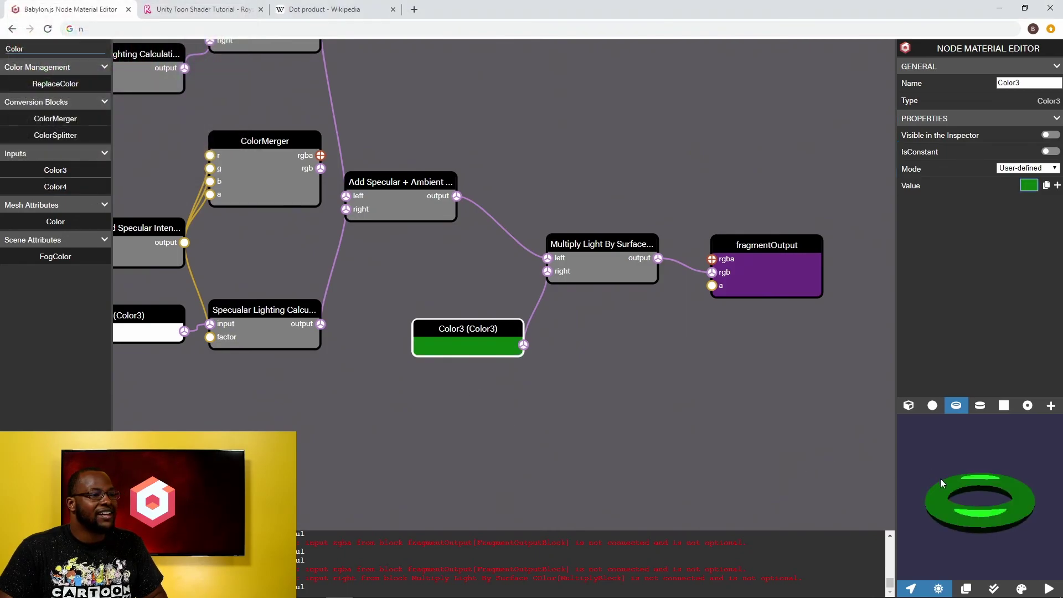
# - Switch the preview from the torus to the shader ball and orbit it to inspect the green shading
pyautogui.moveTo(952, 483); pyautogui.dragTo(975, 503)
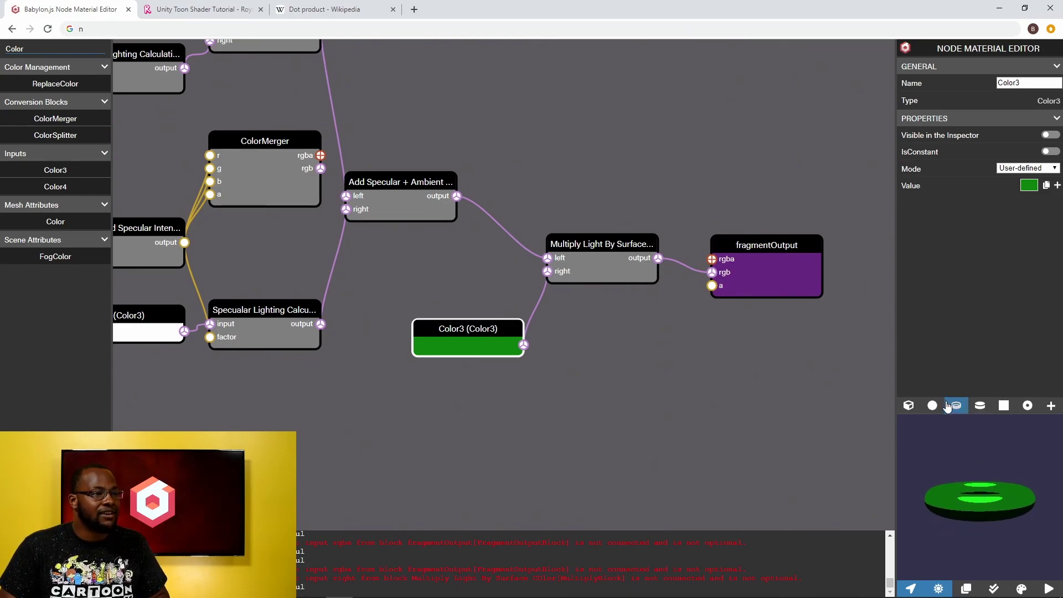
pyautogui.click(1027, 406)
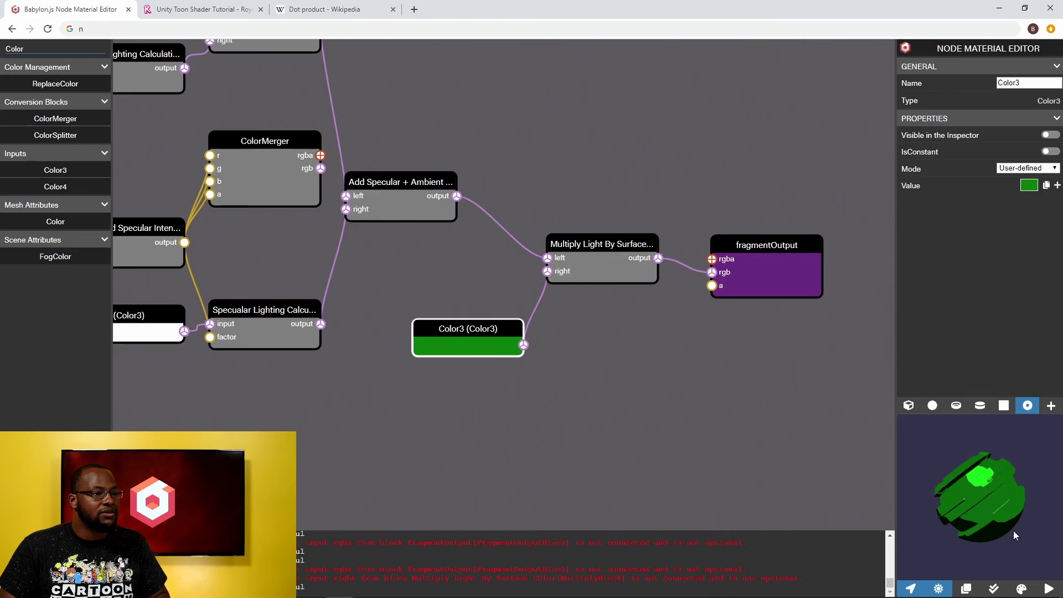
pyautogui.moveTo(974, 487); pyautogui.dragTo(949, 510)
pyautogui.moveTo(977, 473); pyautogui.dragTo(984, 524)
pyautogui.moveTo(1004, 484); pyautogui.dragTo(868, 465)
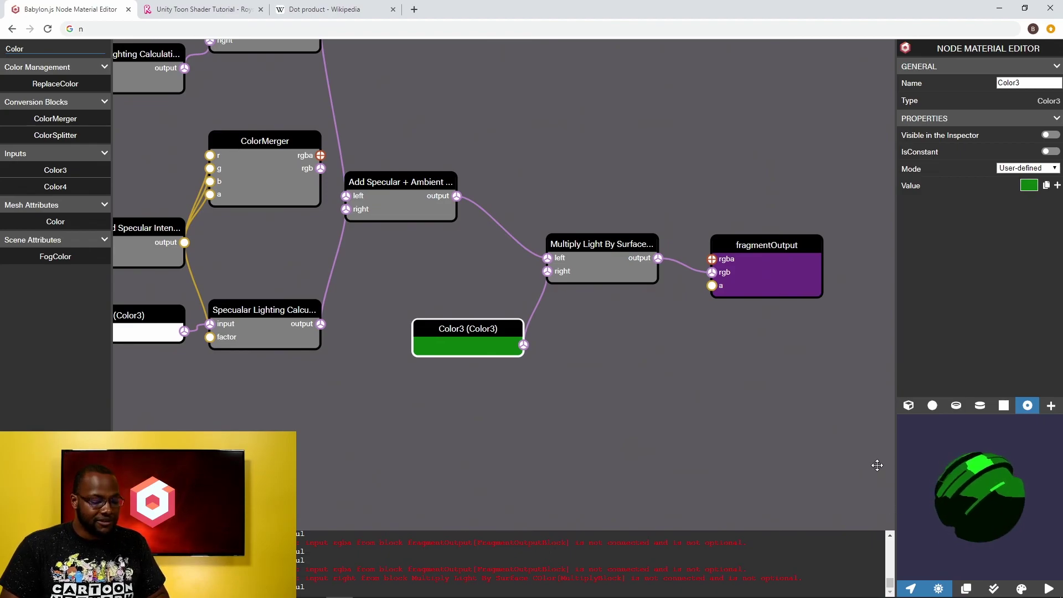